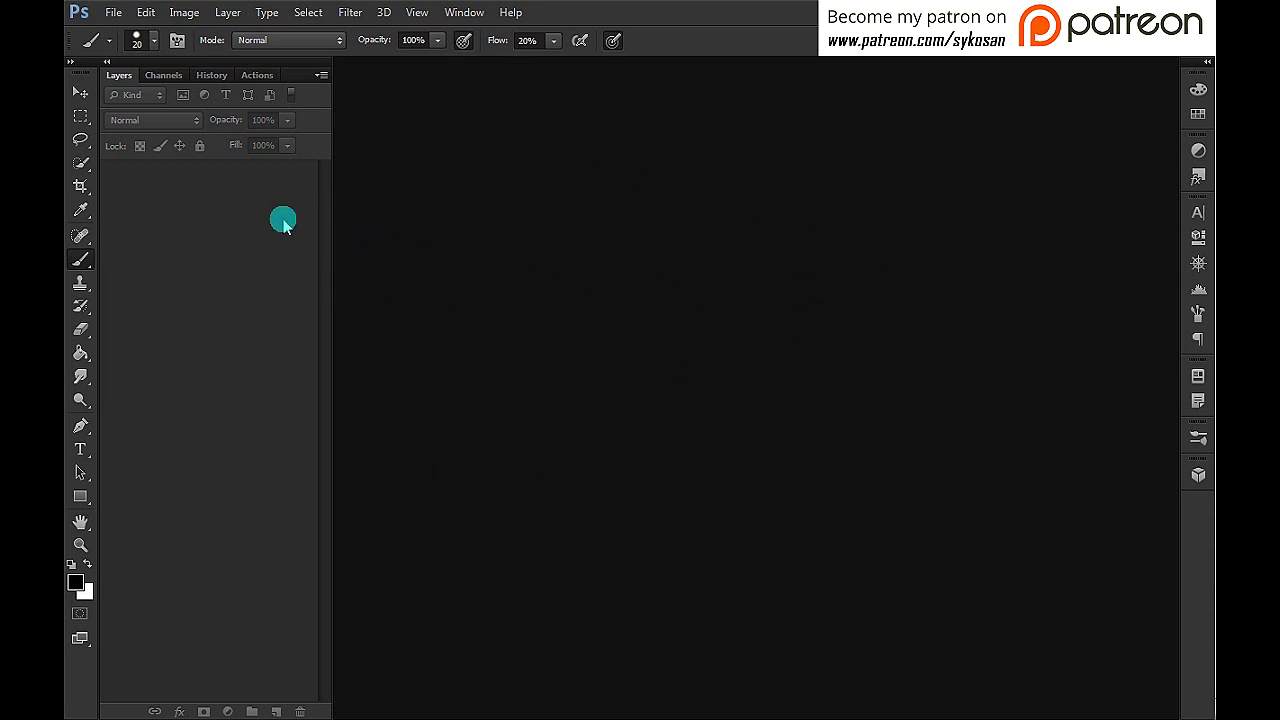
# Step: Create a new blank square document with a white background
pyautogui.click(112, 16)
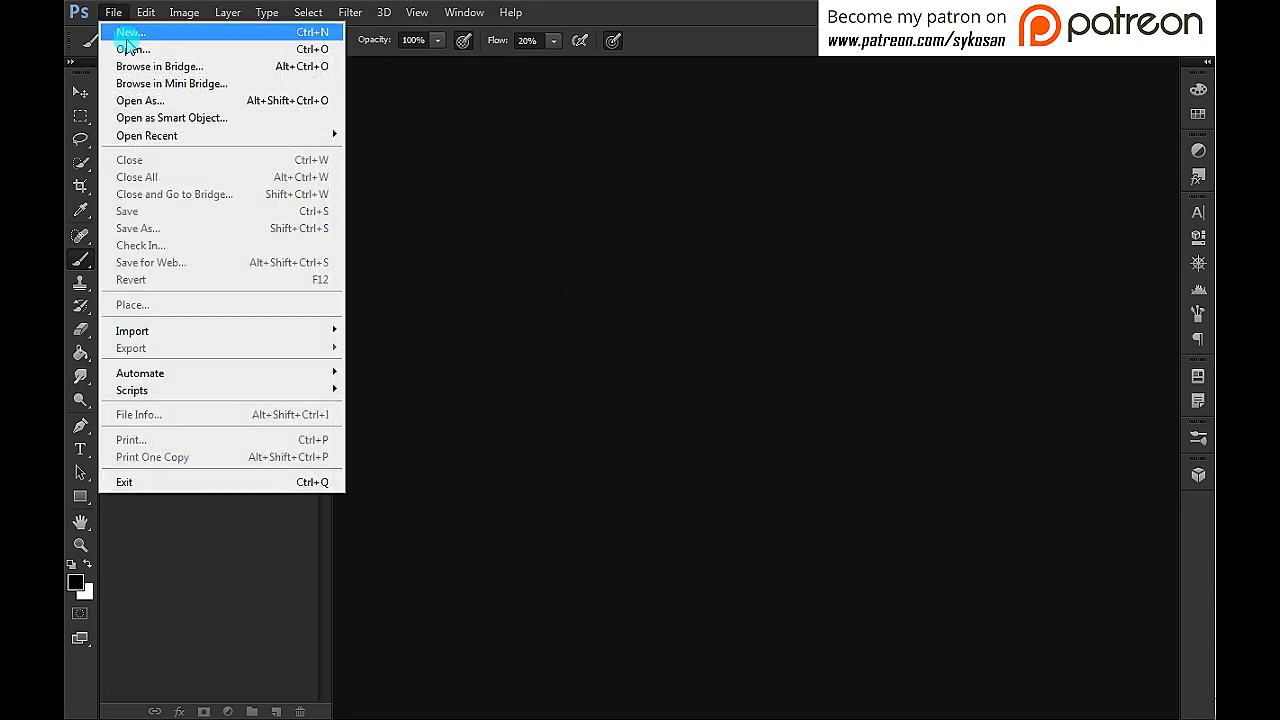
pyautogui.click(190, 36)
pyautogui.click(822, 150)
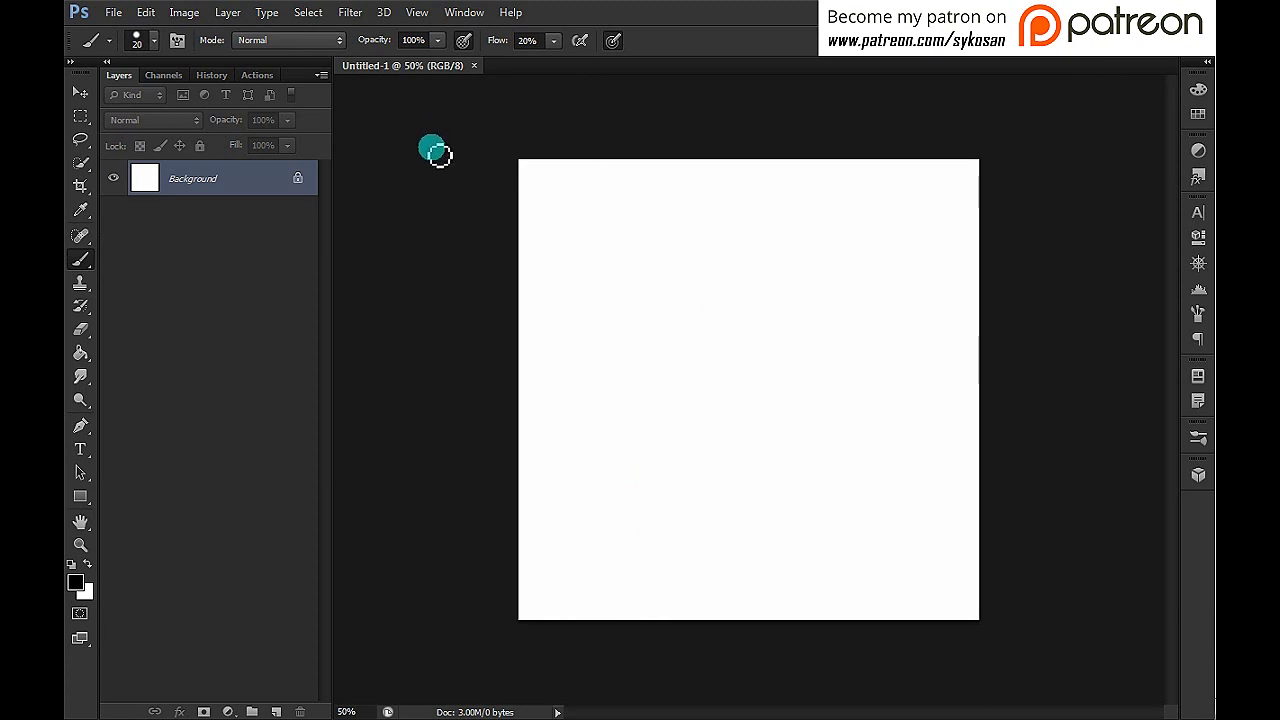
# Step: Show the Timeline panel and dock it beneath the document canvas
pyautogui.click(466, 14)
pyautogui.click(515, 510)
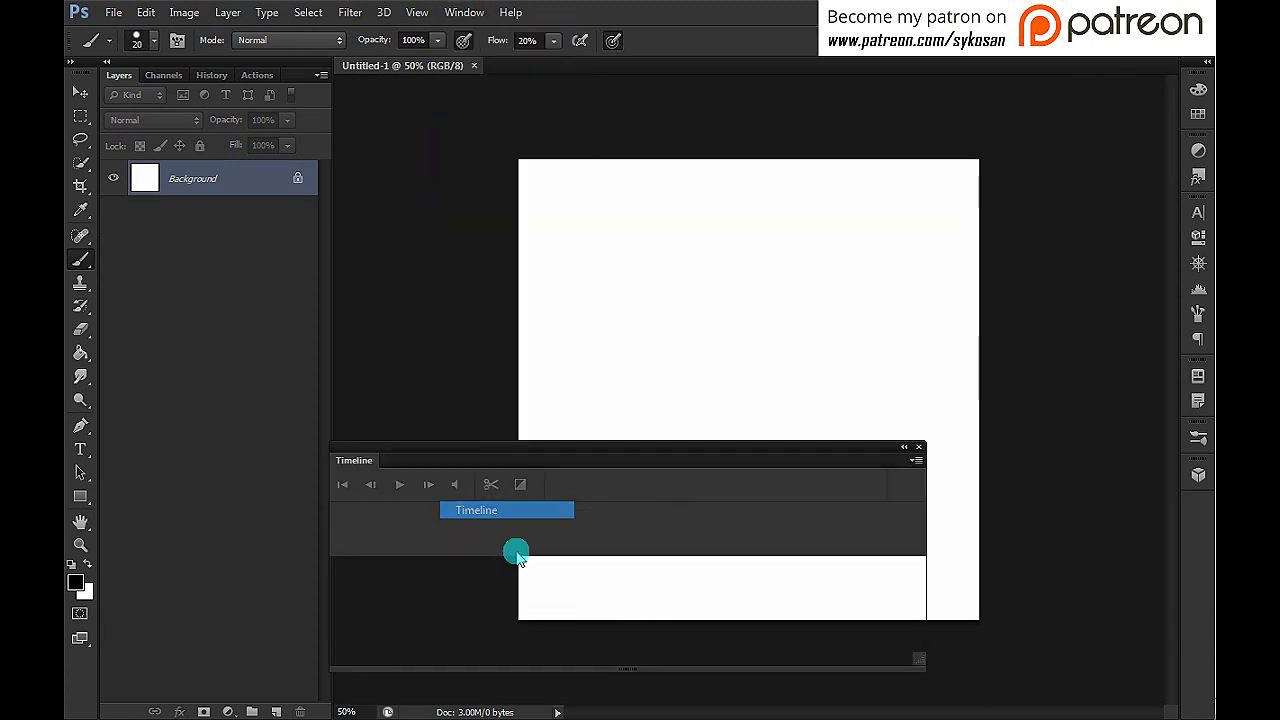
pyautogui.moveTo(700, 463); pyautogui.dragTo(800, 353)
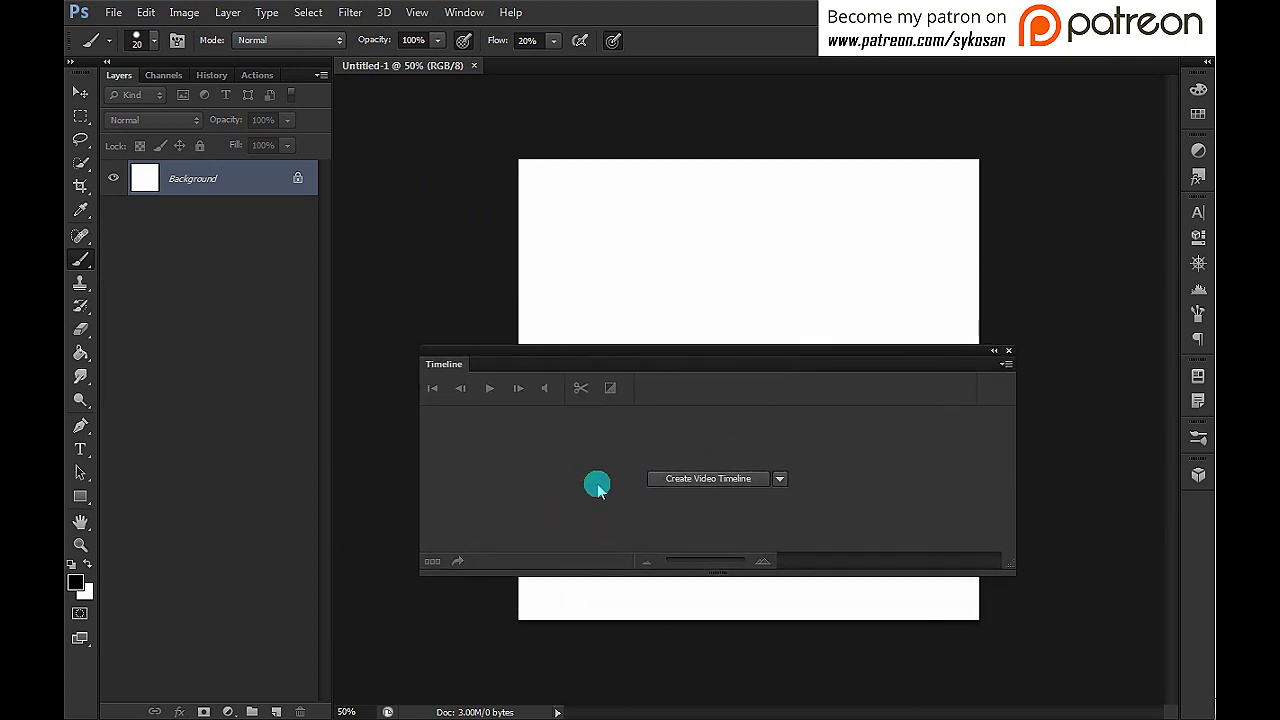
pyautogui.moveTo(455, 366); pyautogui.dragTo(420, 691)
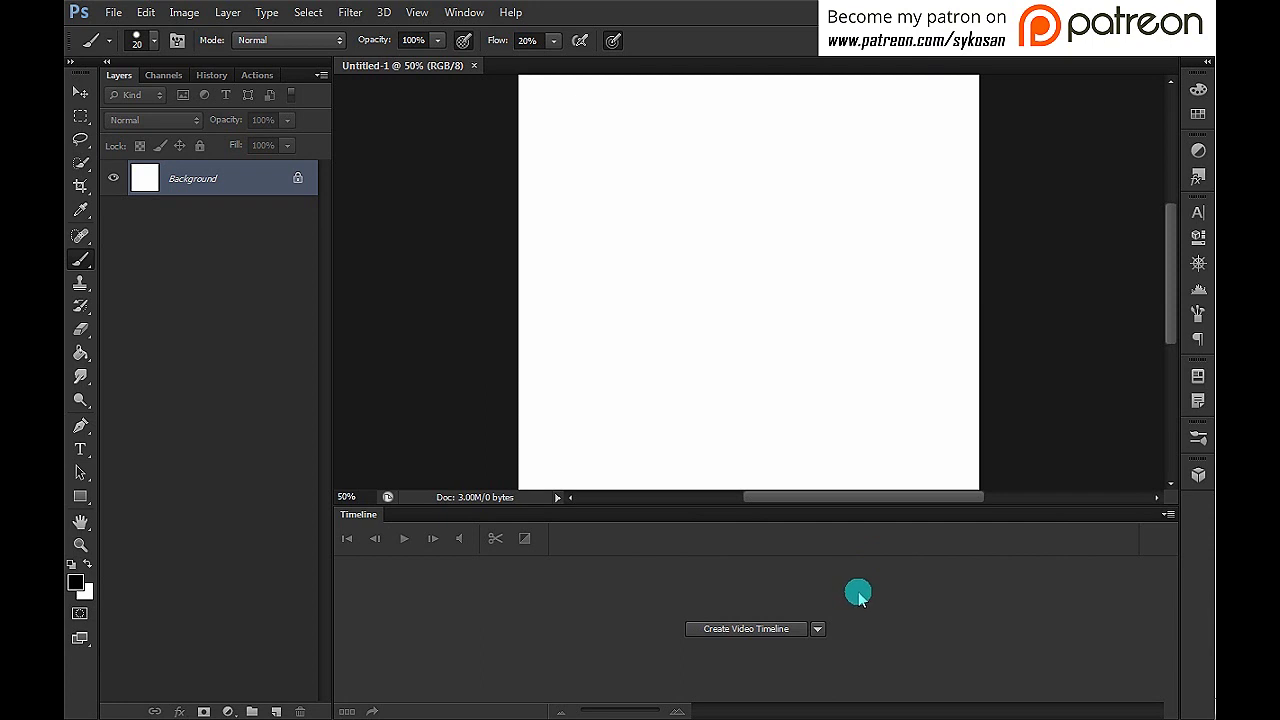
# Step: Create a video timeline for the document and convert it to a frame animation
pyautogui.click(758, 628)
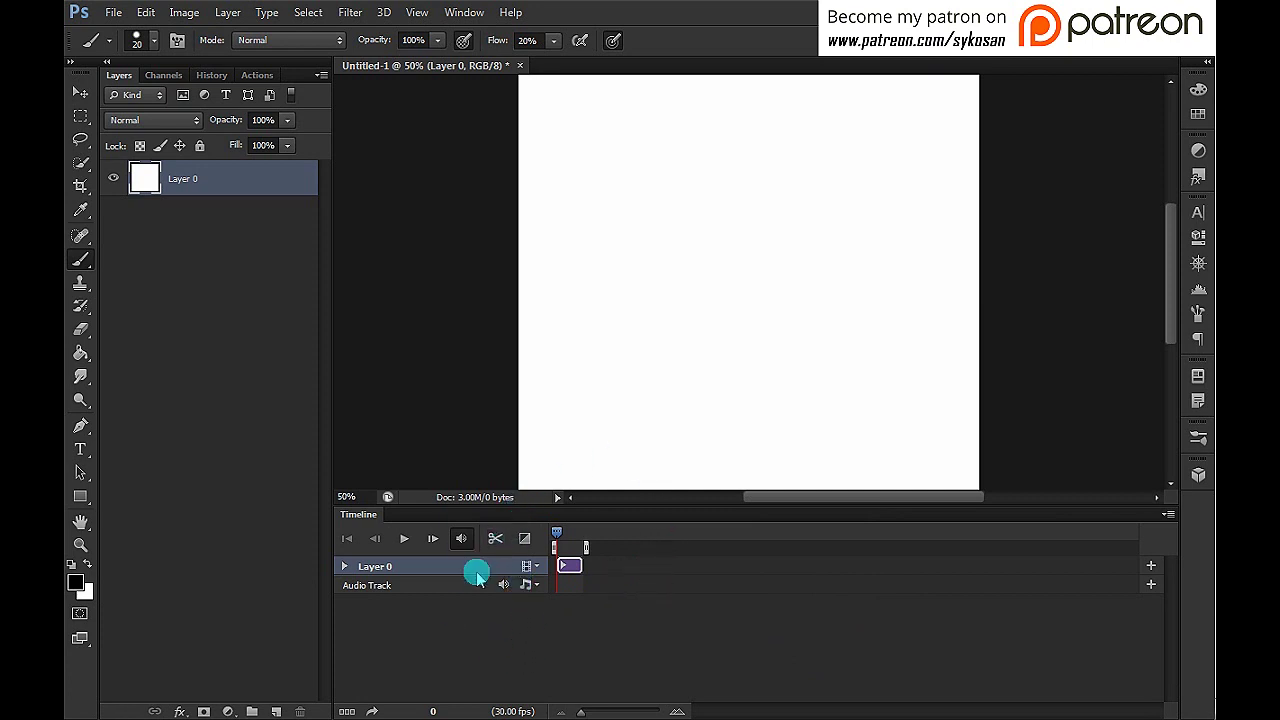
pyautogui.click(346, 711)
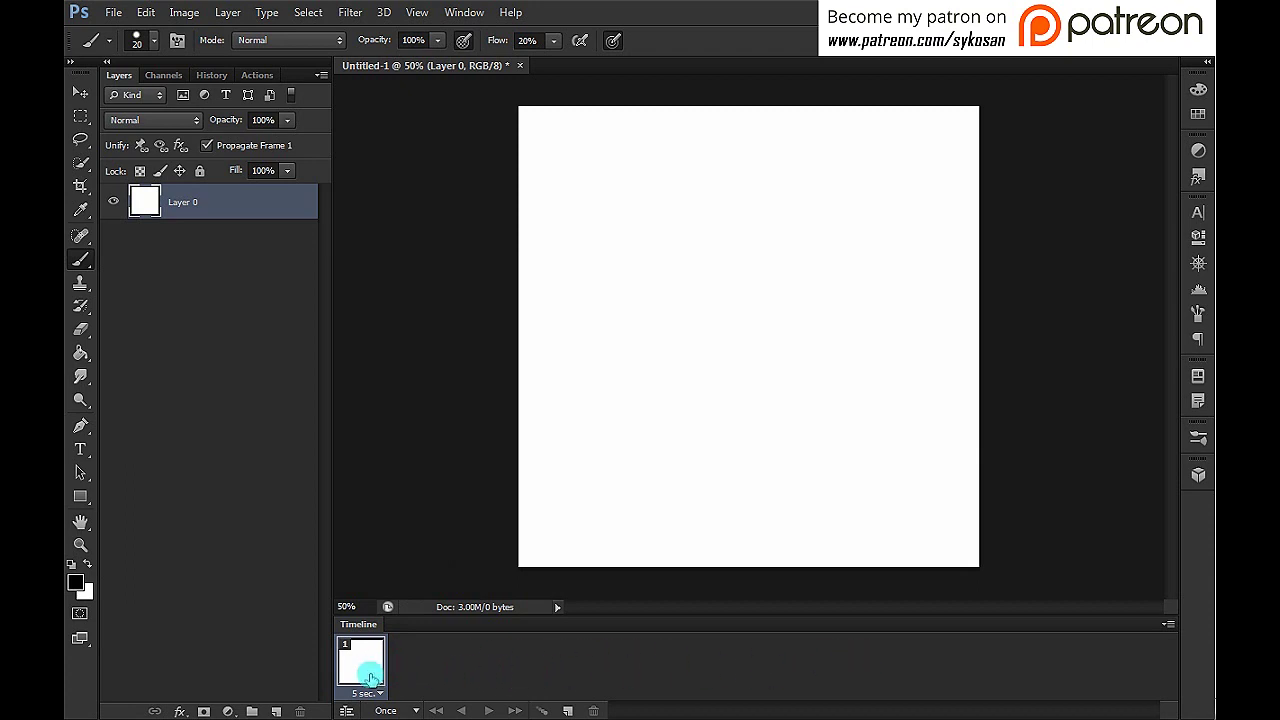
# Step: Add three frames to the animation by duplicating the existing frame
pyautogui.click(567, 709)
pyautogui.click(568, 709)
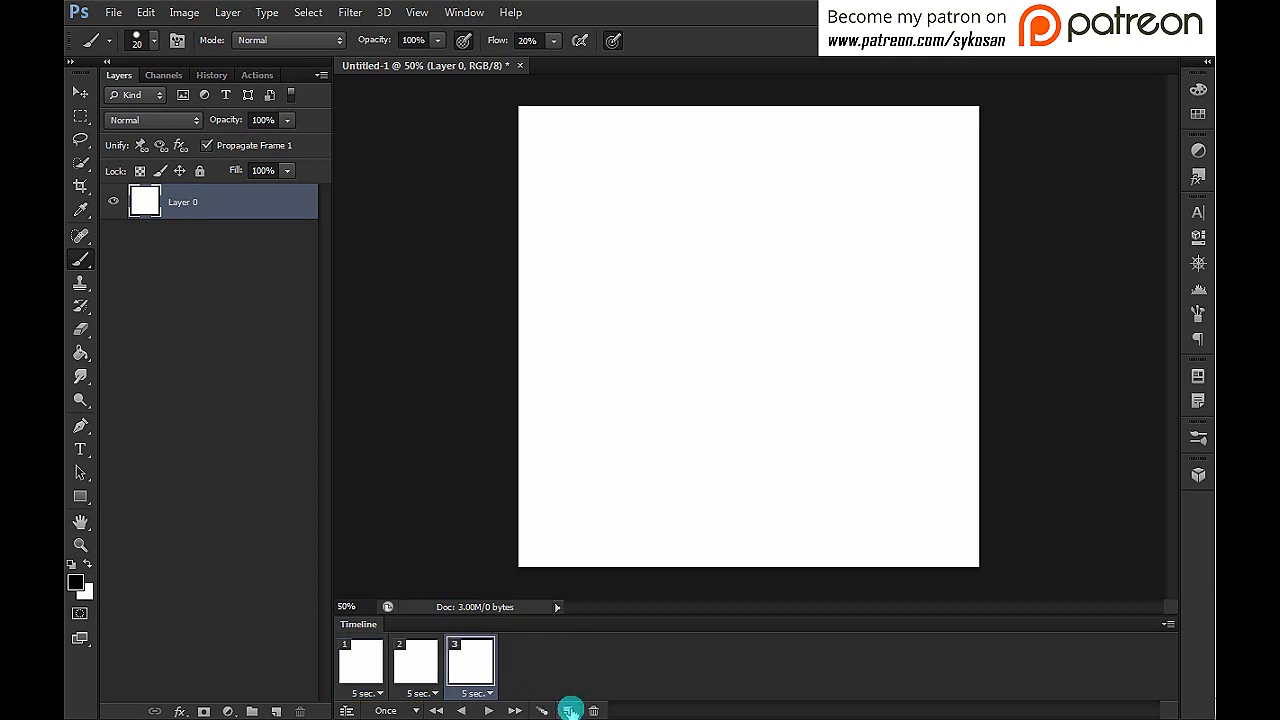
pyautogui.click(568, 709)
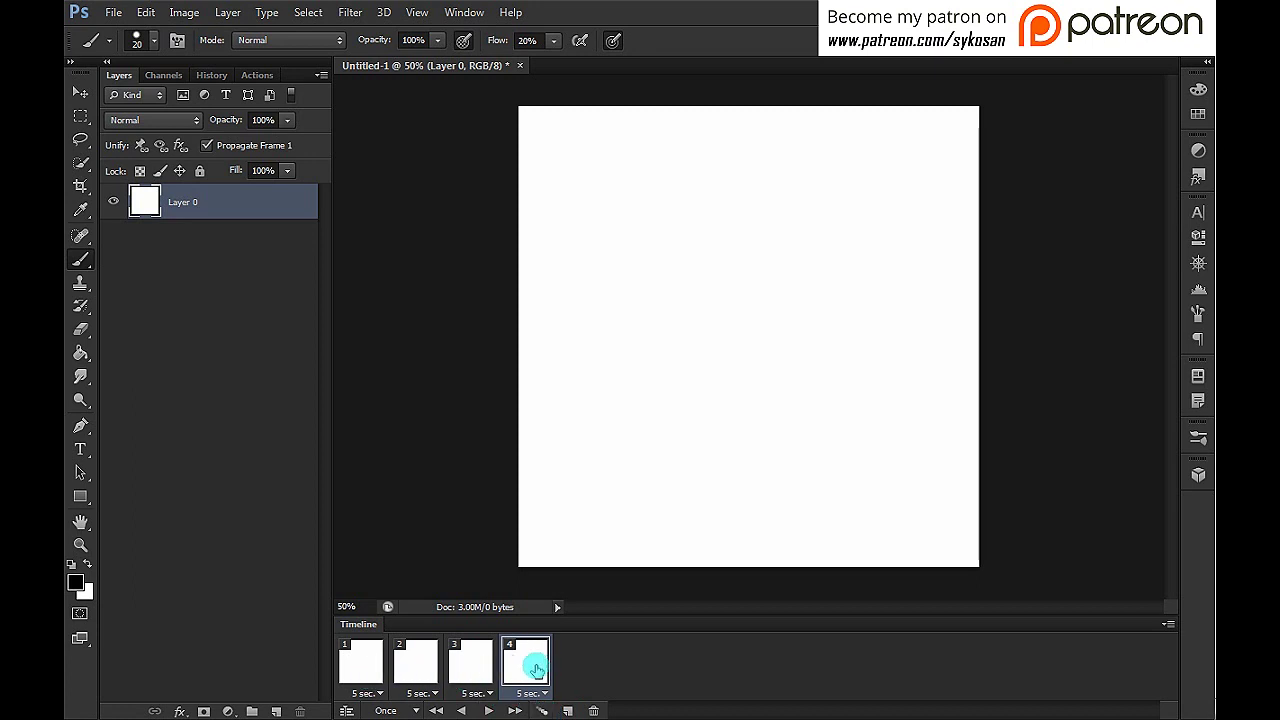
pyautogui.click(468, 667)
pyautogui.click(402, 667)
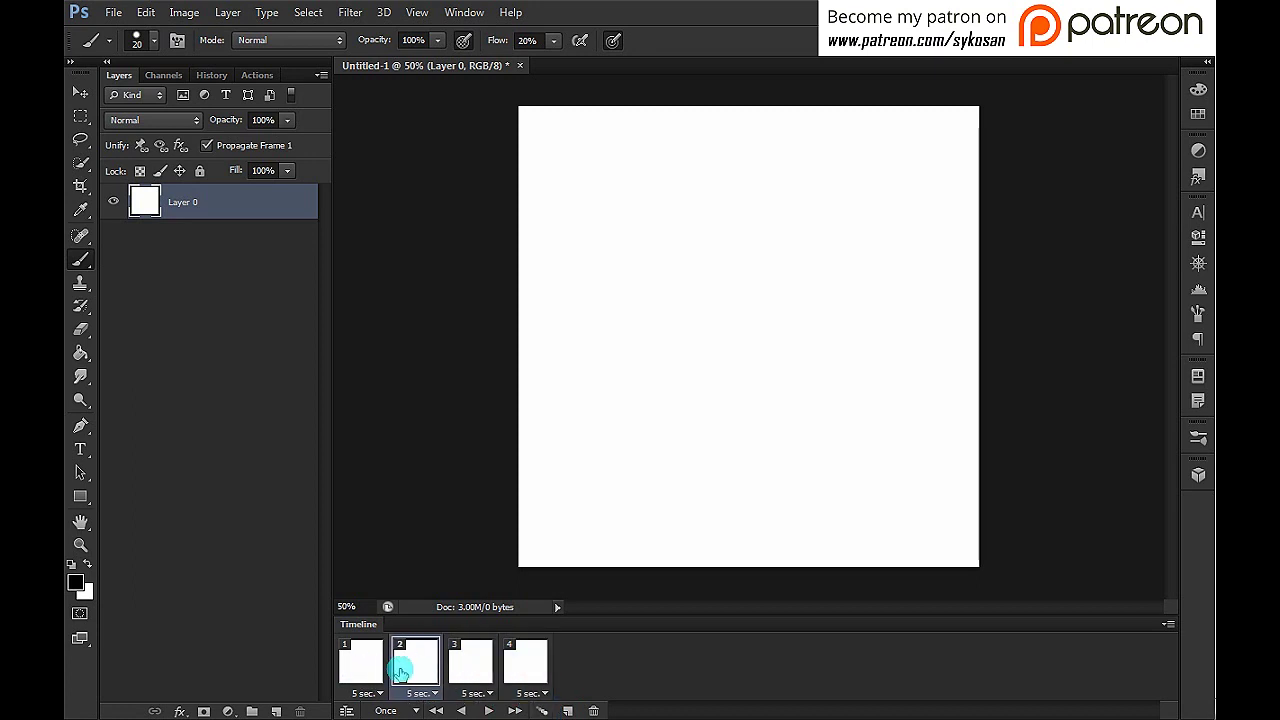
pyautogui.click(364, 667)
pyautogui.click(415, 667)
pyautogui.click(459, 668)
pyautogui.click(523, 657)
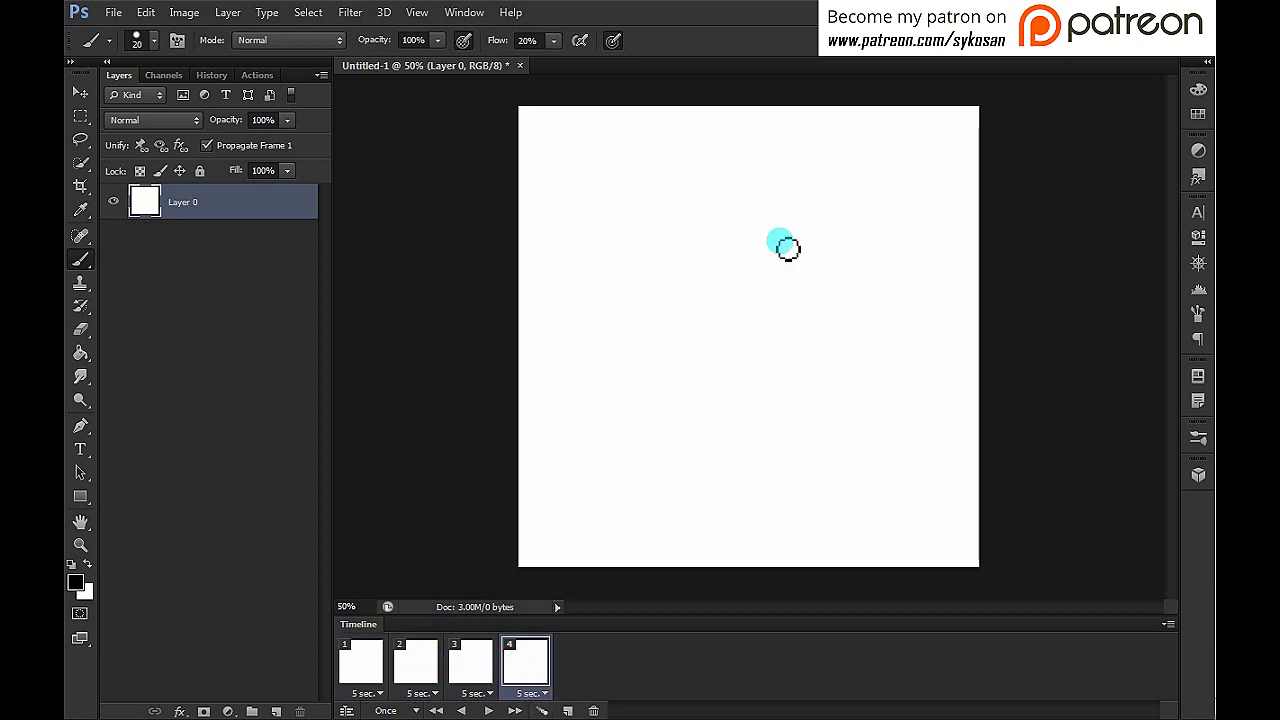
pyautogui.click(463, 677)
pyautogui.click(414, 663)
pyautogui.click(366, 660)
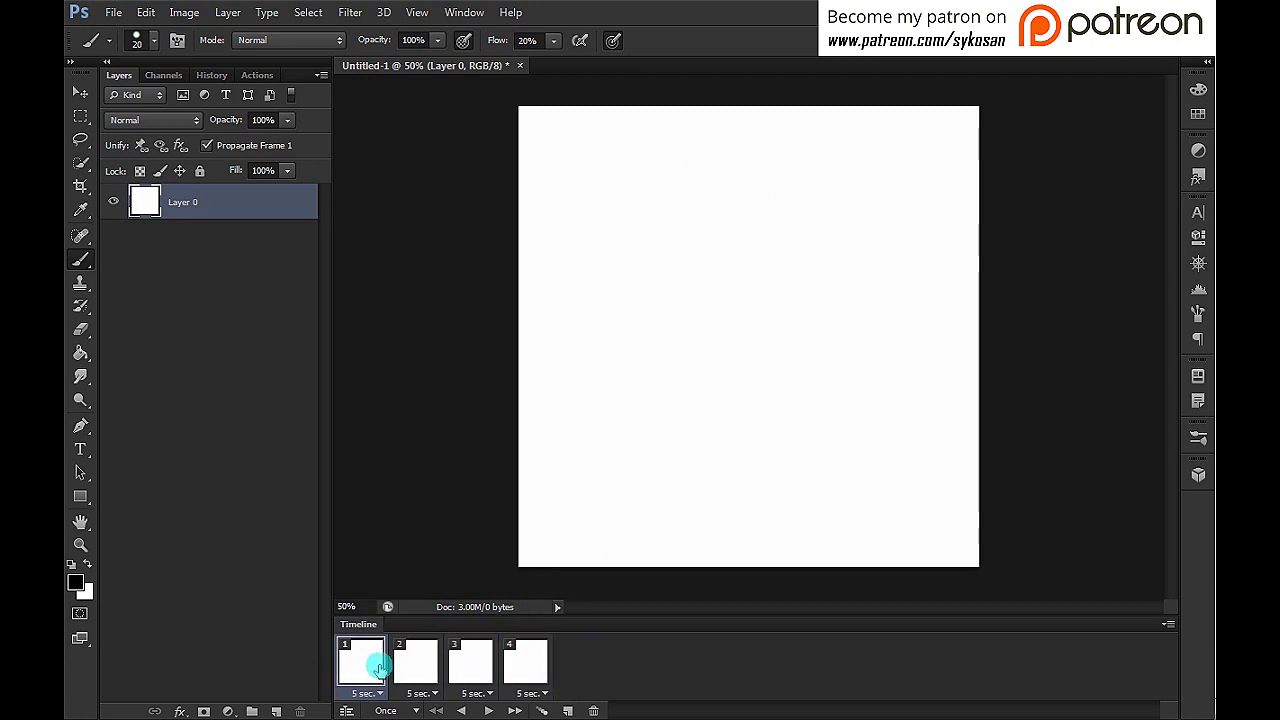
pyautogui.click(376, 668)
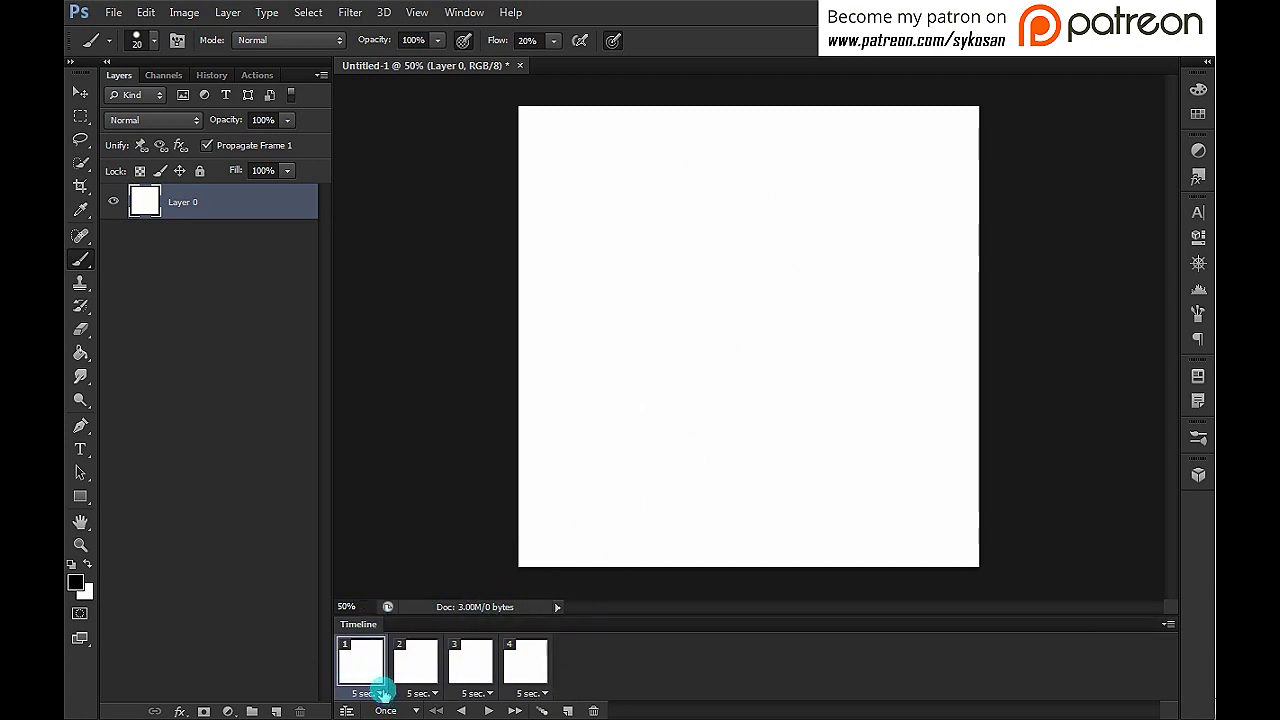
pyautogui.click(527, 660)
pyautogui.click(465, 668)
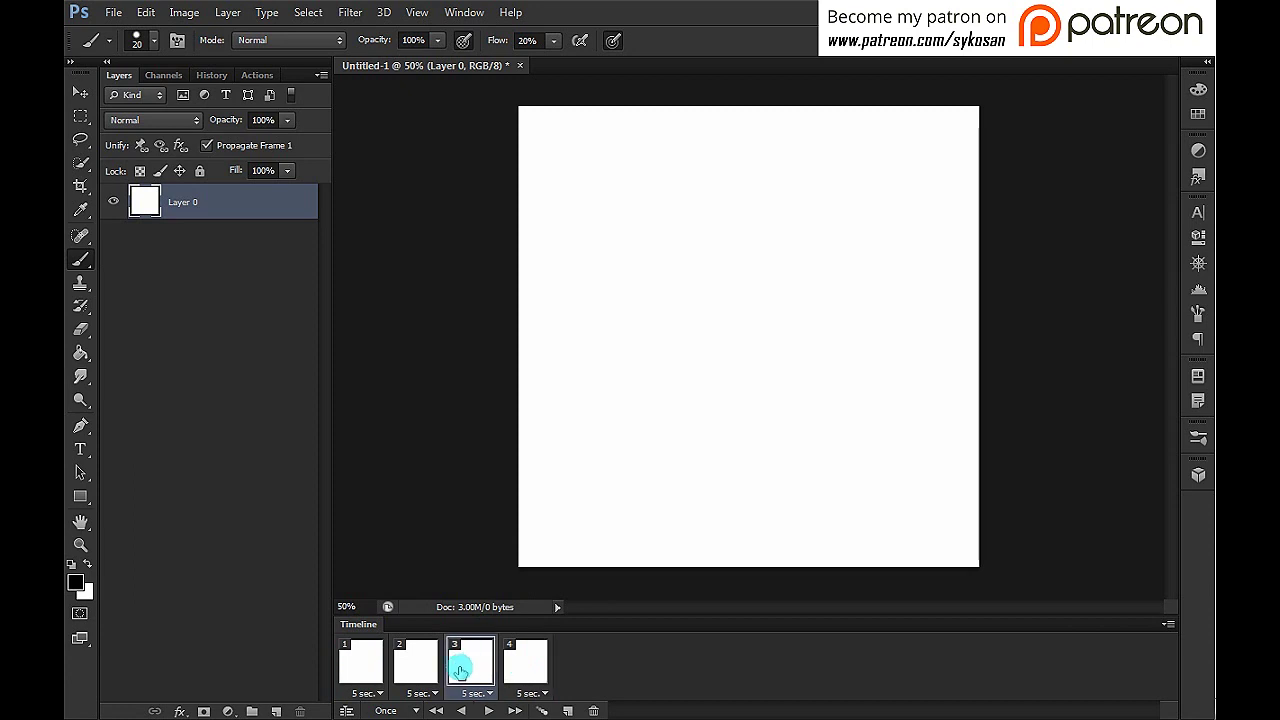
pyautogui.click(430, 680)
# Step: Set a custom delay of 0.1 seconds on the first frame
pyautogui.click(362, 693)
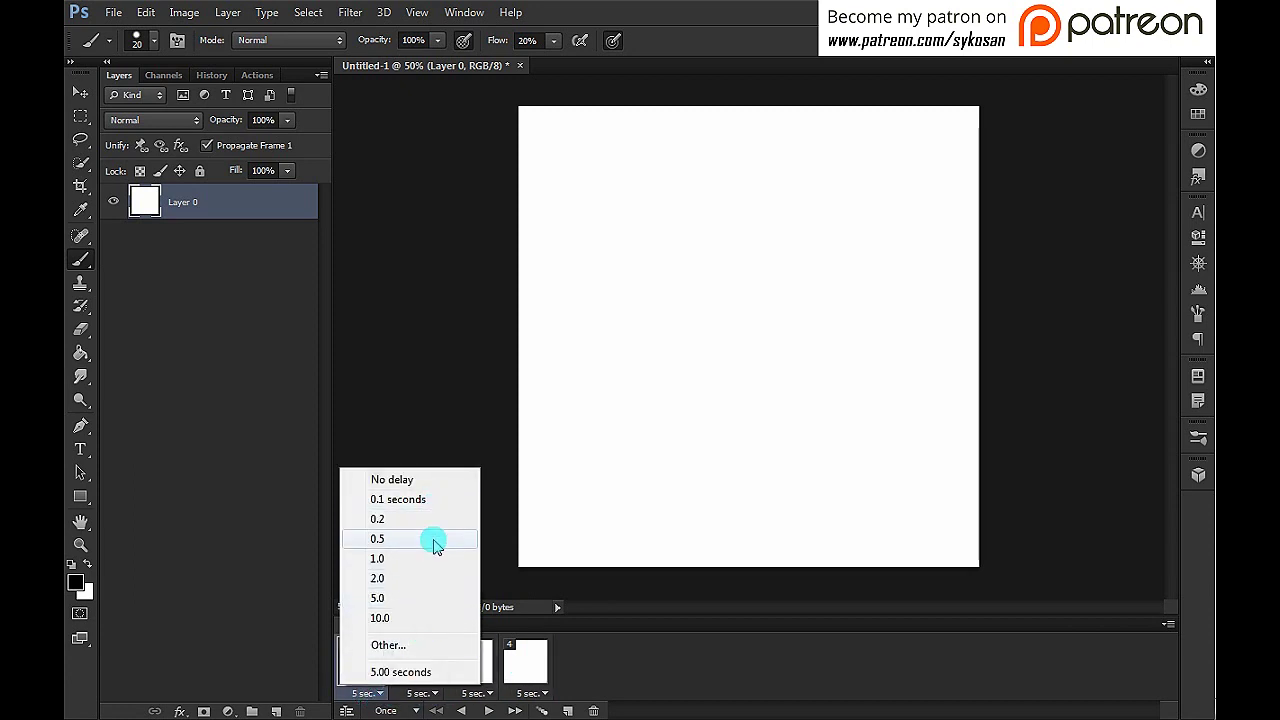
pyautogui.click(423, 646)
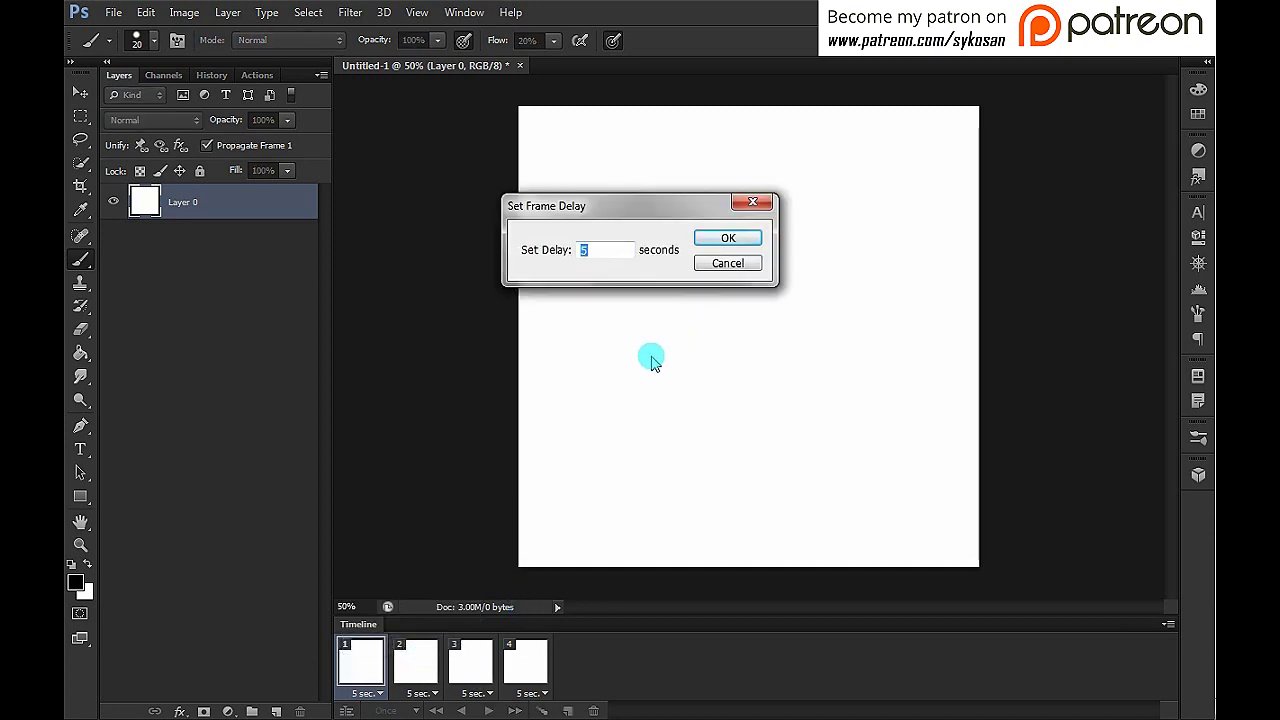
pyautogui.press('Return')
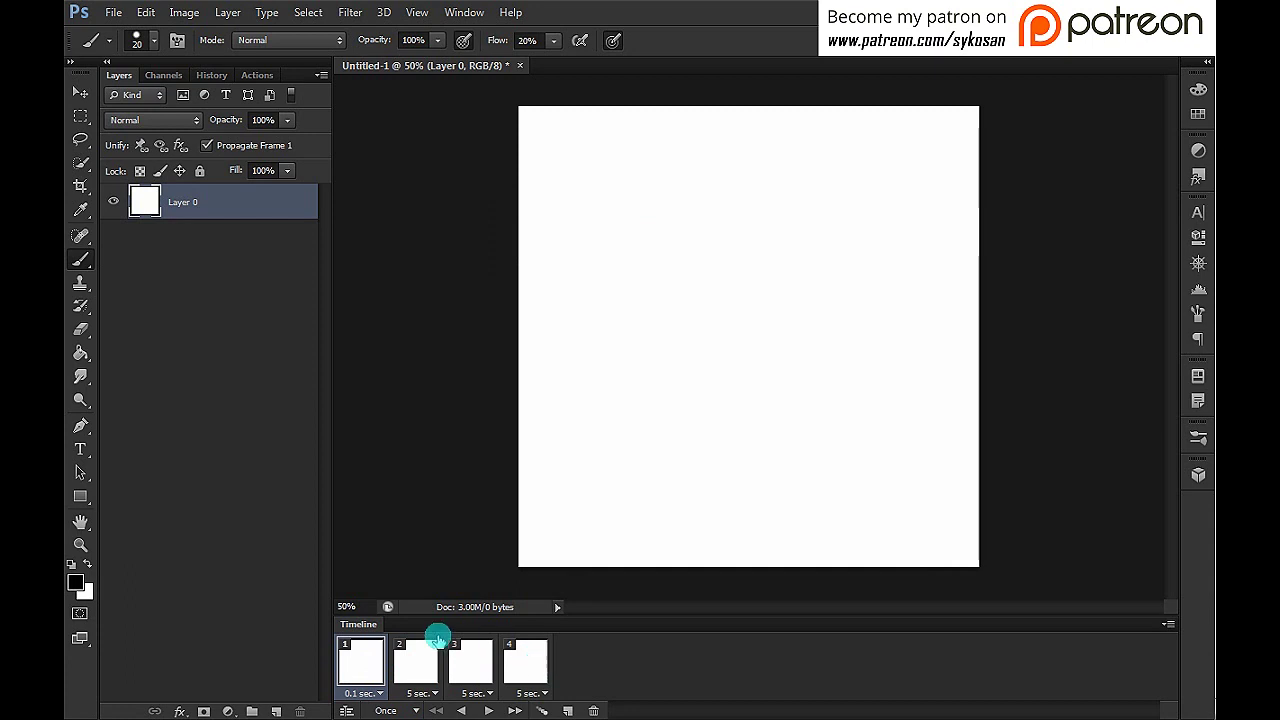
# Step: Select all four animation frames and set their delay to a custom value of 0.1 seconds
pyautogui.click(528, 678)
pyautogui.click(371, 668)
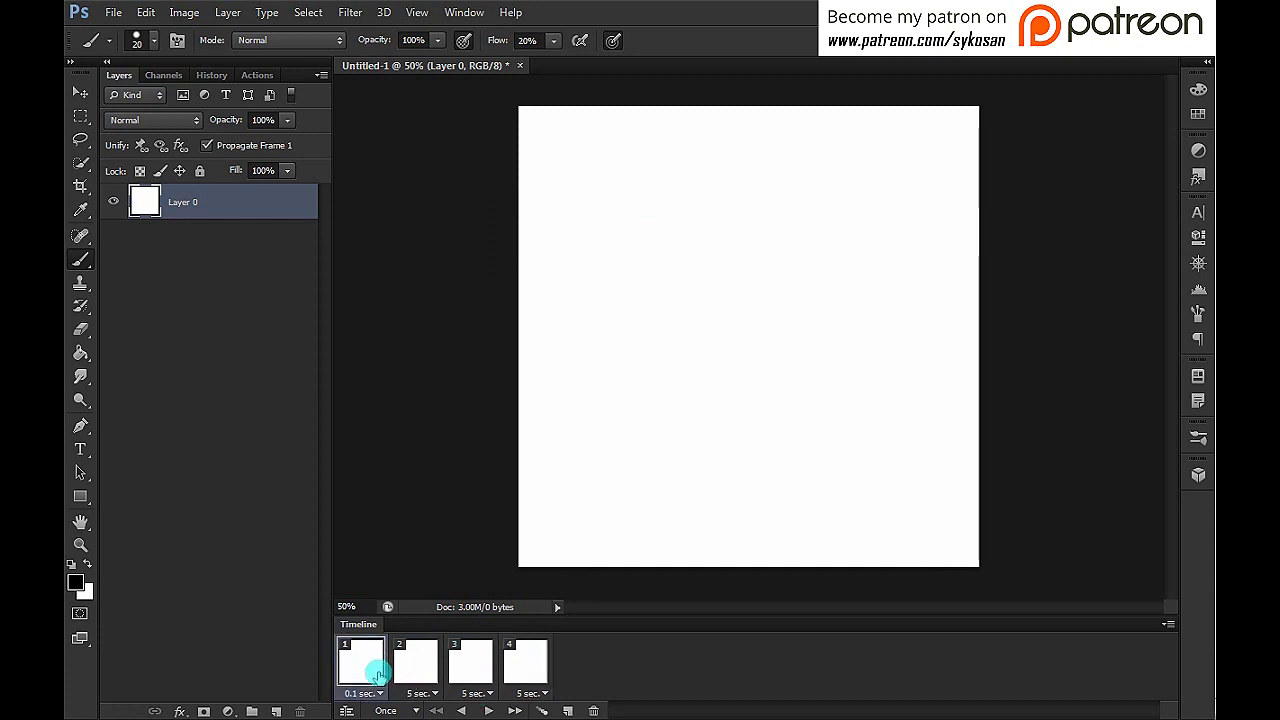
pyautogui.keyDown('shift'); pyautogui.click(535, 668); pyautogui.keyUp('shift')
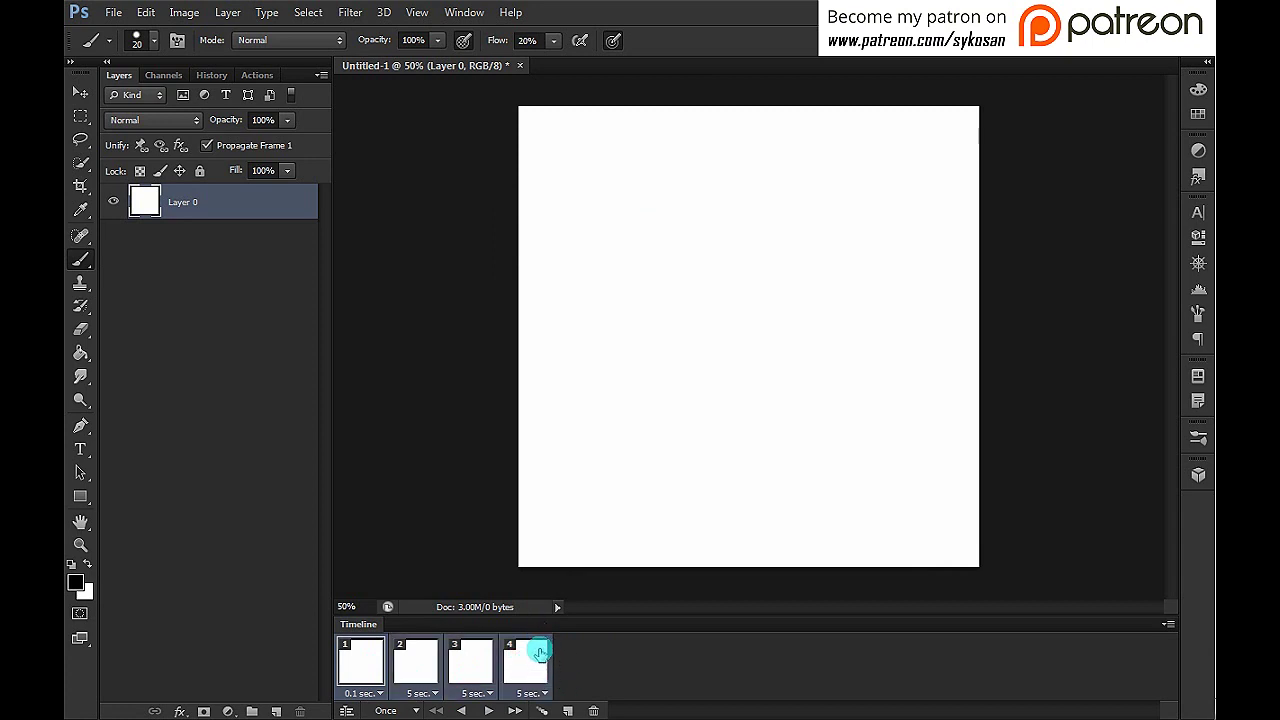
pyautogui.click(545, 692)
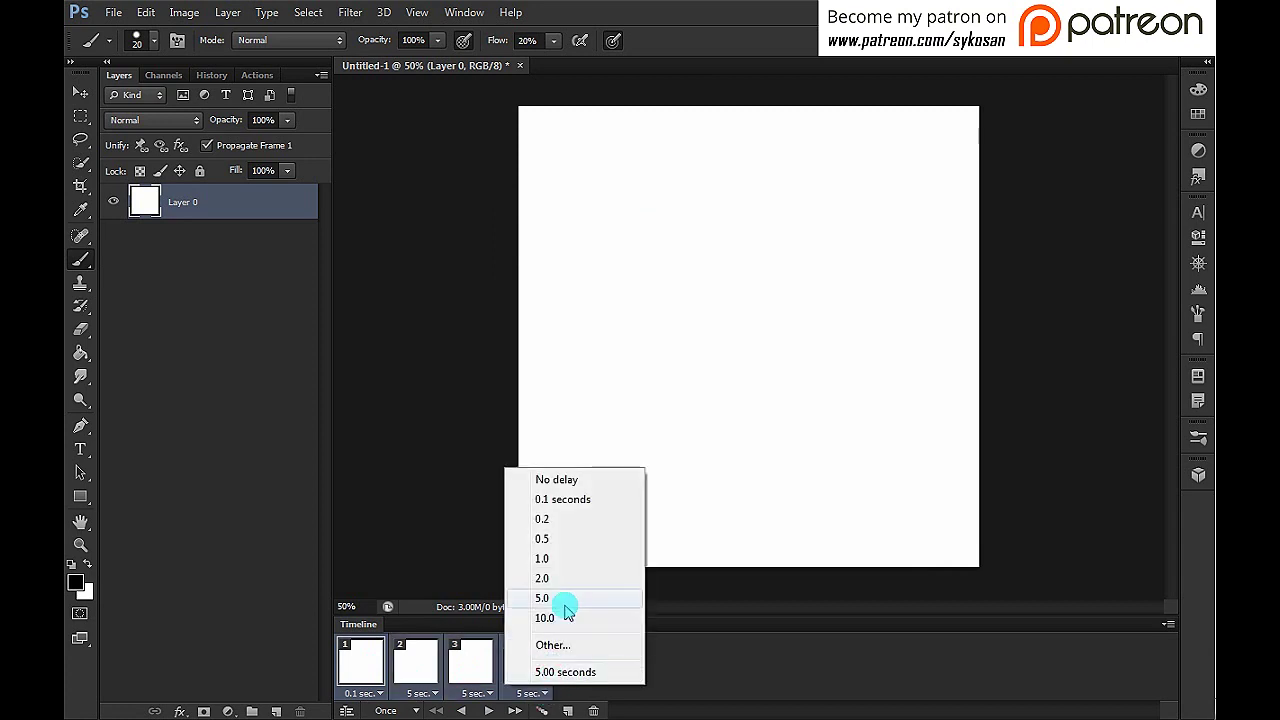
pyautogui.click(572, 643)
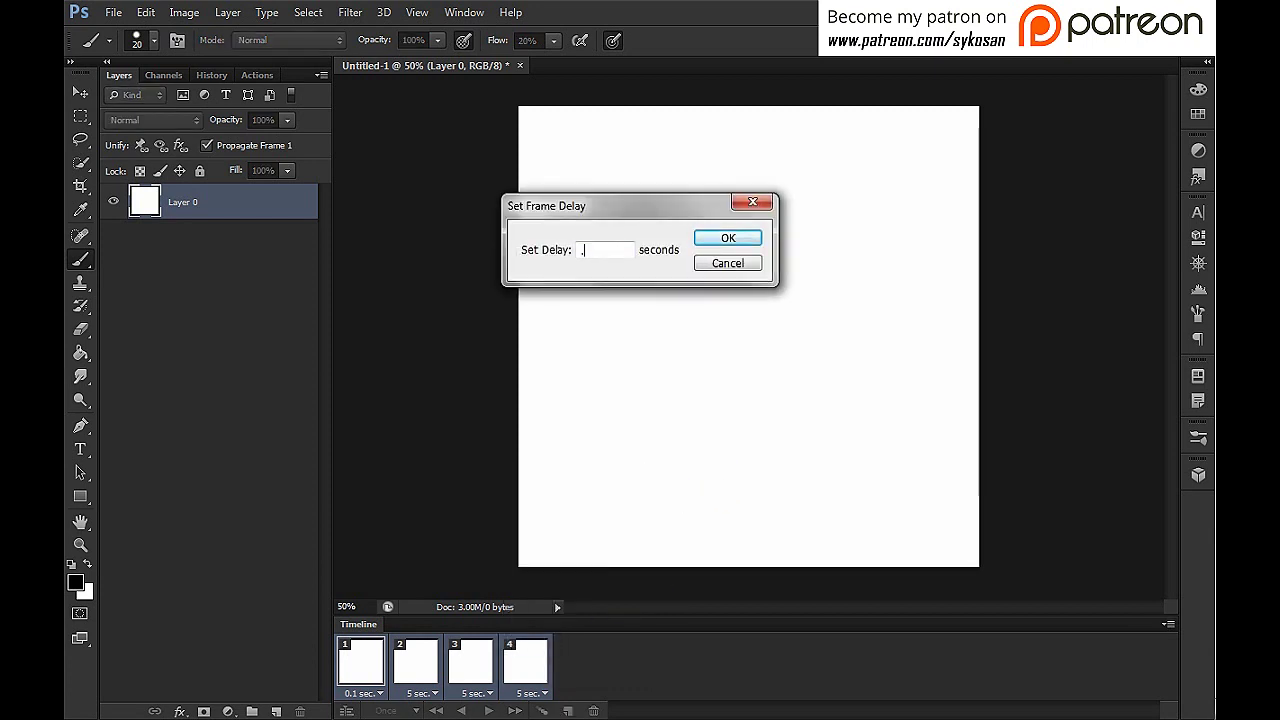
pyautogui.press('Return')
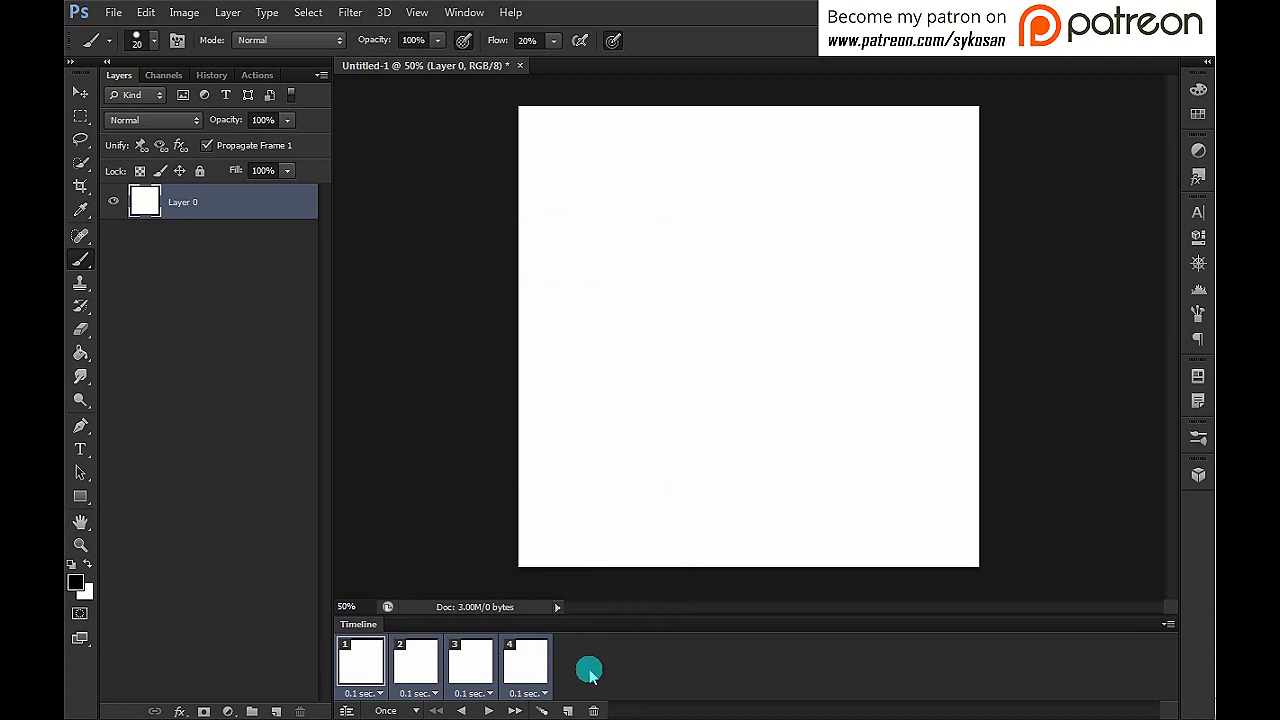
# Step: Set the fourth frame's duration to No delay
pyautogui.click(524, 676)
pyautogui.click(371, 665)
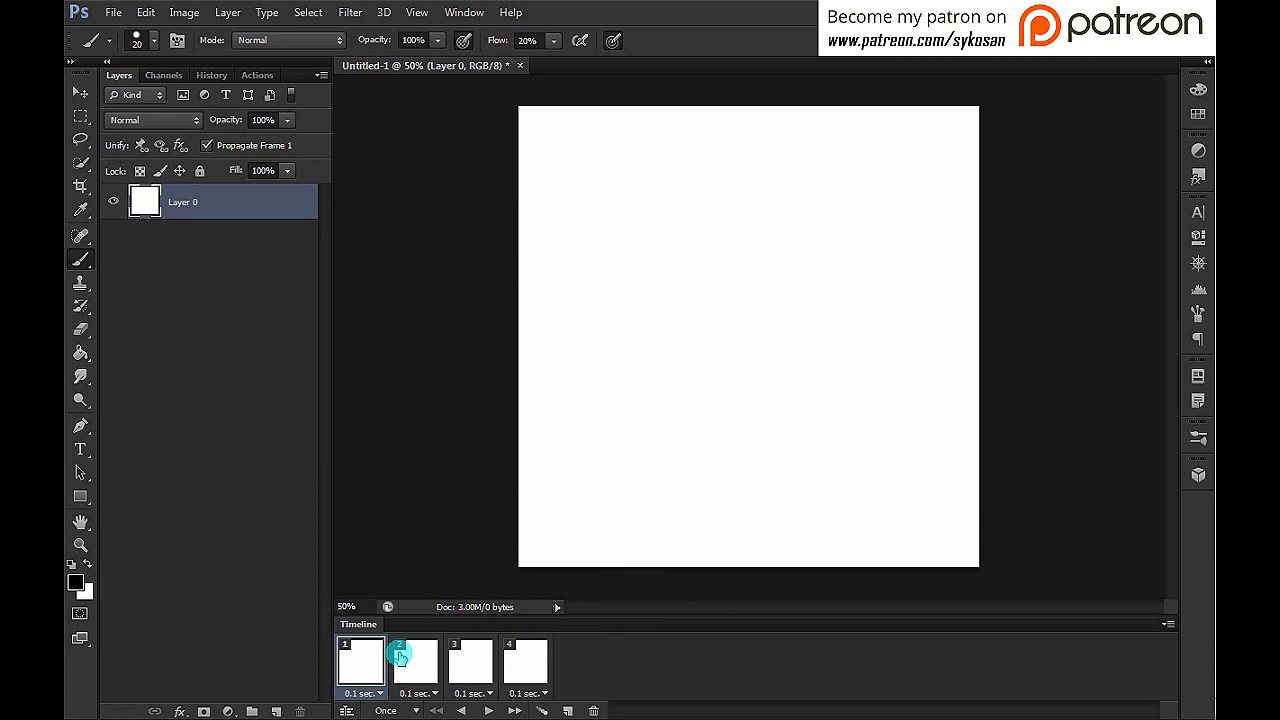
pyautogui.click(541, 693)
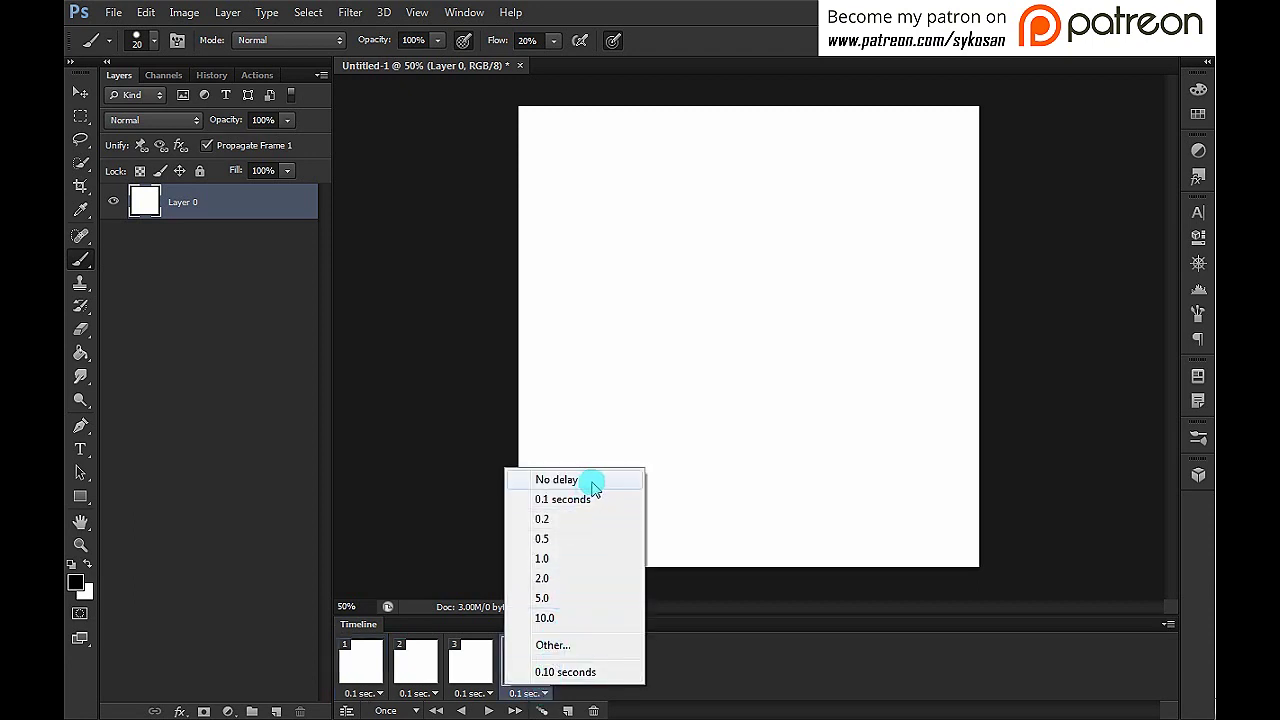
pyautogui.click(590, 481)
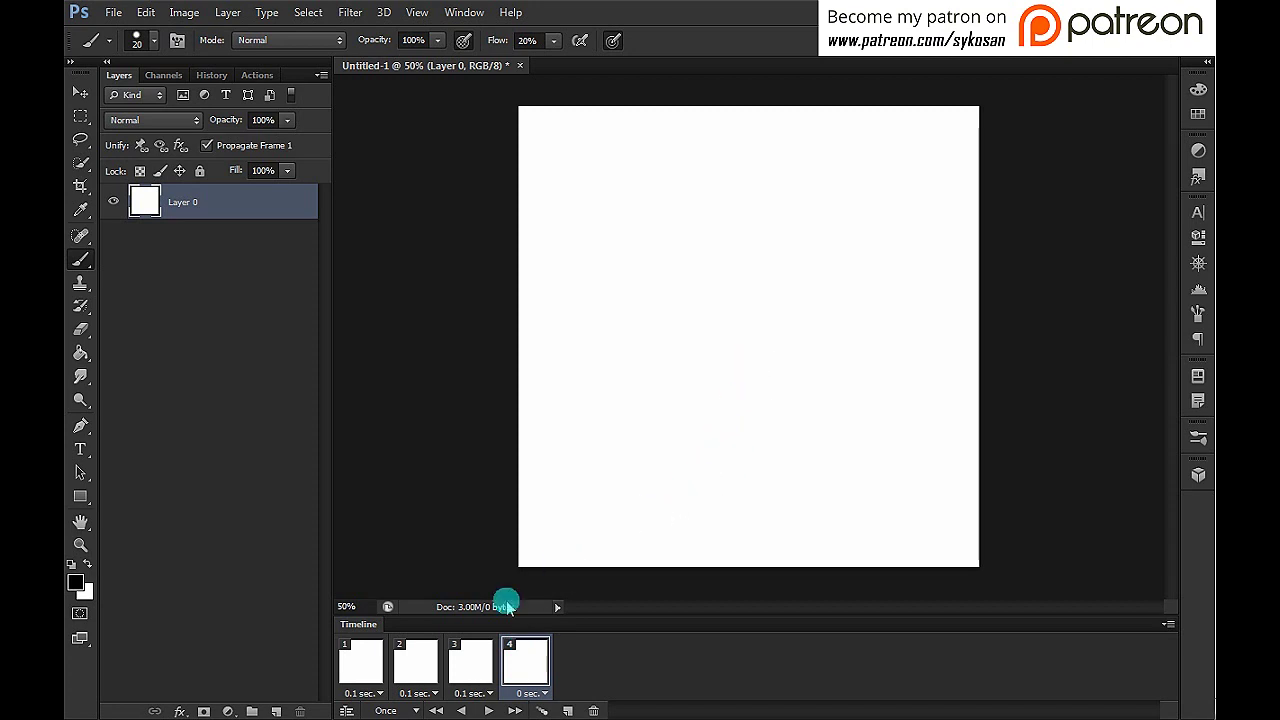
pyautogui.click(492, 660)
pyautogui.click(523, 658)
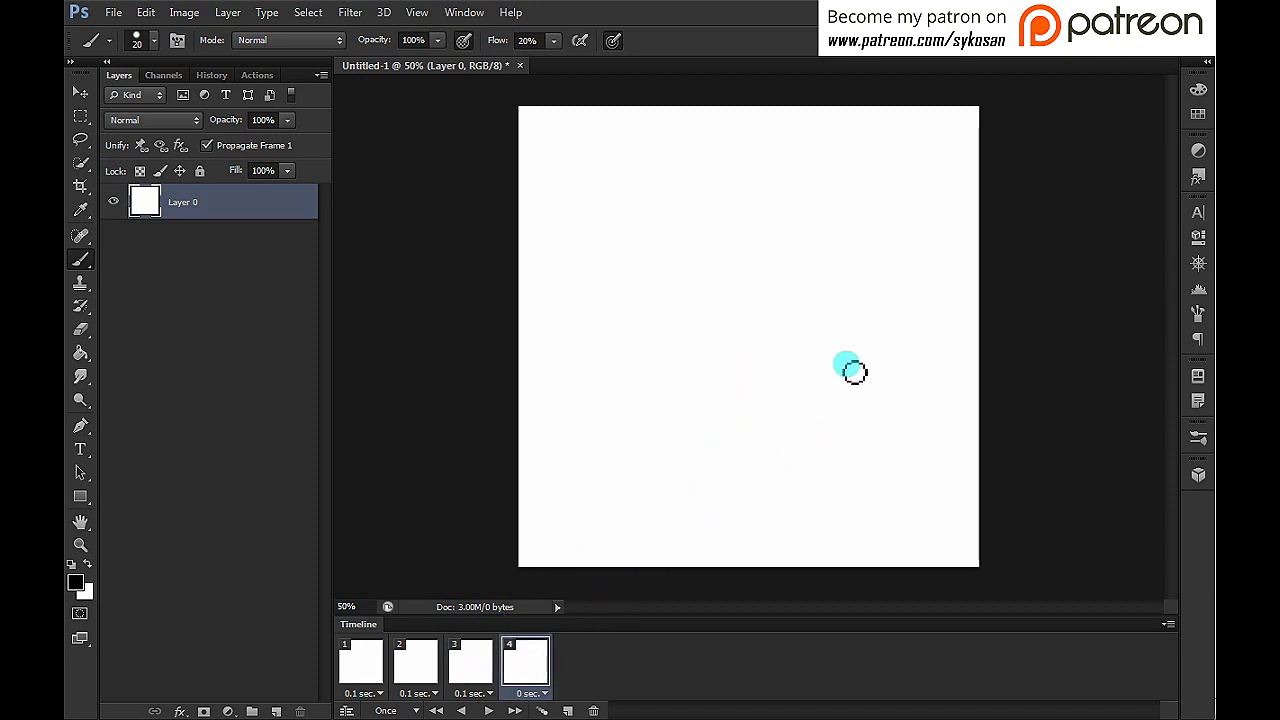
pyautogui.click(553, 661)
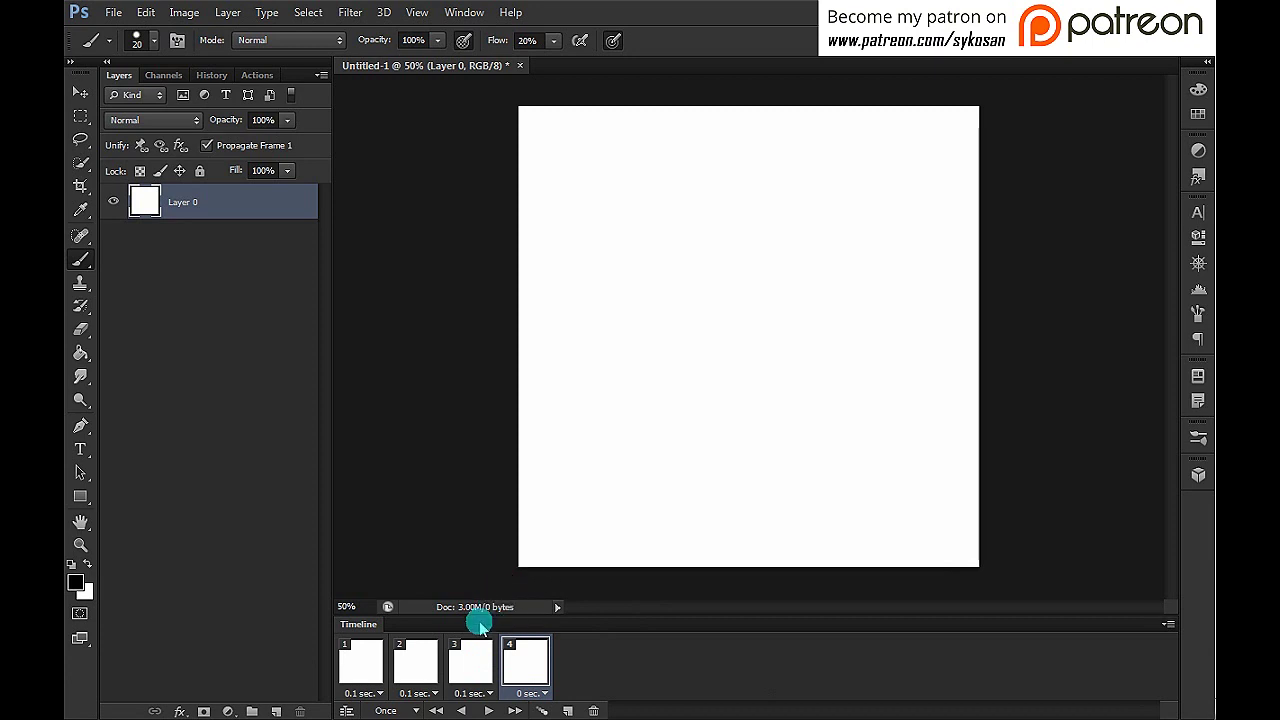
pyautogui.click(472, 668)
pyautogui.click(410, 665)
pyautogui.click(378, 663)
pyautogui.click(430, 663)
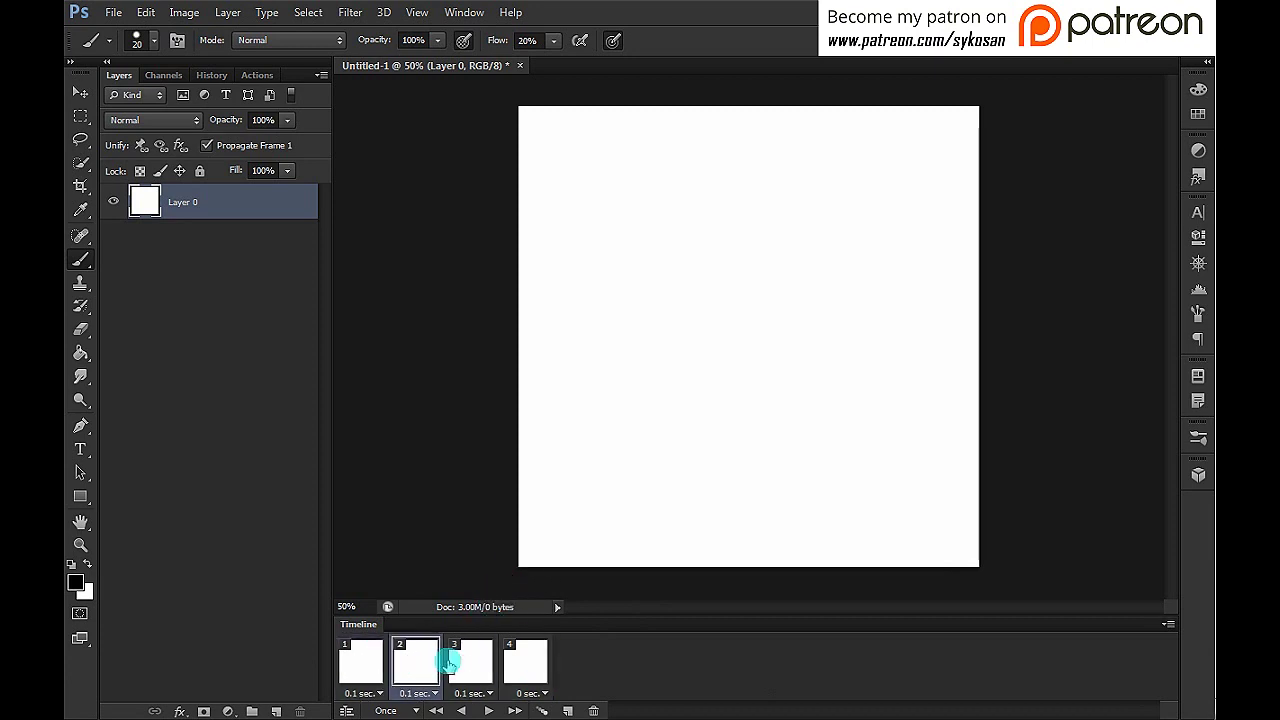
pyautogui.click(465, 665)
pyautogui.click(535, 670)
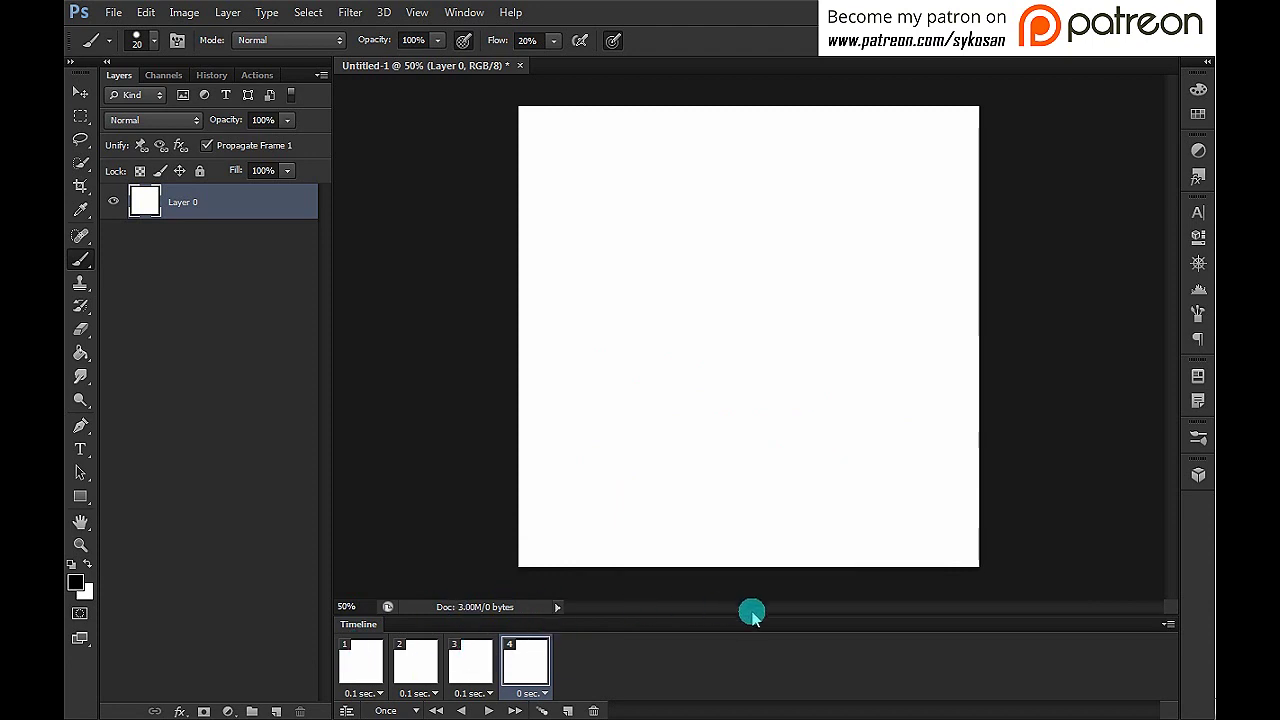
pyautogui.click(467, 675)
pyautogui.click(405, 662)
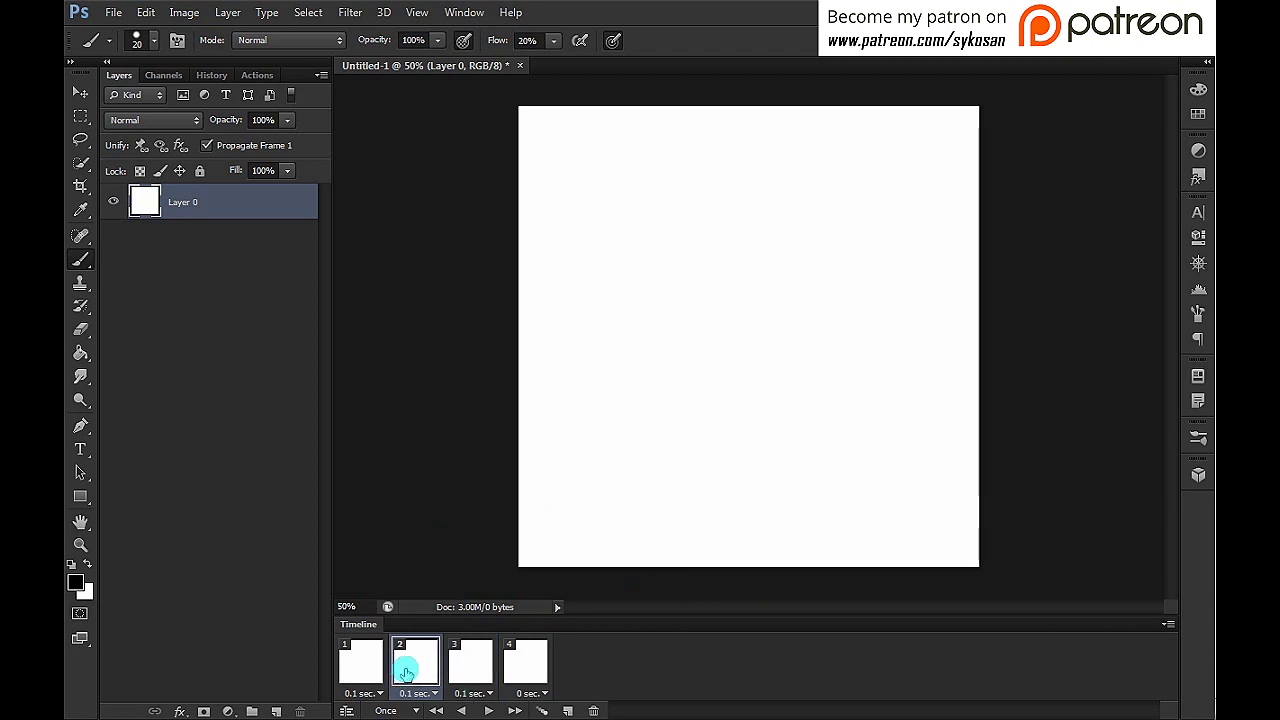
pyautogui.click(375, 662)
pyautogui.click(480, 670)
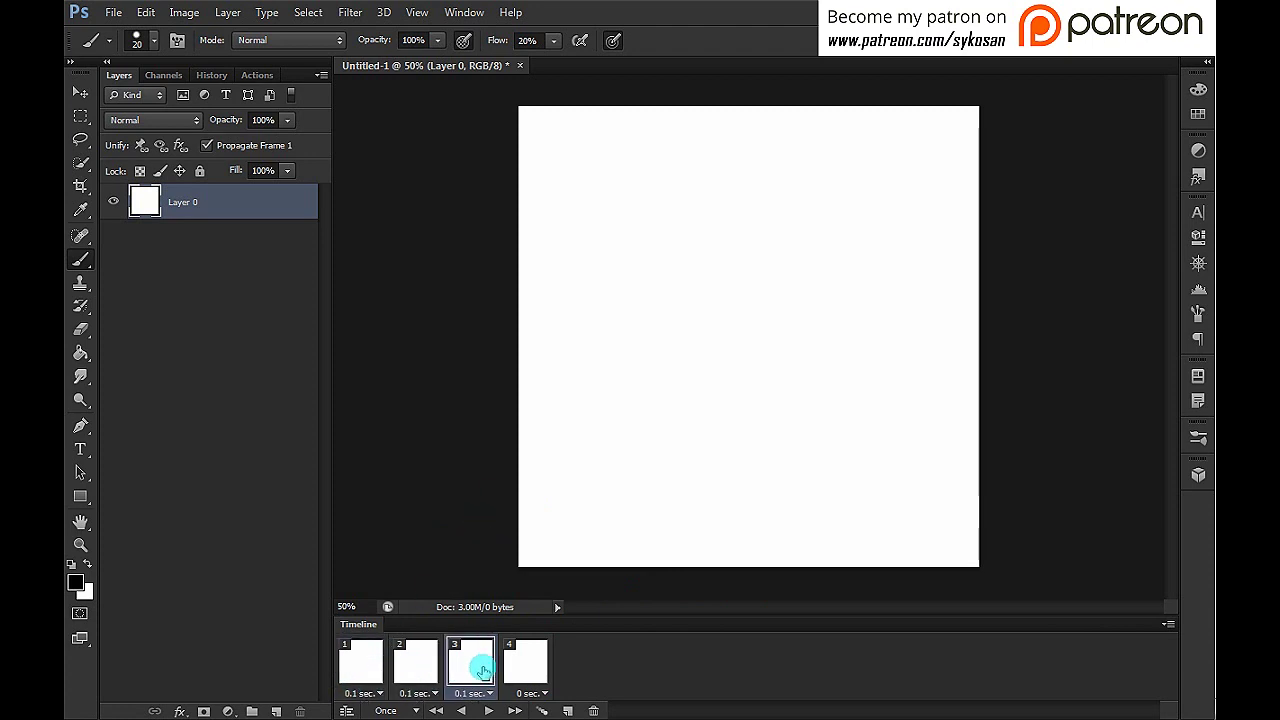
pyautogui.click(519, 672)
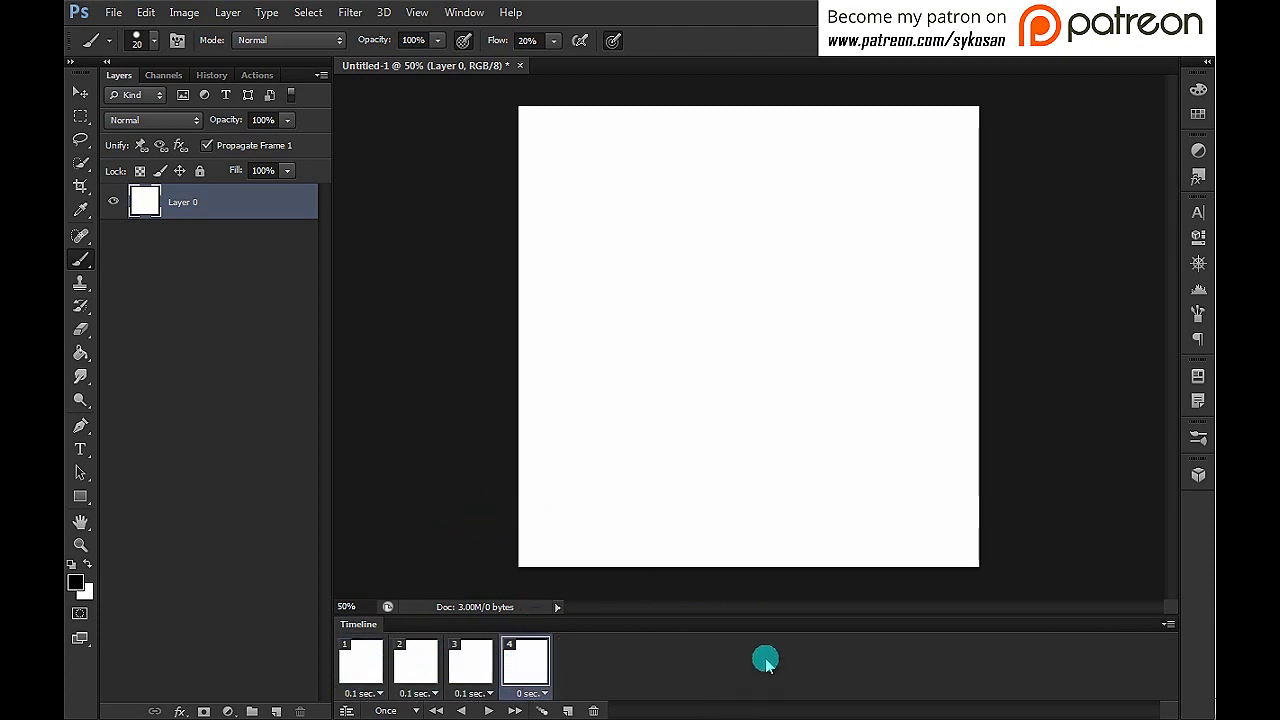
# Step: Set the fourth frame's delay to 0.1 seconds and make the first frame active
pyautogui.click(543, 693)
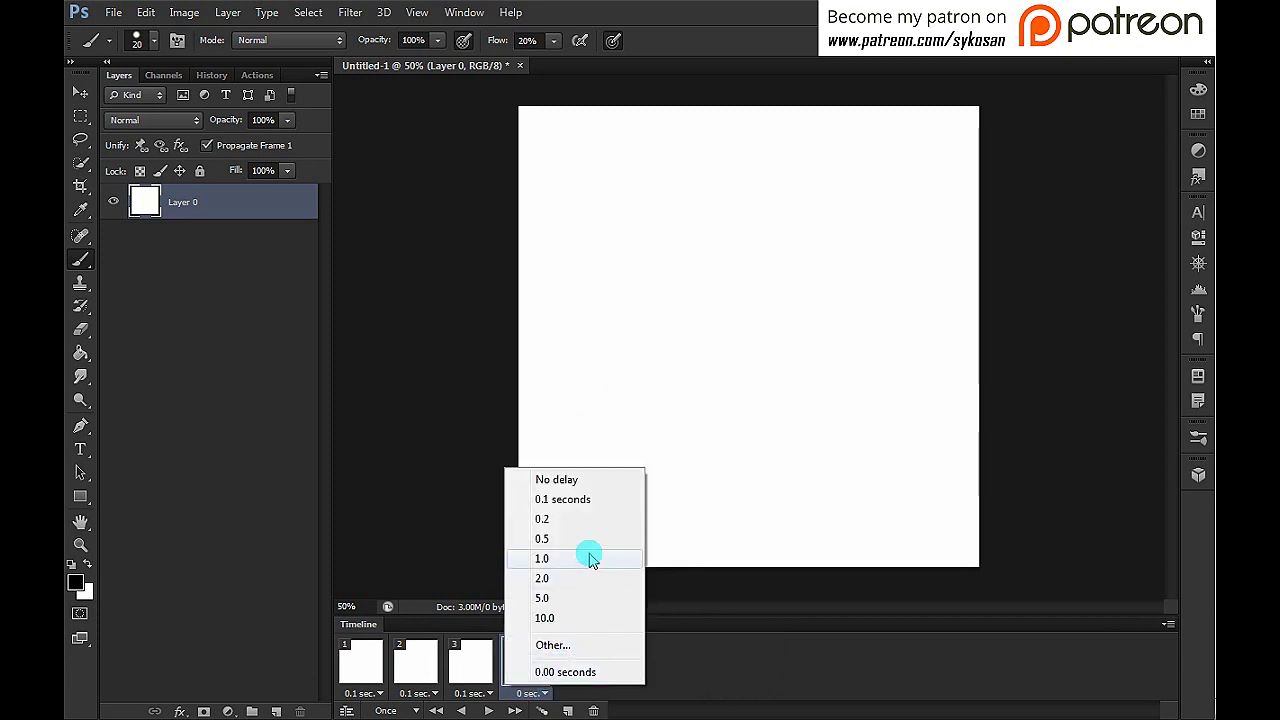
pyautogui.click(591, 502)
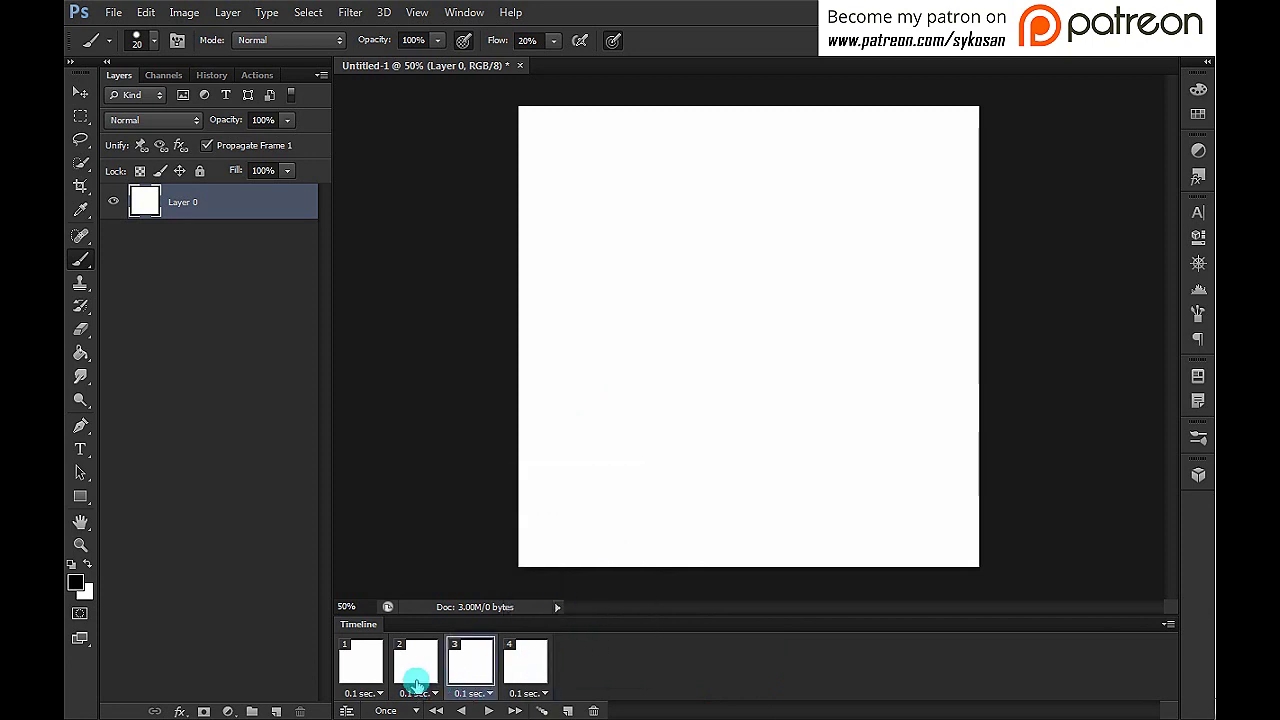
pyautogui.click(379, 670)
pyautogui.press('x')
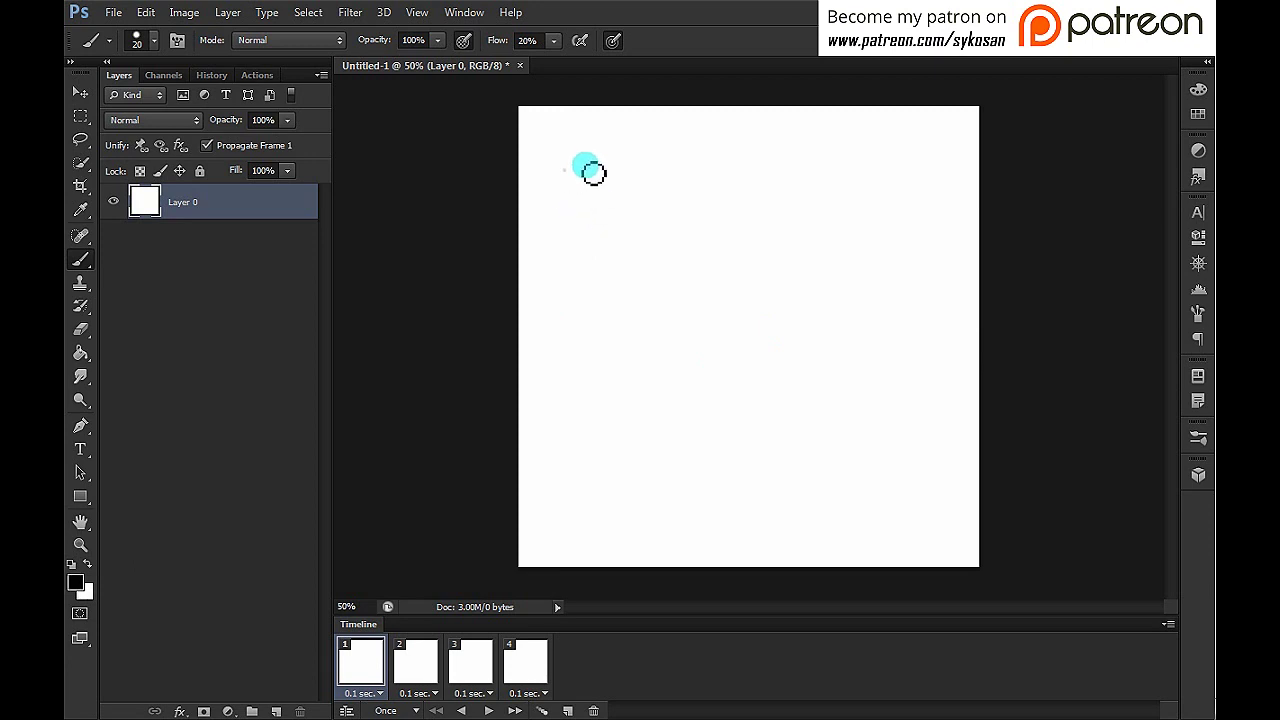
# Step: Handwrite the note "24 fps => 0,04" in black across the upper part of the canvas
pyautogui.moveTo(566, 172); pyautogui.dragTo(621, 212)
pyautogui.moveTo(629, 168); pyautogui.dragTo(642, 200)
pyautogui.moveTo(636, 172)
pyautogui.mouseDown()
pyautogui.moveTo(643, 206)
pyautogui.moveTo(677, 211)
pyautogui.moveTo(675, 181)
pyautogui.moveTo(670, 224)
pyautogui.moveTo(734, 194)
pyautogui.mouseUp()
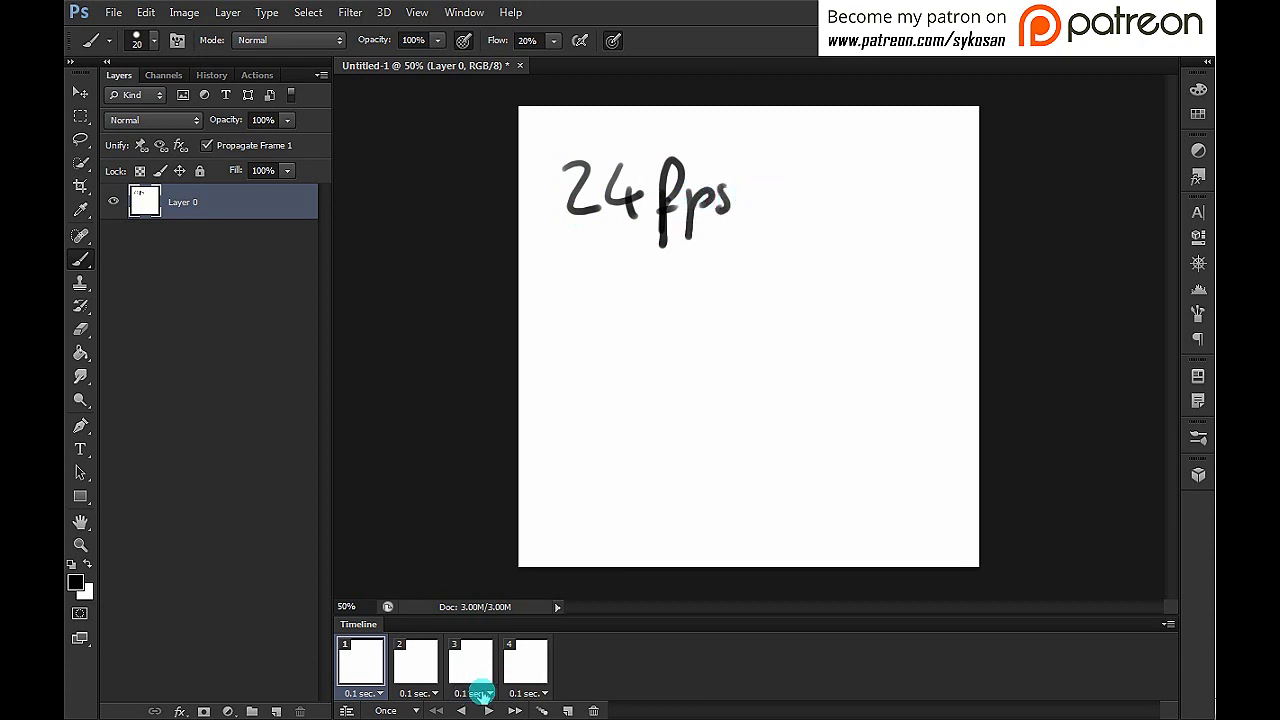
pyautogui.click(752, 200)
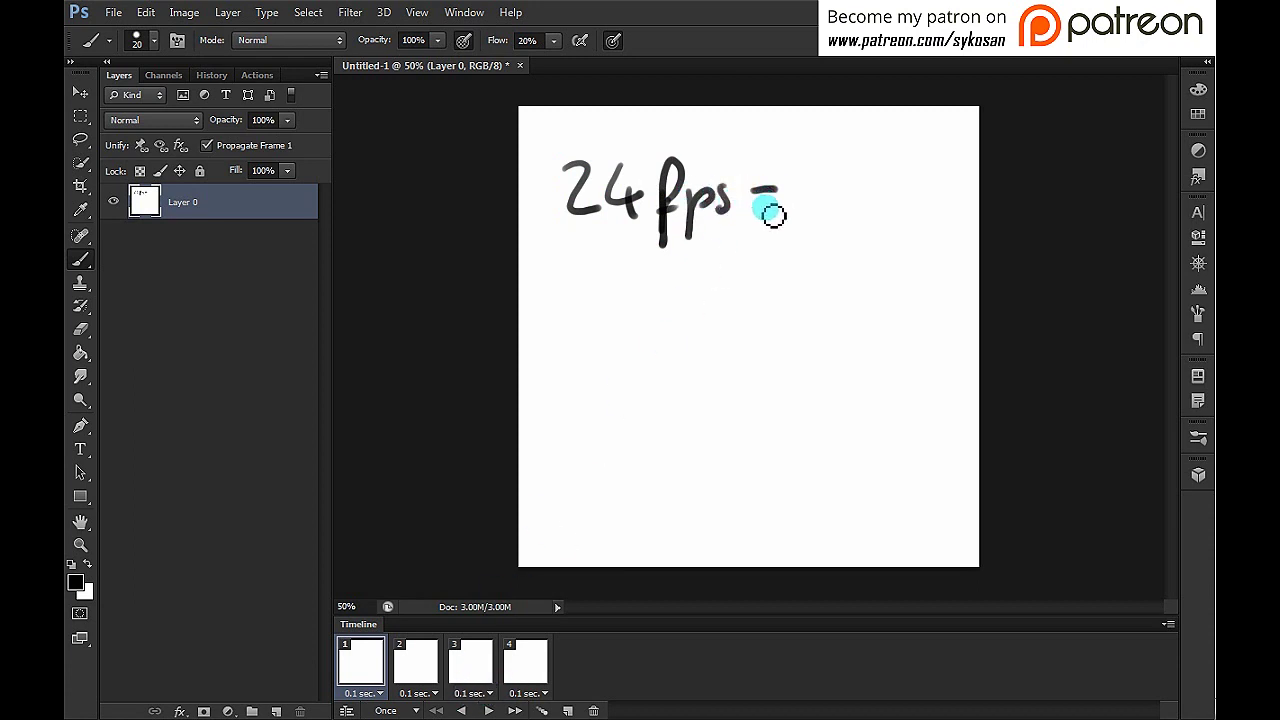
pyautogui.moveTo(772, 215)
pyautogui.mouseDown()
pyautogui.moveTo(783, 179)
pyautogui.moveTo(780, 226)
pyautogui.mouseUp()
pyautogui.moveTo(845, 175)
pyautogui.mouseDown()
pyautogui.moveTo(837, 206)
pyautogui.moveTo(859, 222)
pyautogui.moveTo(845, 228)
pyautogui.moveTo(875, 181)
pyautogui.moveTo(928, 195)
pyautogui.moveTo(918, 206)
pyautogui.mouseUp()
pyautogui.click(711, 389)
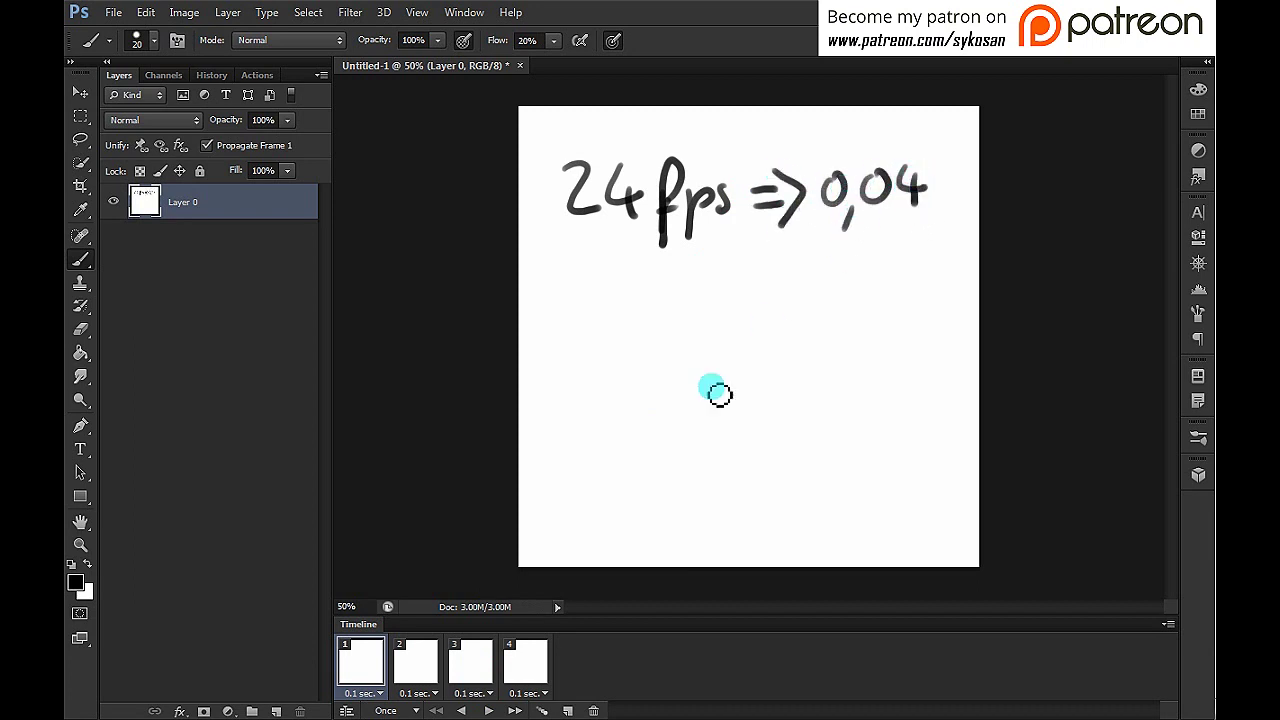
pyautogui.click(588, 558)
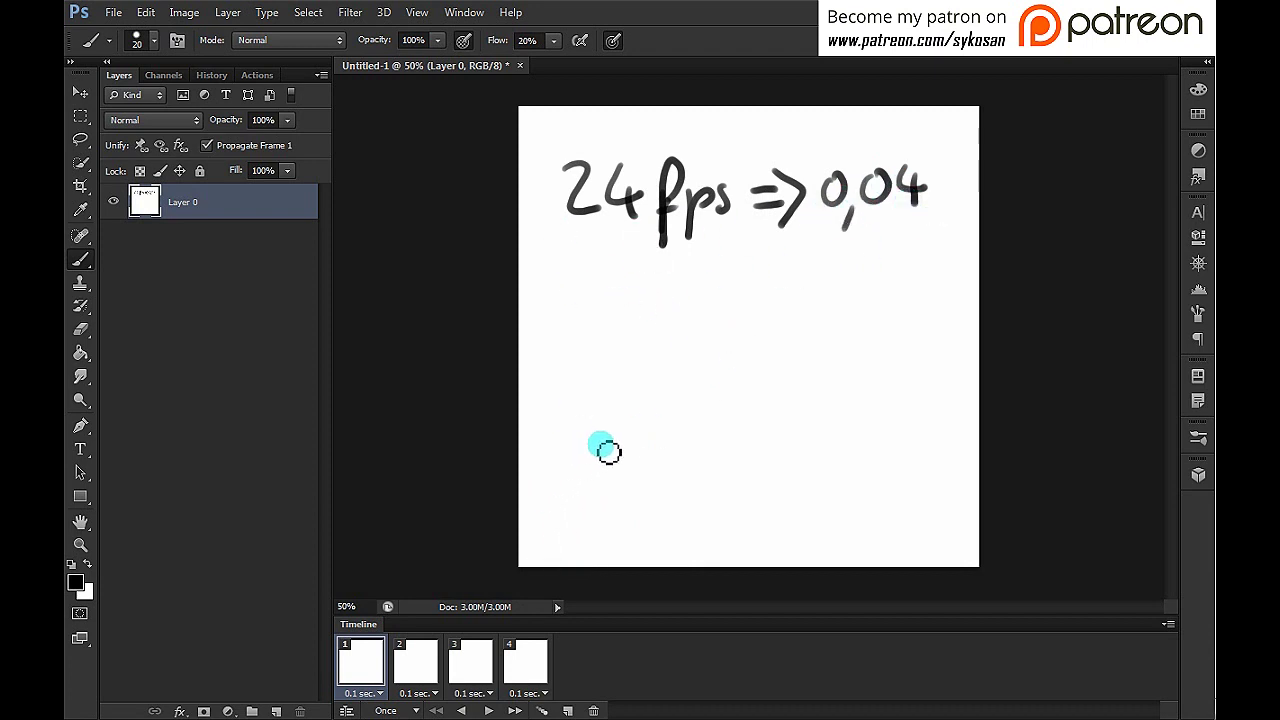
# Step: Handwrite "12 fps => 0,08" below the first note, and clear the canvas by filling the layer with white
pyautogui.moveTo(568, 266)
pyautogui.mouseDown()
pyautogui.moveTo(583, 315)
pyautogui.moveTo(622, 315)
pyautogui.mouseUp()
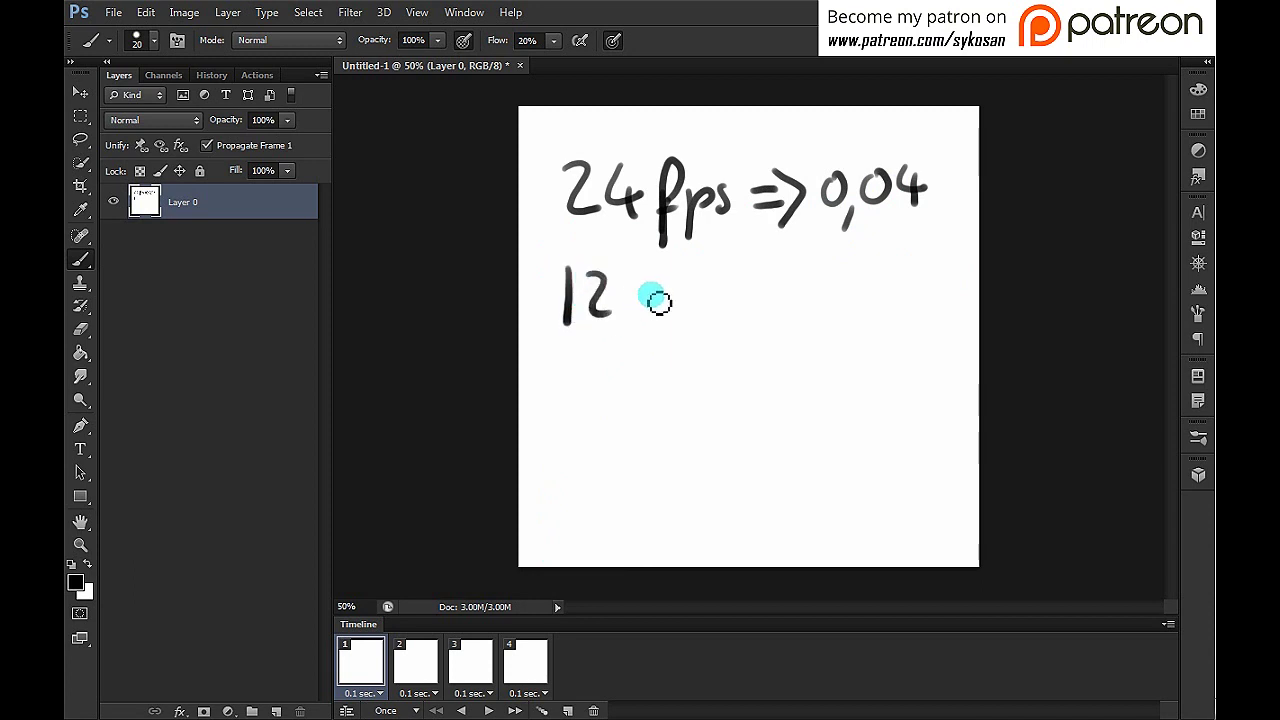
pyautogui.moveTo(660, 266)
pyautogui.mouseDown()
pyautogui.moveTo(642, 321)
pyautogui.moveTo(690, 302)
pyautogui.moveTo(682, 337)
pyautogui.moveTo(694, 307)
pyautogui.moveTo(718, 320)
pyautogui.moveTo(760, 290)
pyautogui.mouseUp()
pyautogui.moveTo(736, 305)
pyautogui.mouseDown()
pyautogui.moveTo(771, 291)
pyautogui.moveTo(793, 315)
pyautogui.moveTo(815, 272)
pyautogui.mouseUp()
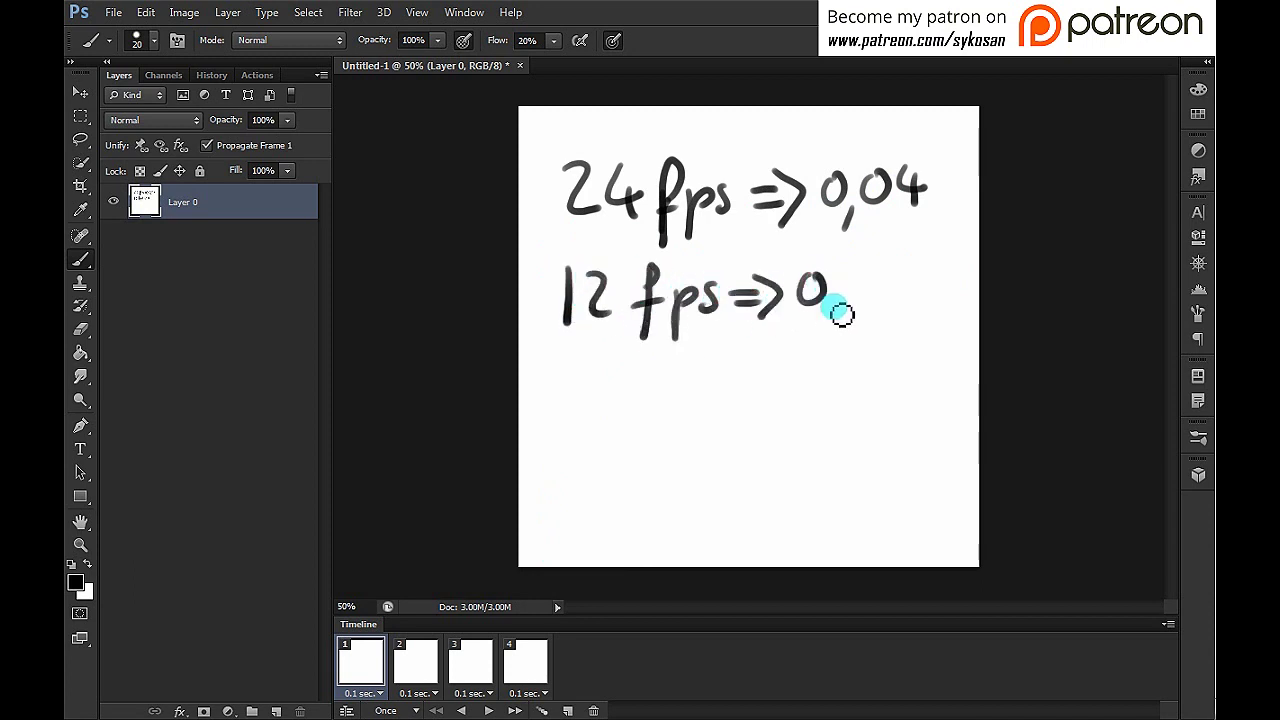
pyautogui.moveTo(830, 315); pyautogui.dragTo(820, 338)
pyautogui.moveTo(858, 270); pyautogui.dragTo(888, 268)
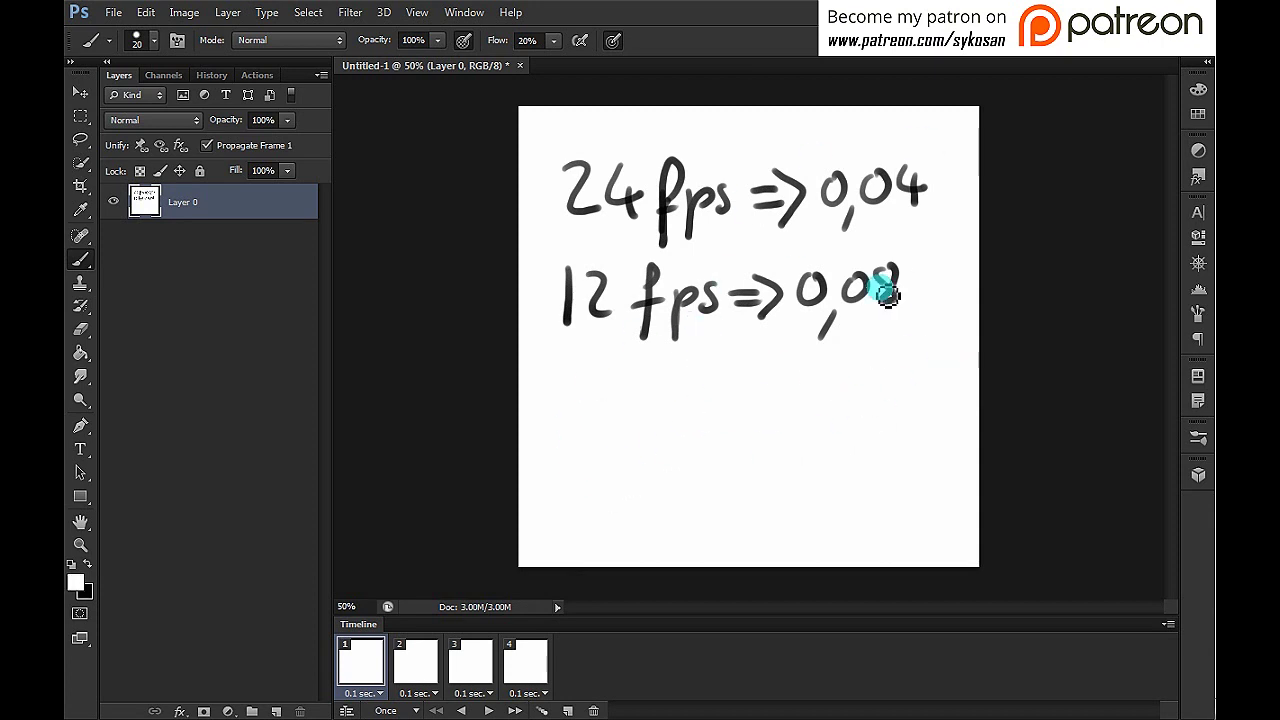
pyautogui.hotkey('shift', 'F5')
pyautogui.press('Return')
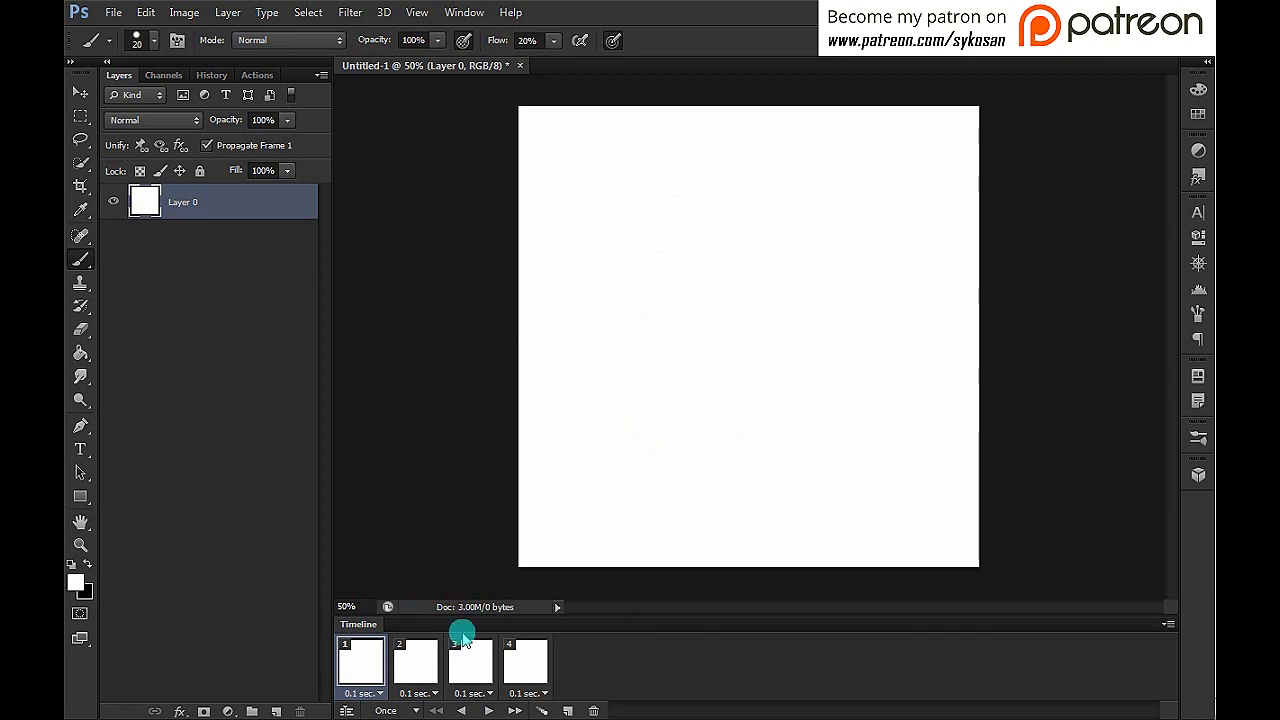
# Step: Step back and forth through the four animation frames to inspect them, ending on the first frame
pyautogui.click(429, 660)
pyautogui.click(470, 666)
pyautogui.click(514, 668)
pyautogui.click(466, 674)
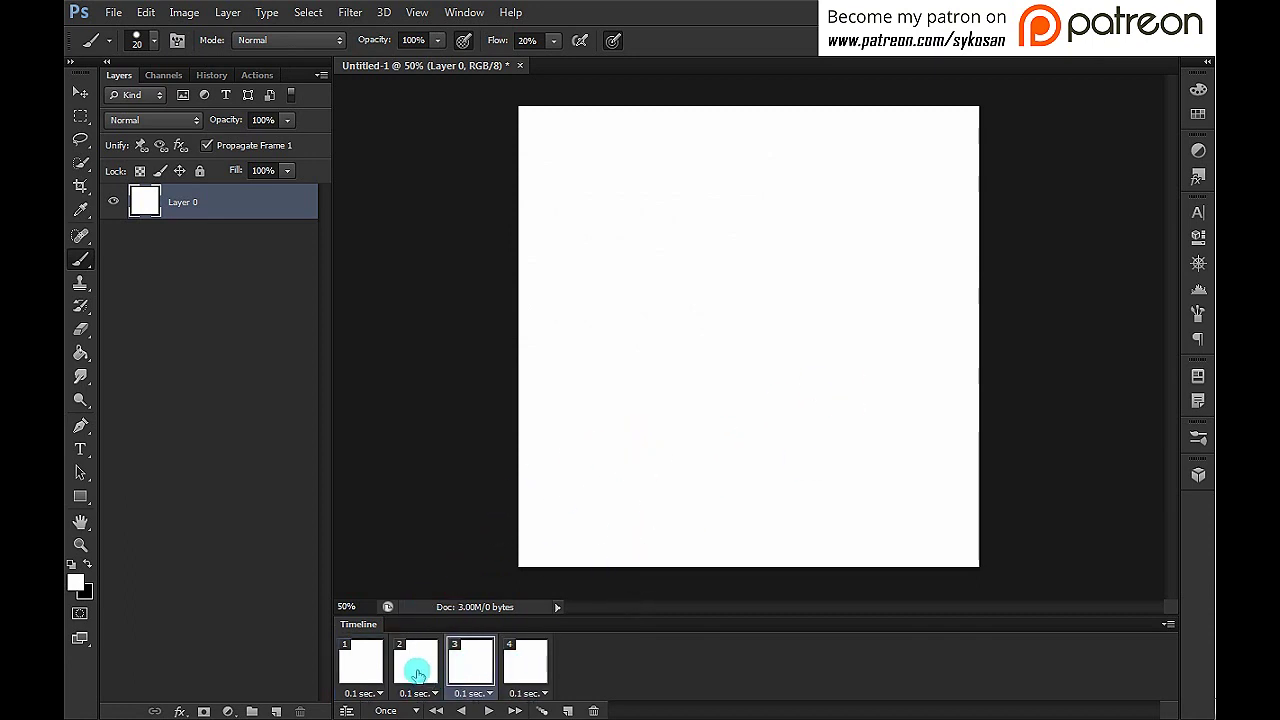
pyautogui.click(417, 673)
pyautogui.click(474, 663)
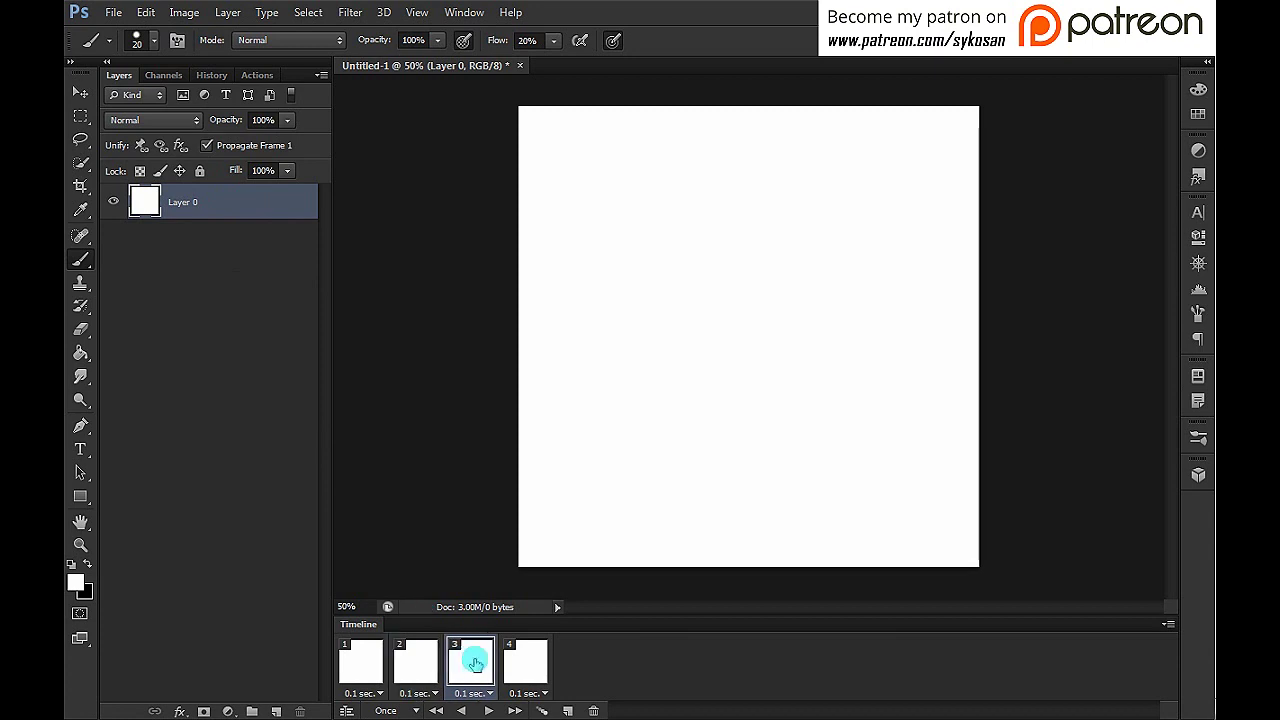
pyautogui.click(523, 666)
pyautogui.click(470, 667)
pyautogui.click(425, 665)
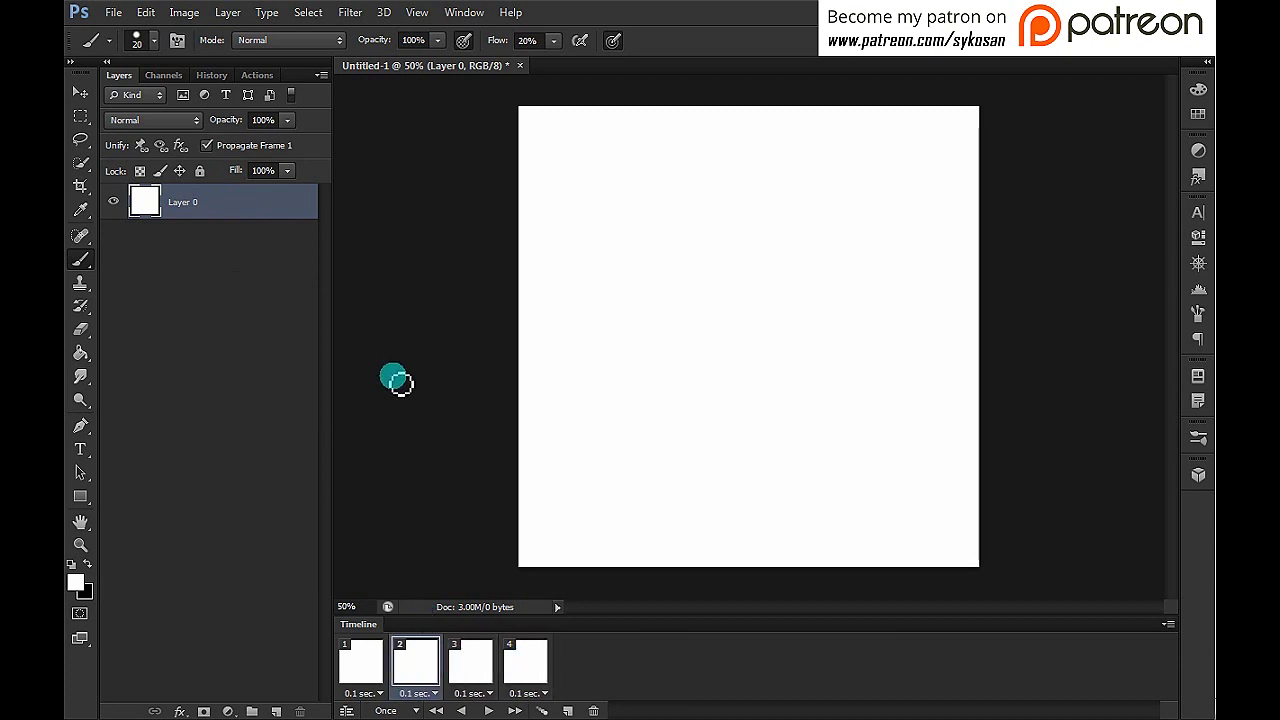
pyautogui.click(374, 670)
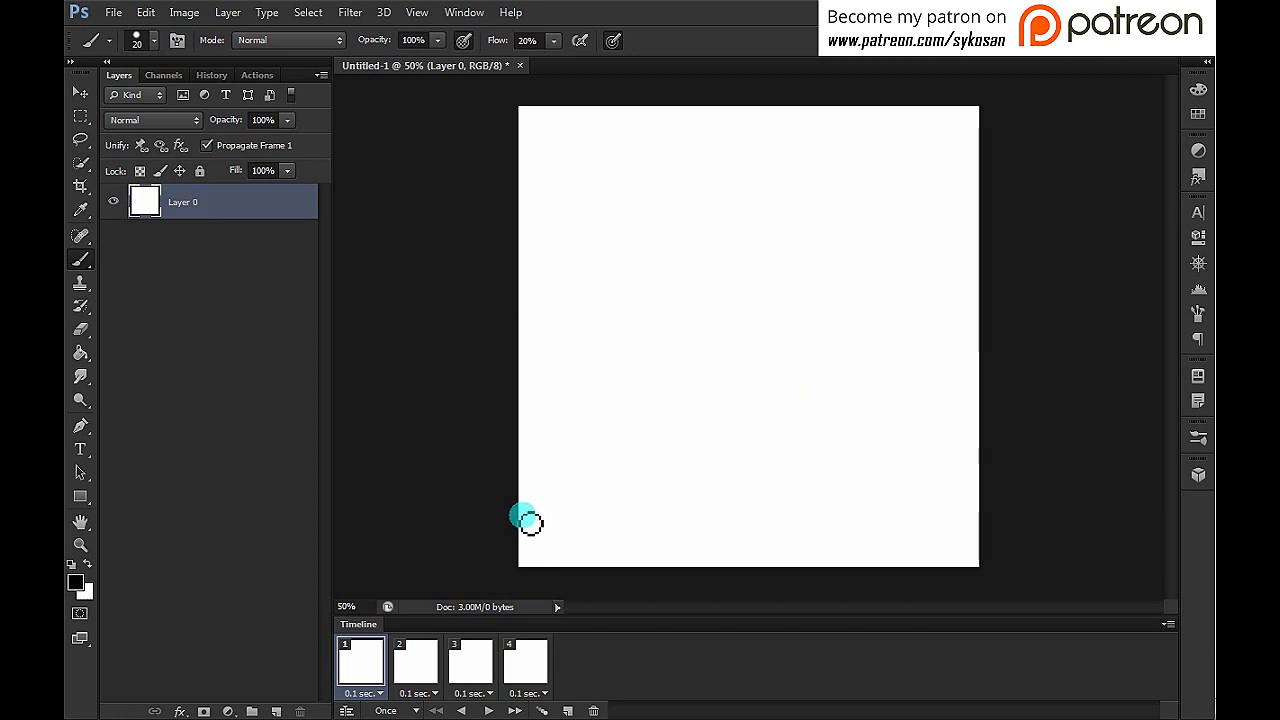
# Step: Paint a straight black horizontal ground line across the lower part of the canvas and rename the layer as BG
pyautogui.moveTo(516, 530); pyautogui.dragTo(1123, 508)
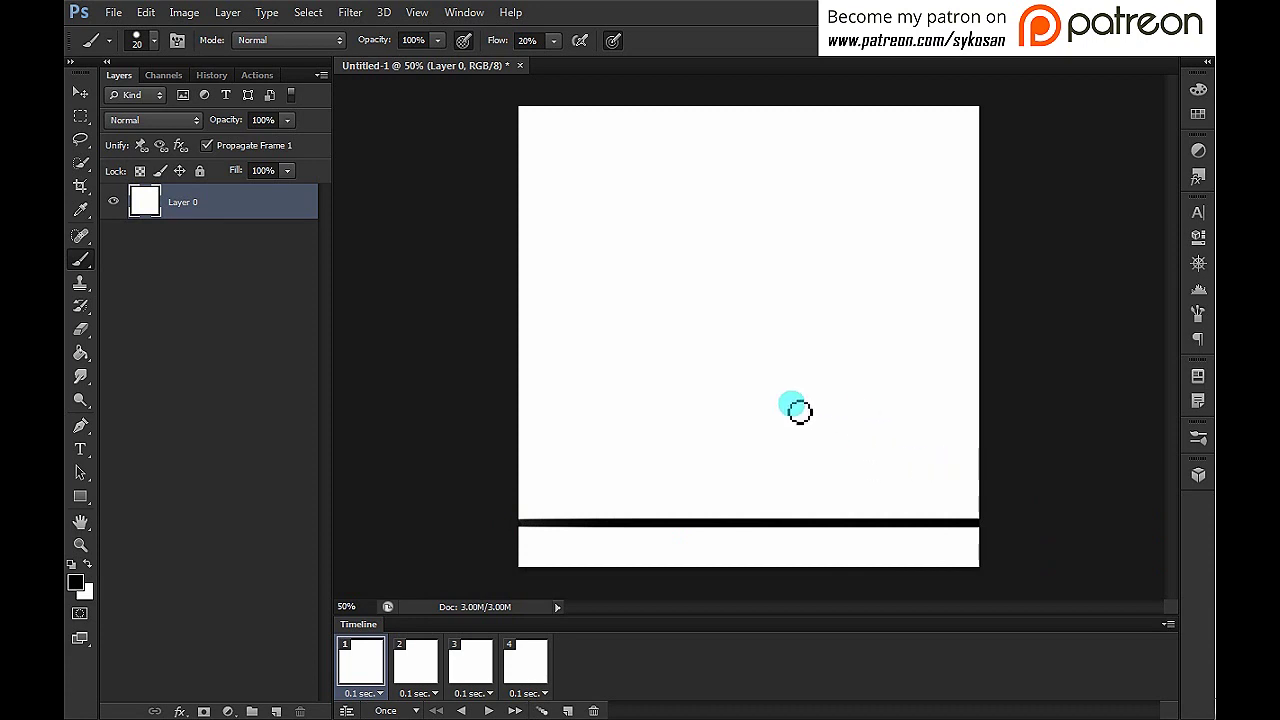
pyautogui.doubleClick(185, 202)
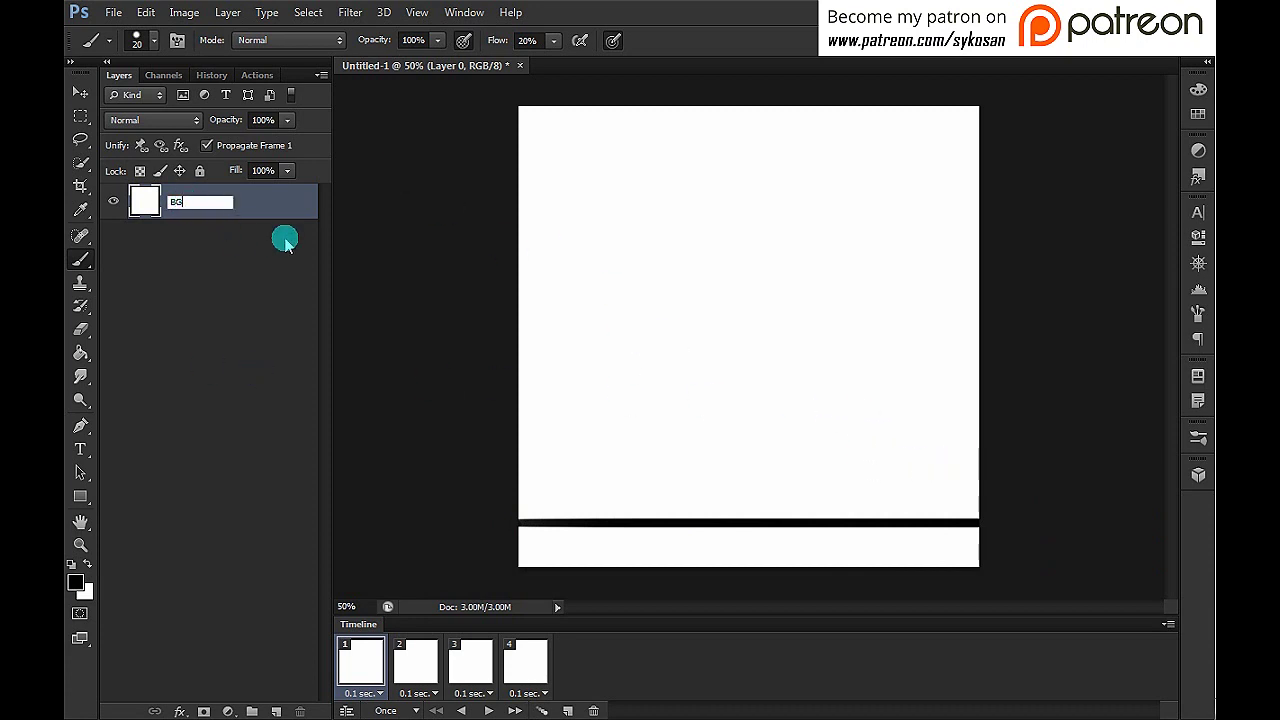
pyautogui.press('Return')
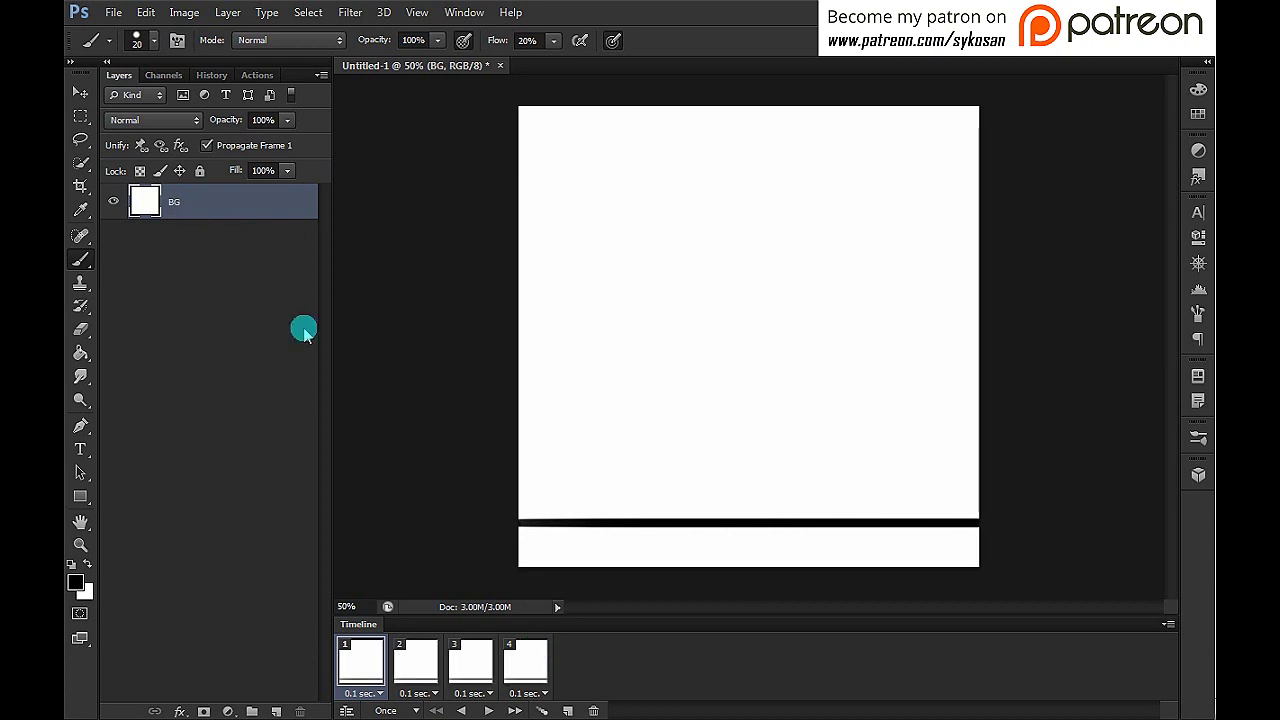
# Step: Examine how the ground line is carried over to each of the four animation frames
pyautogui.click(417, 660)
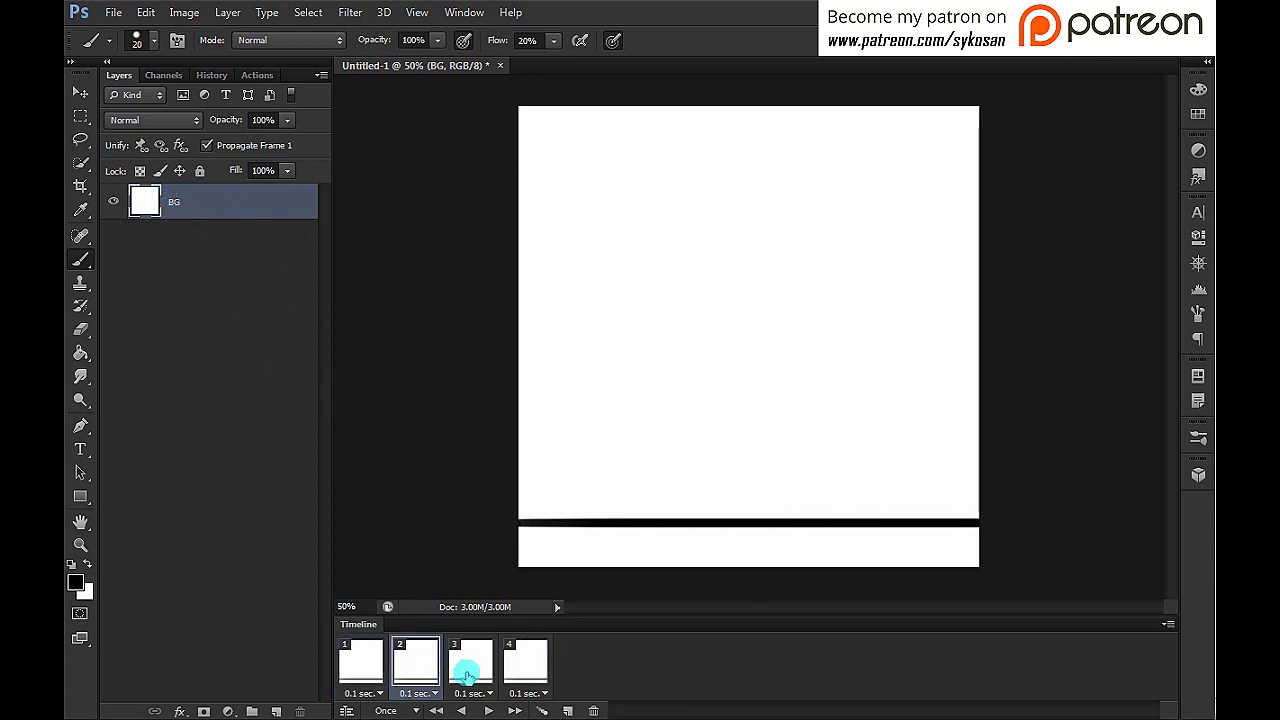
pyautogui.click(466, 668)
pyautogui.click(370, 666)
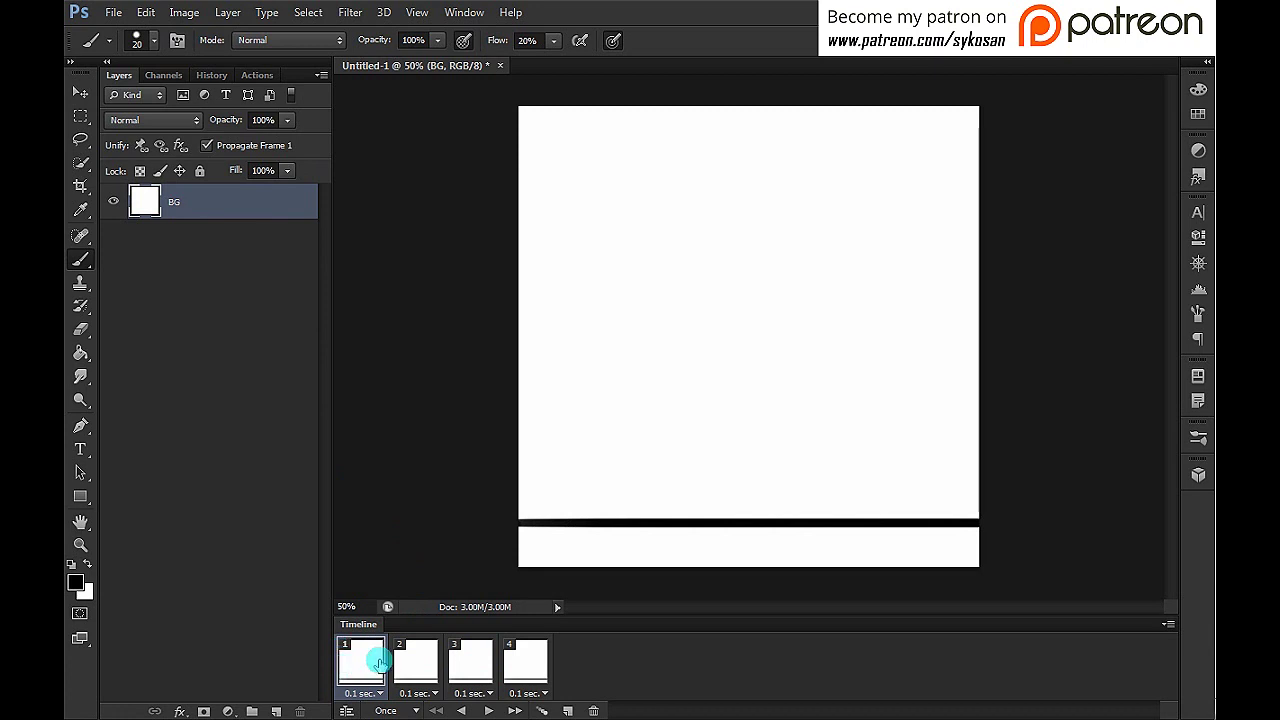
pyautogui.click(400, 676)
pyautogui.click(366, 666)
pyautogui.click(414, 663)
pyautogui.click(366, 680)
pyautogui.click(418, 665)
pyautogui.click(466, 668)
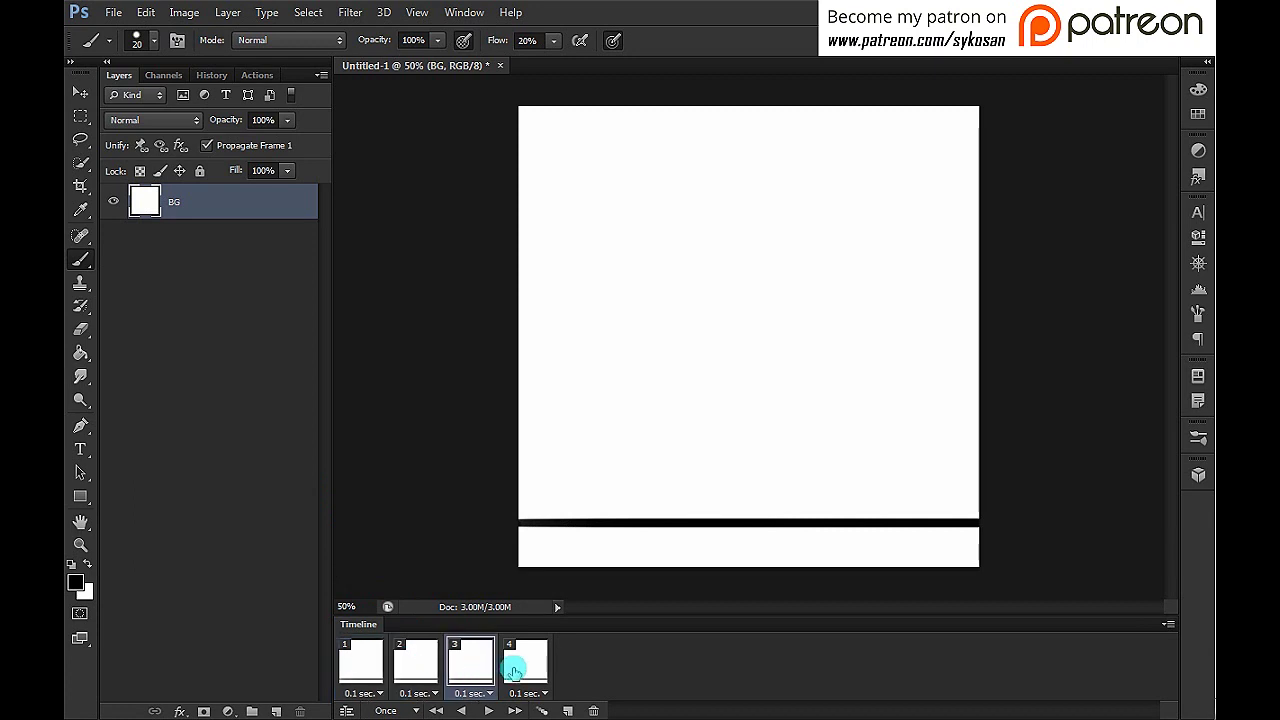
pyautogui.click(513, 672)
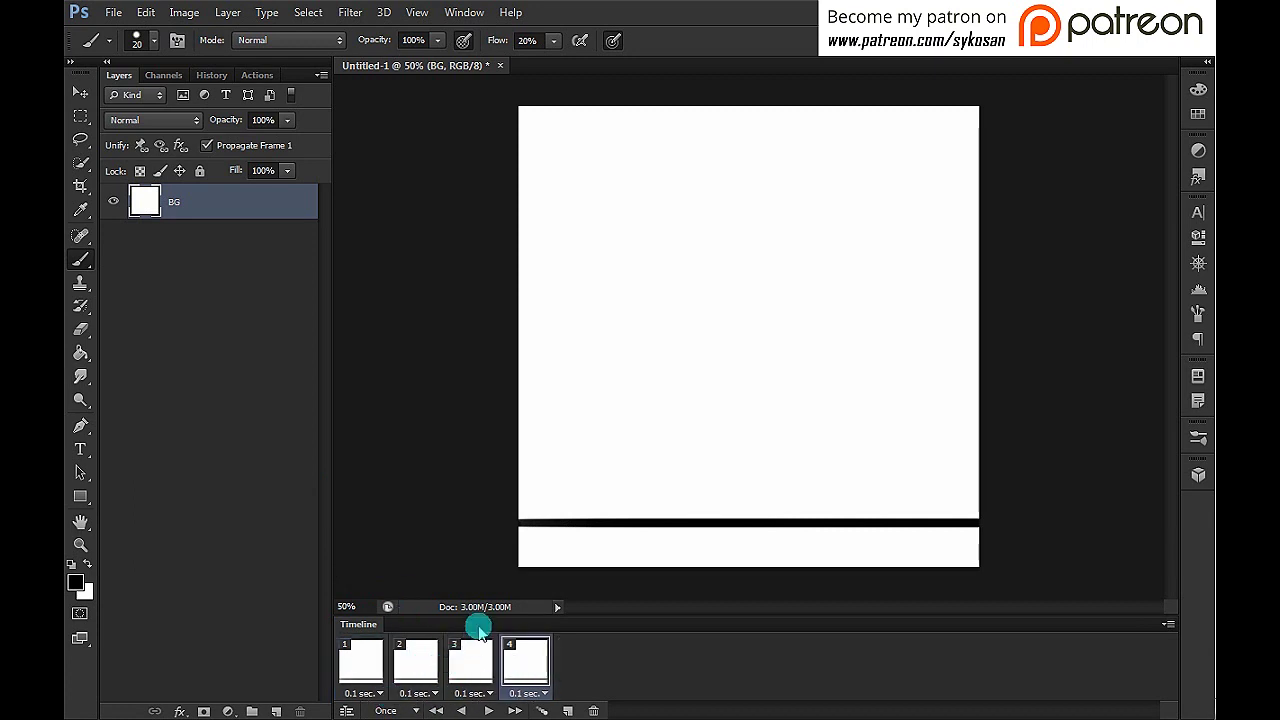
# Step: Hide the BG layer on the second frame and compare that frame with the first and third
pyautogui.click(408, 666)
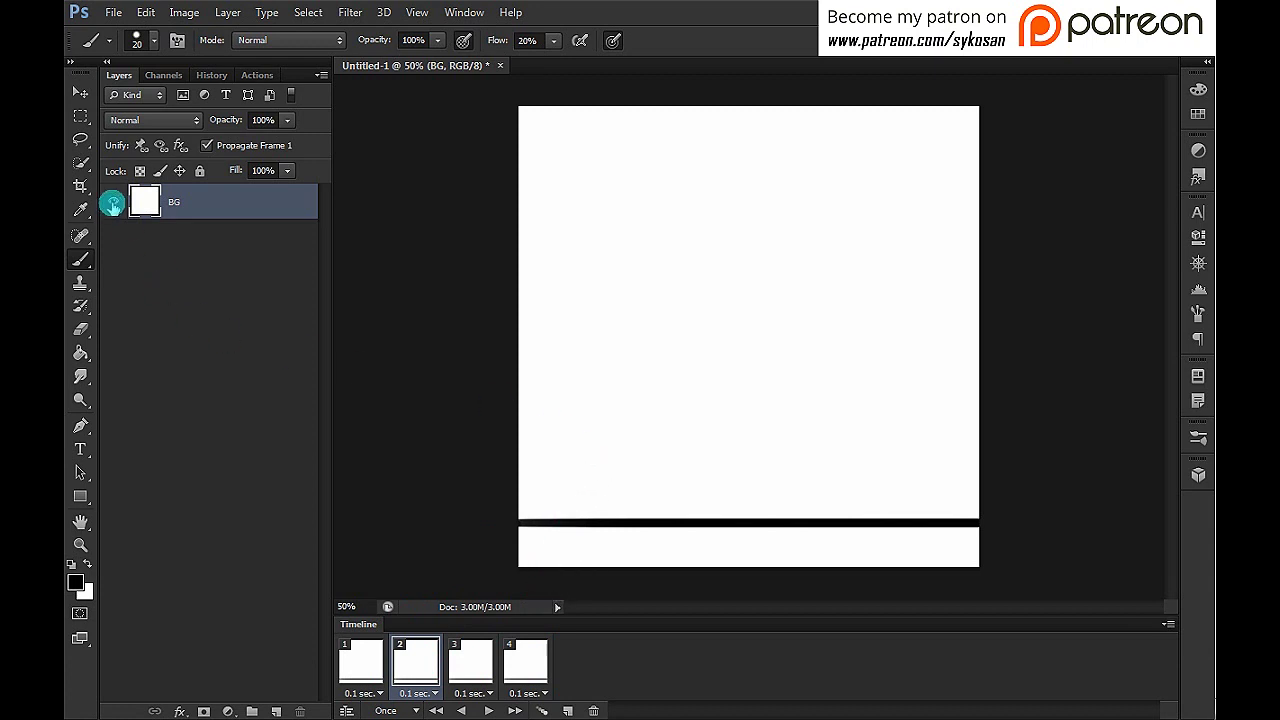
pyautogui.click(113, 204)
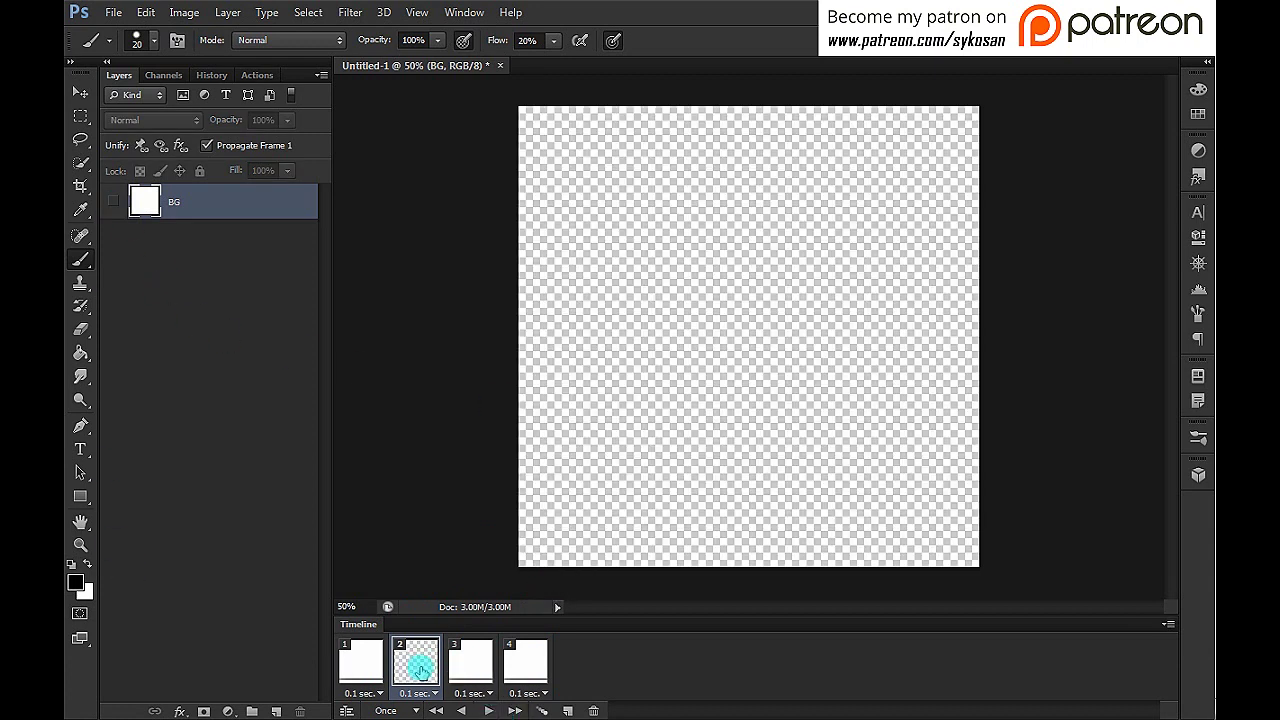
pyautogui.click(368, 675)
pyautogui.click(414, 675)
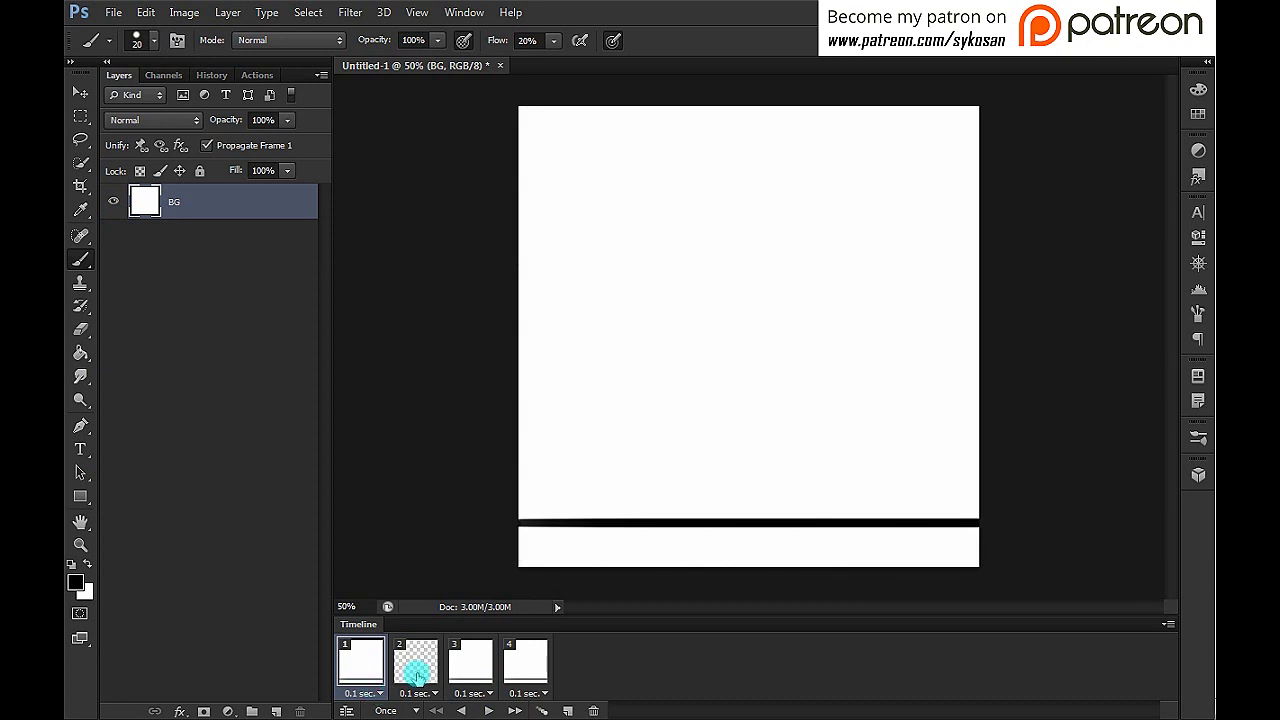
pyautogui.click(466, 665)
pyautogui.click(416, 668)
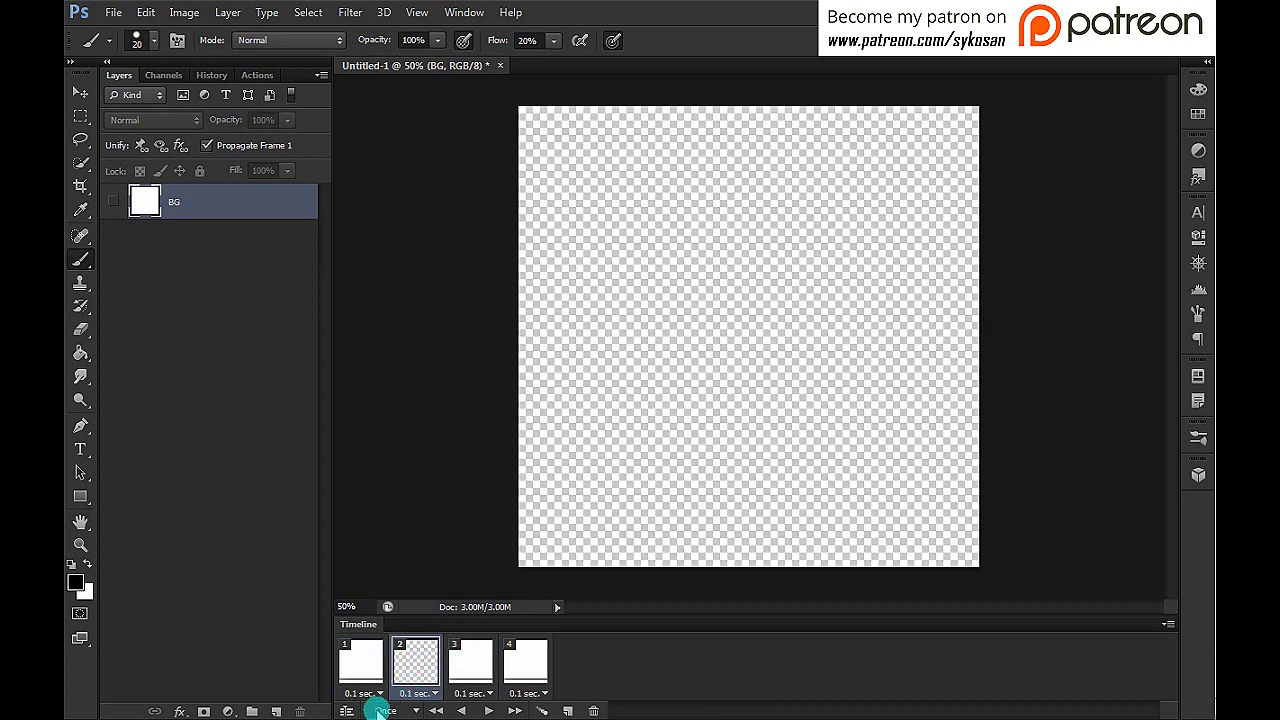
# Step: Hide the BG layer on the first frame and check how the change propagates to the other frames
pyautogui.click(368, 672)
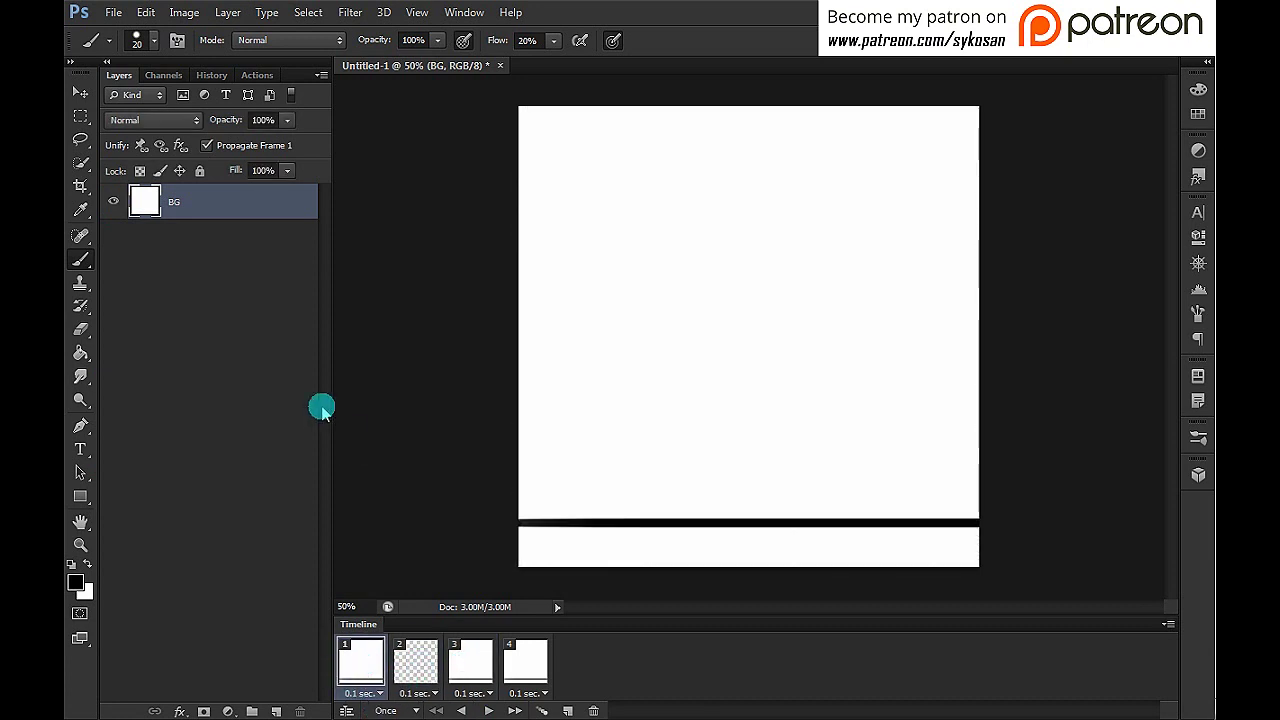
pyautogui.click(111, 204)
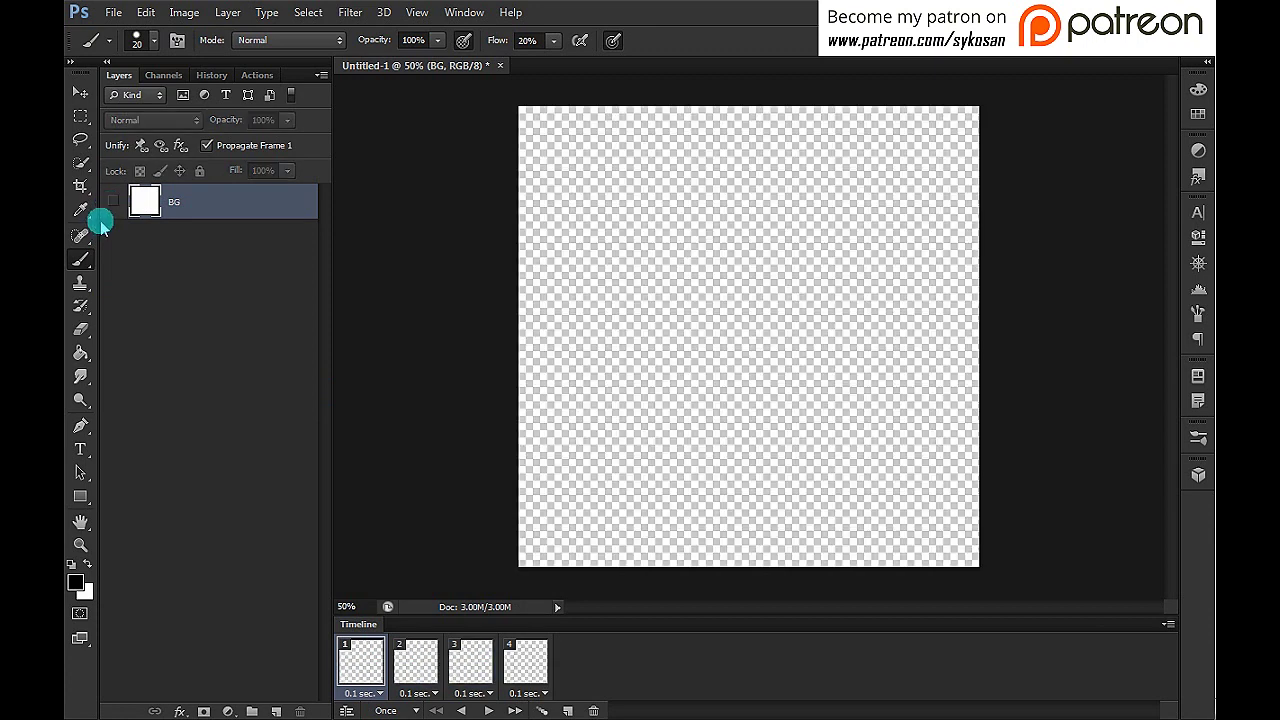
pyautogui.click(425, 665)
pyautogui.click(471, 658)
pyautogui.click(523, 663)
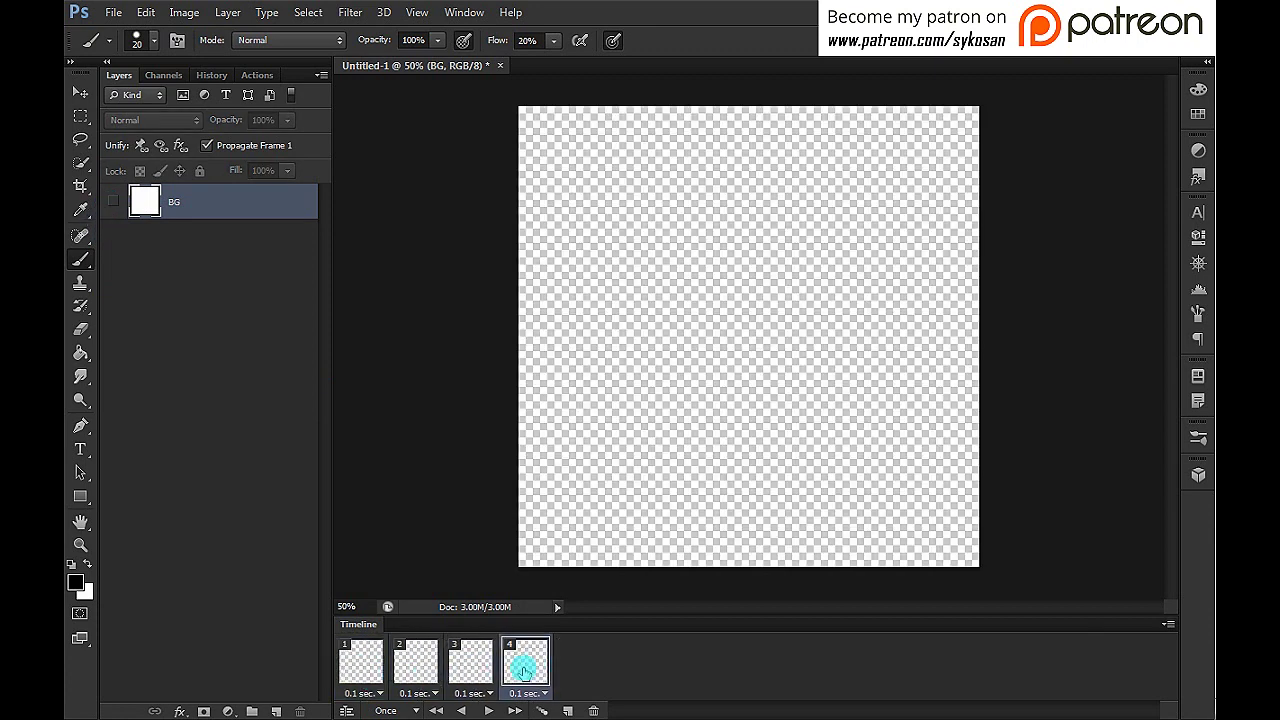
pyautogui.click(450, 662)
pyautogui.click(420, 663)
pyautogui.click(365, 663)
pyautogui.click(420, 663)
pyautogui.click(465, 660)
pyautogui.click(512, 664)
# Step: Make the BG layer visible again from the first frame and check the second, third and fourth frames
pyautogui.click(378, 670)
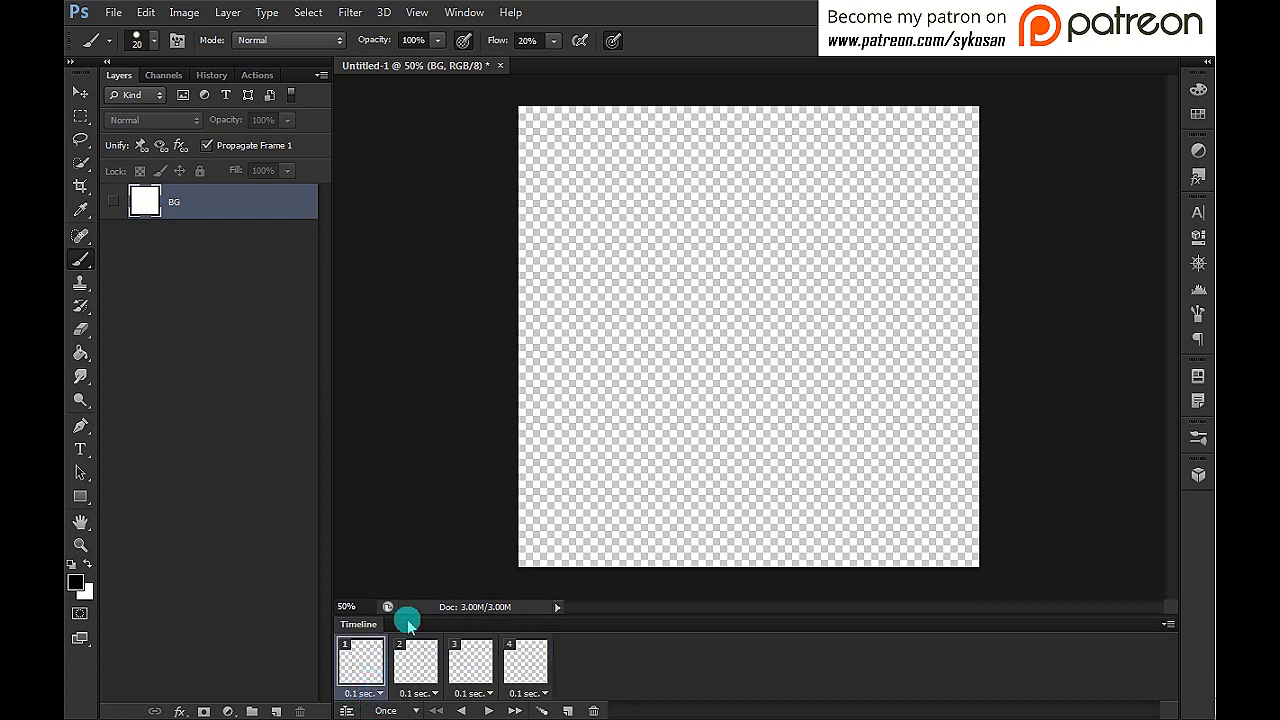
pyautogui.click(112, 201)
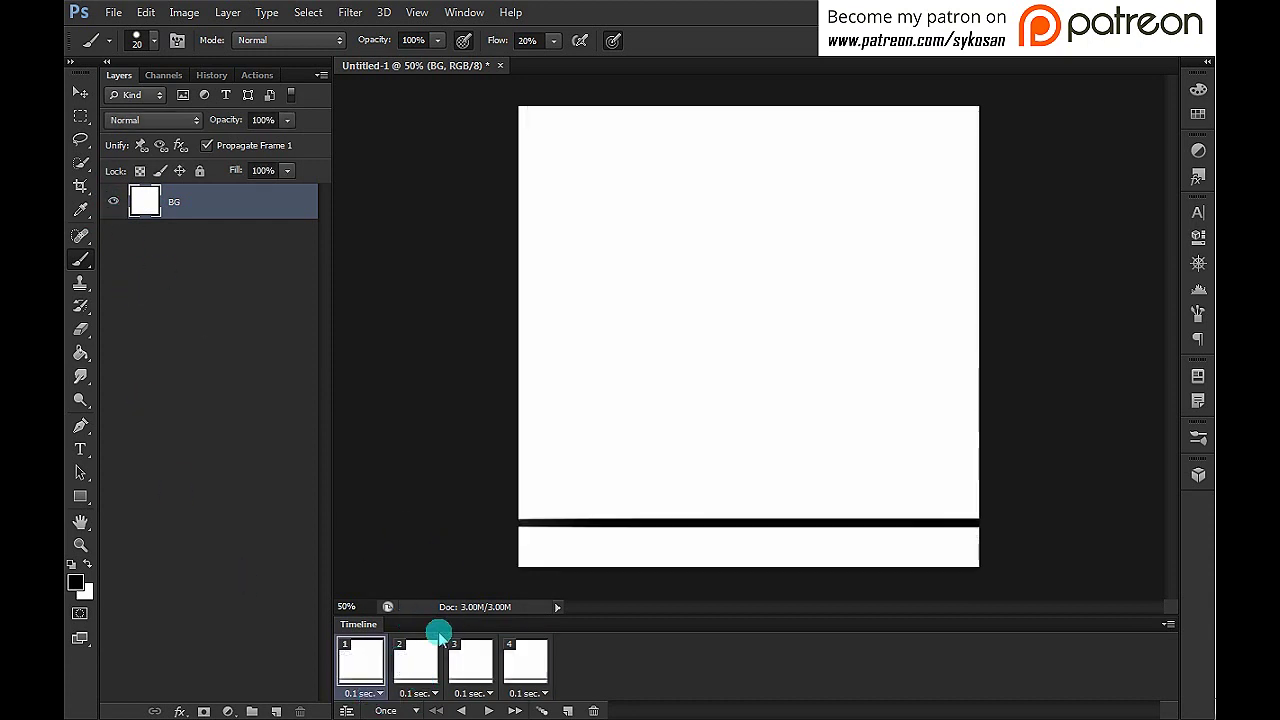
pyautogui.click(423, 657)
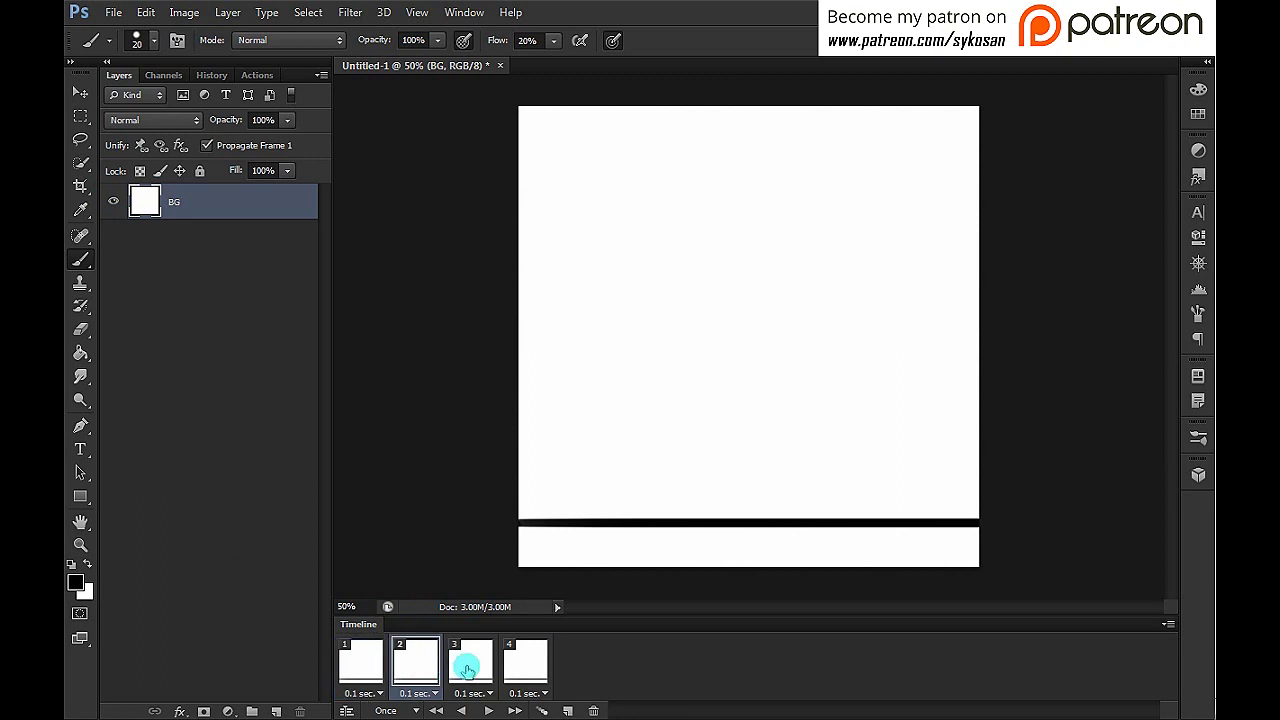
pyautogui.click(470, 663)
pyautogui.click(541, 657)
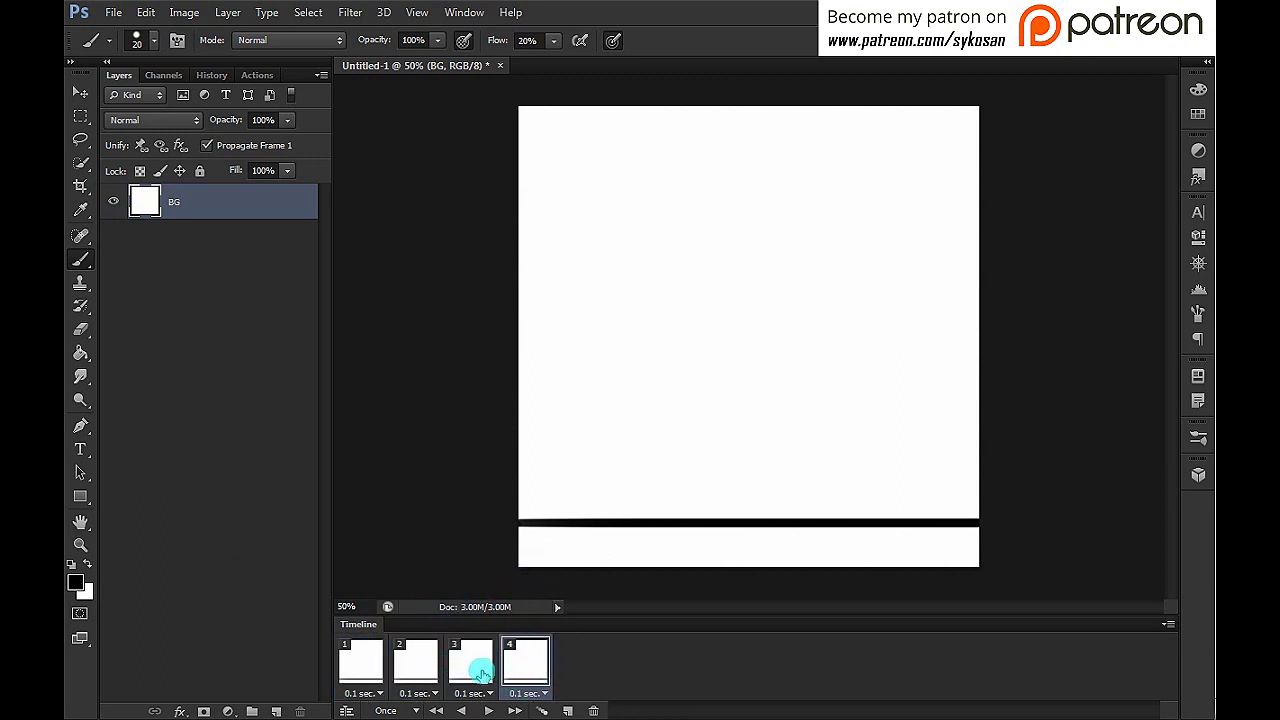
# Step: Select frames 2 to 4 together, hide the BG layer on them and restore its visibility, then select the third frame
pyautogui.click(425, 662)
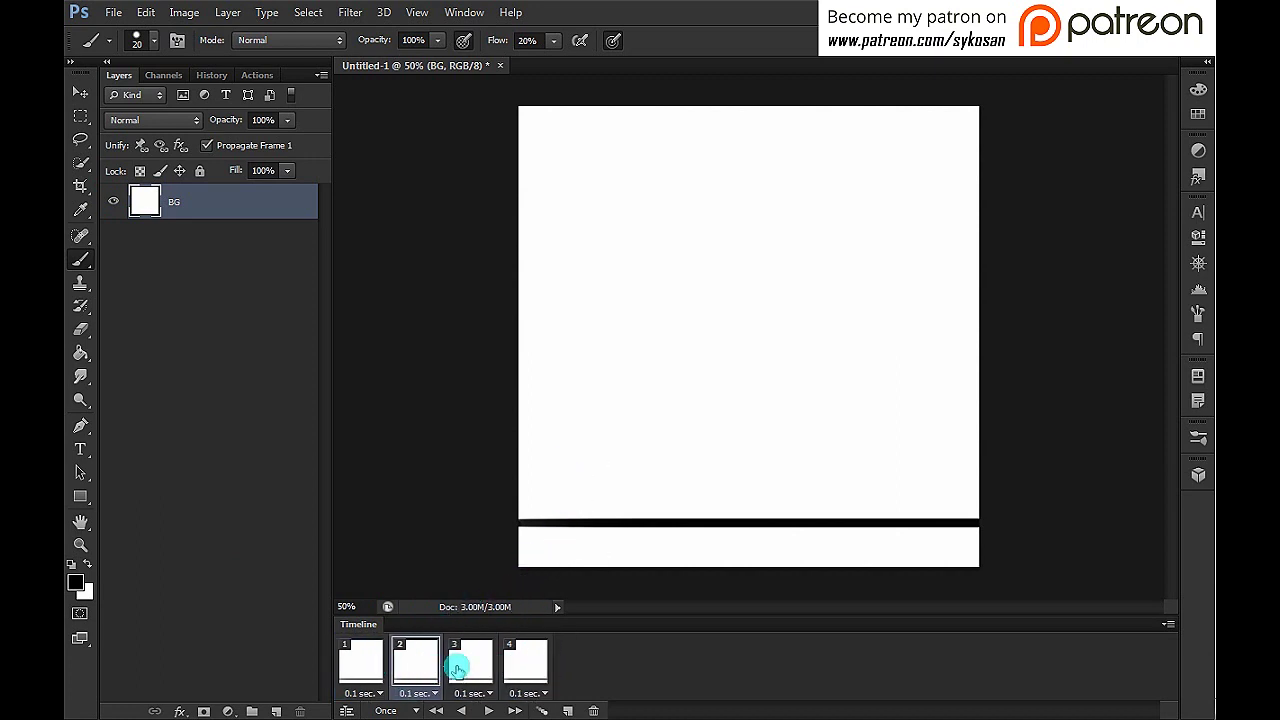
pyautogui.keyDown('shift'); pyautogui.click(539, 671); pyautogui.keyUp('shift')
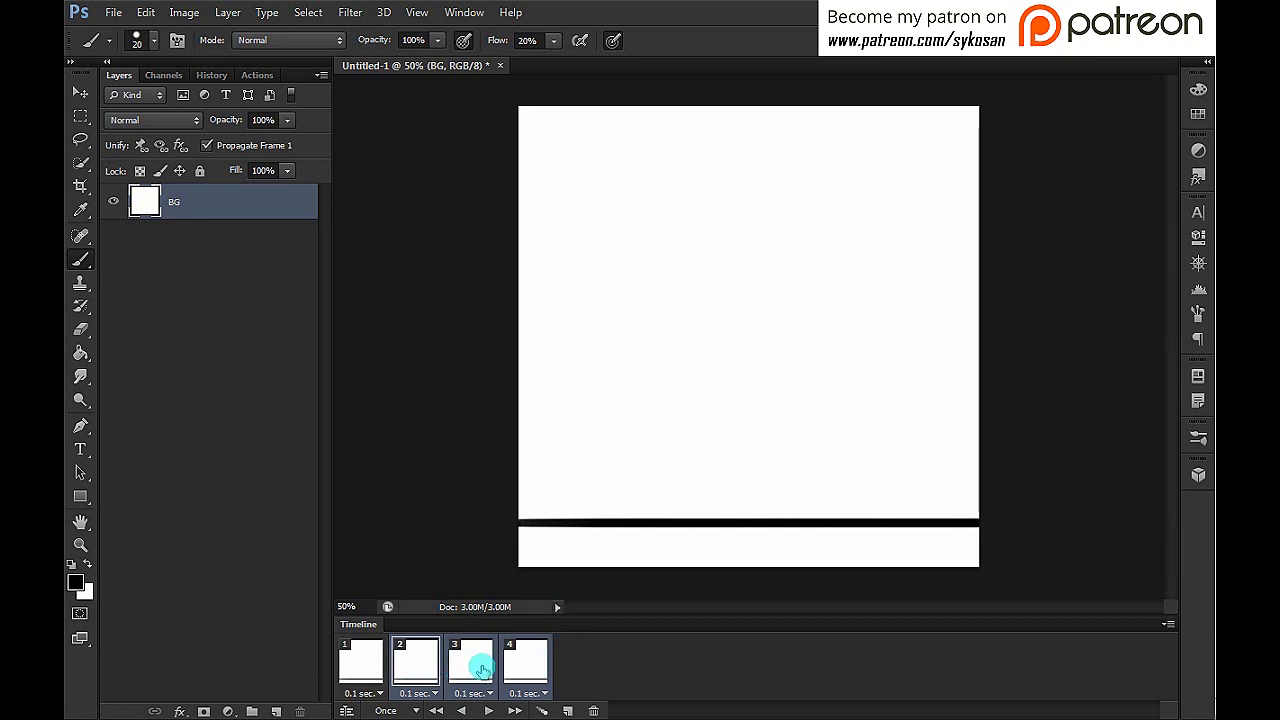
pyautogui.moveTo(481, 670); pyautogui.dragTo(511, 681)
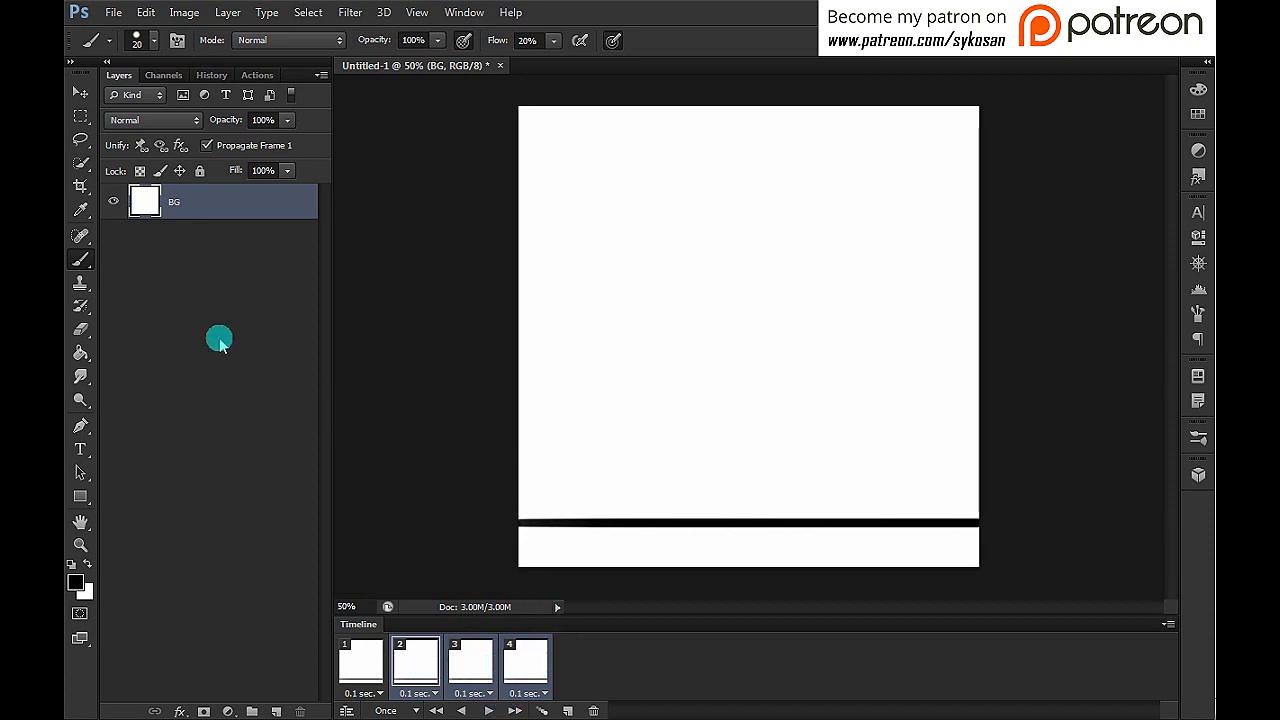
pyautogui.click(111, 206)
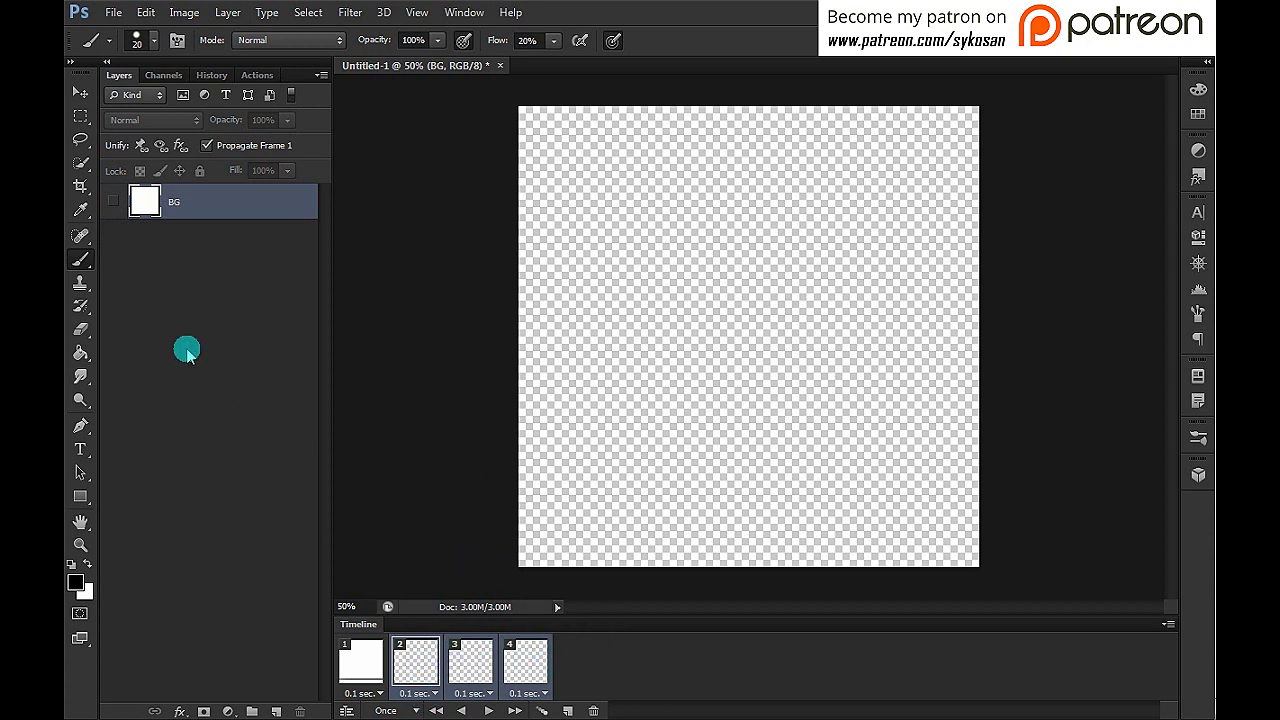
pyautogui.click(112, 202)
pyautogui.click(466, 663)
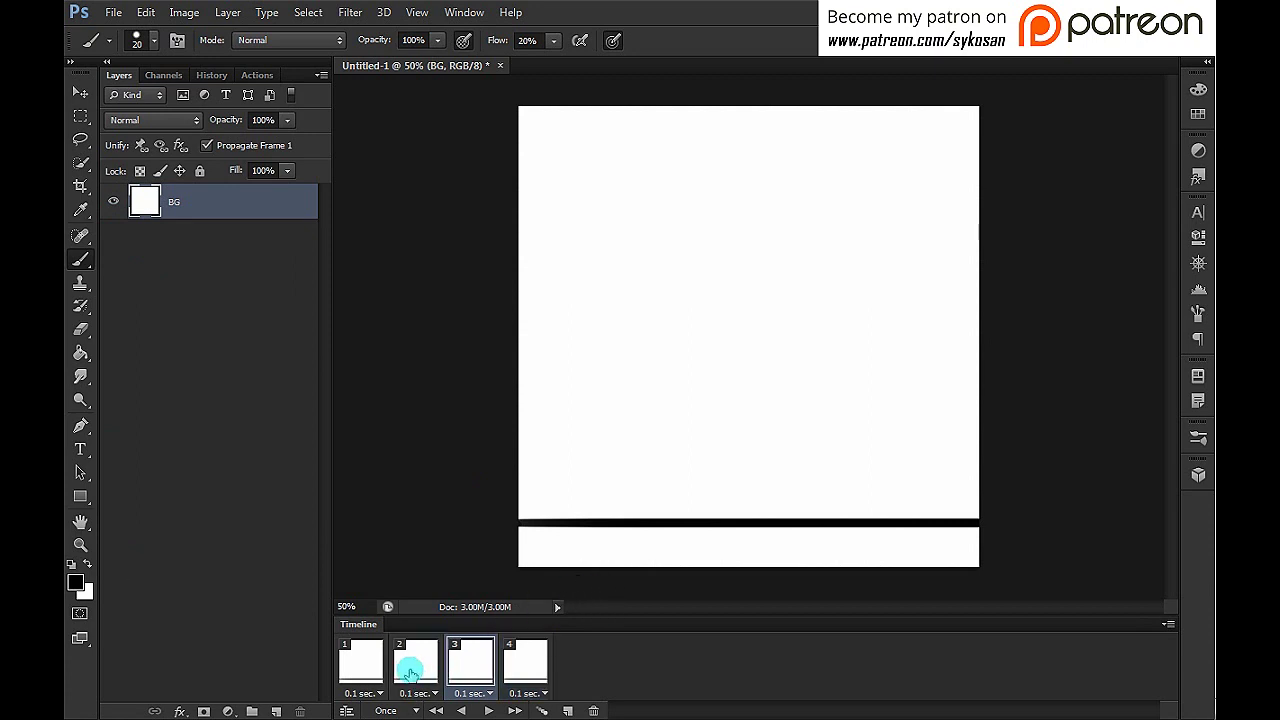
# Step: Step through frames 1 to 4 to check that the BG ground line shows in each one
pyautogui.click(409, 666)
pyautogui.click(378, 658)
pyautogui.click(415, 665)
pyautogui.click(455, 670)
pyautogui.click(530, 640)
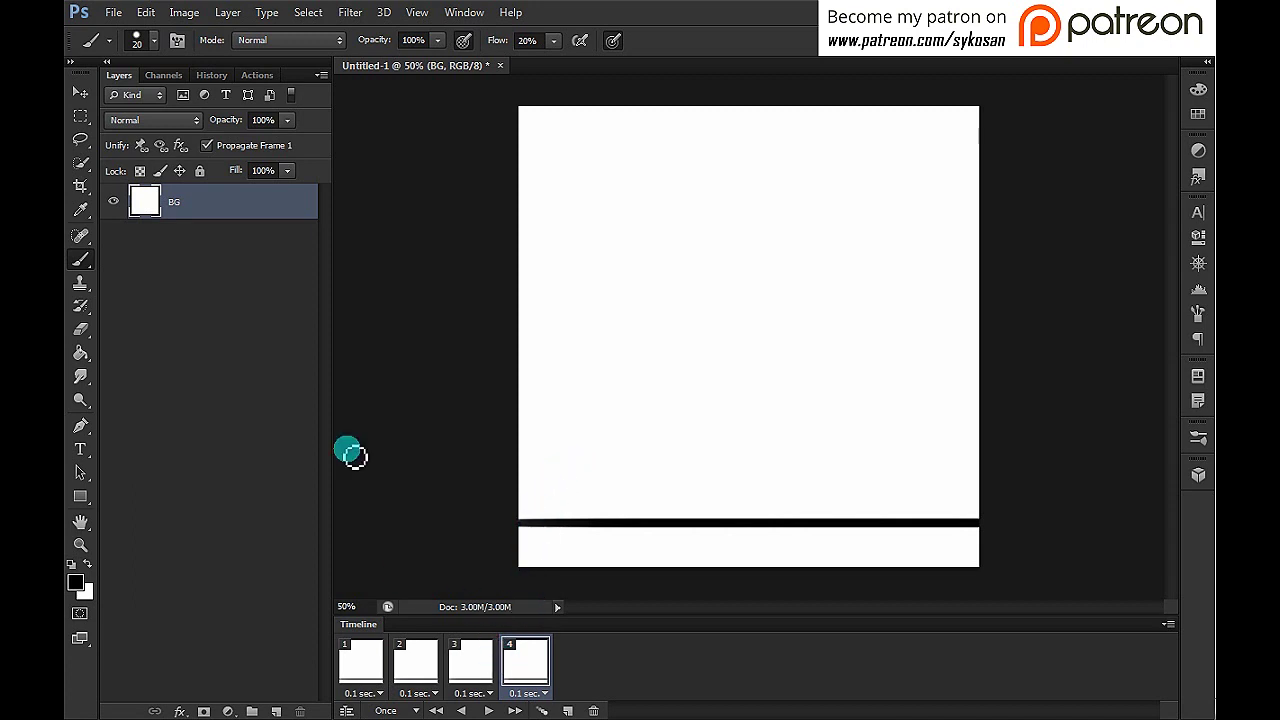
# Step: On frame 2, add a new layer and brush a ball outline resting on the ground line near the canvas centre
pyautogui.click(414, 663)
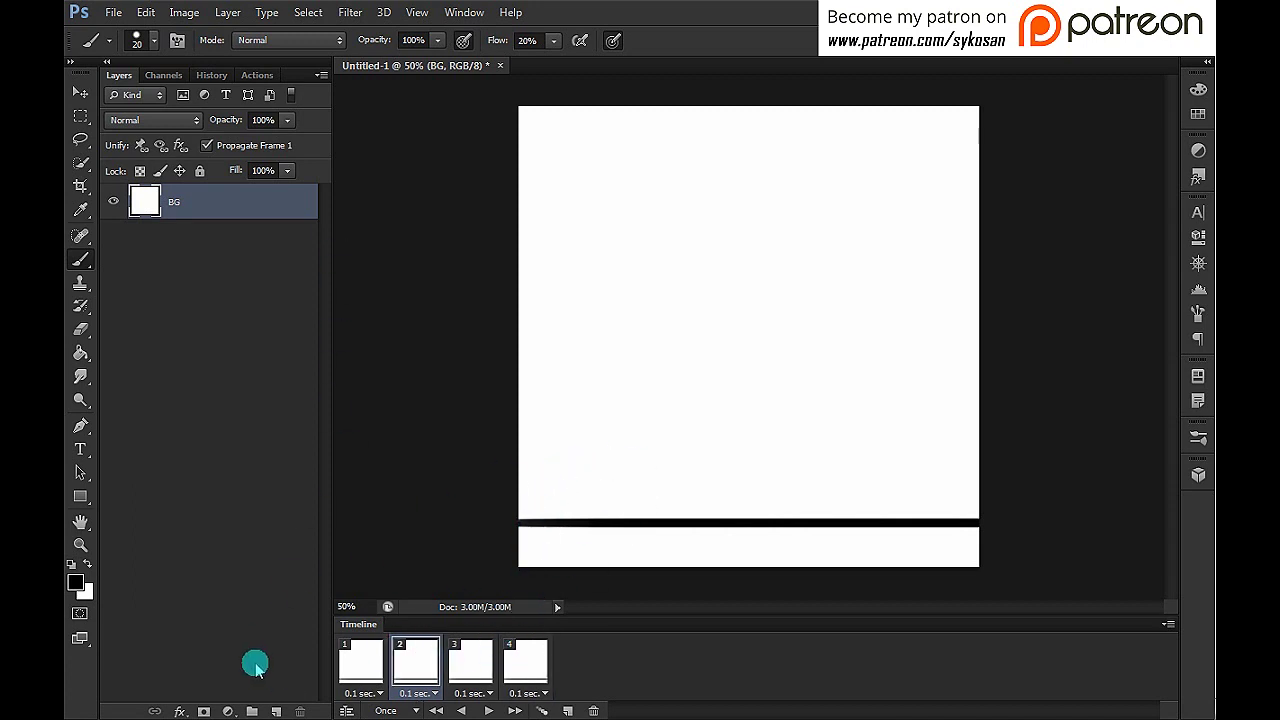
pyautogui.click(276, 710)
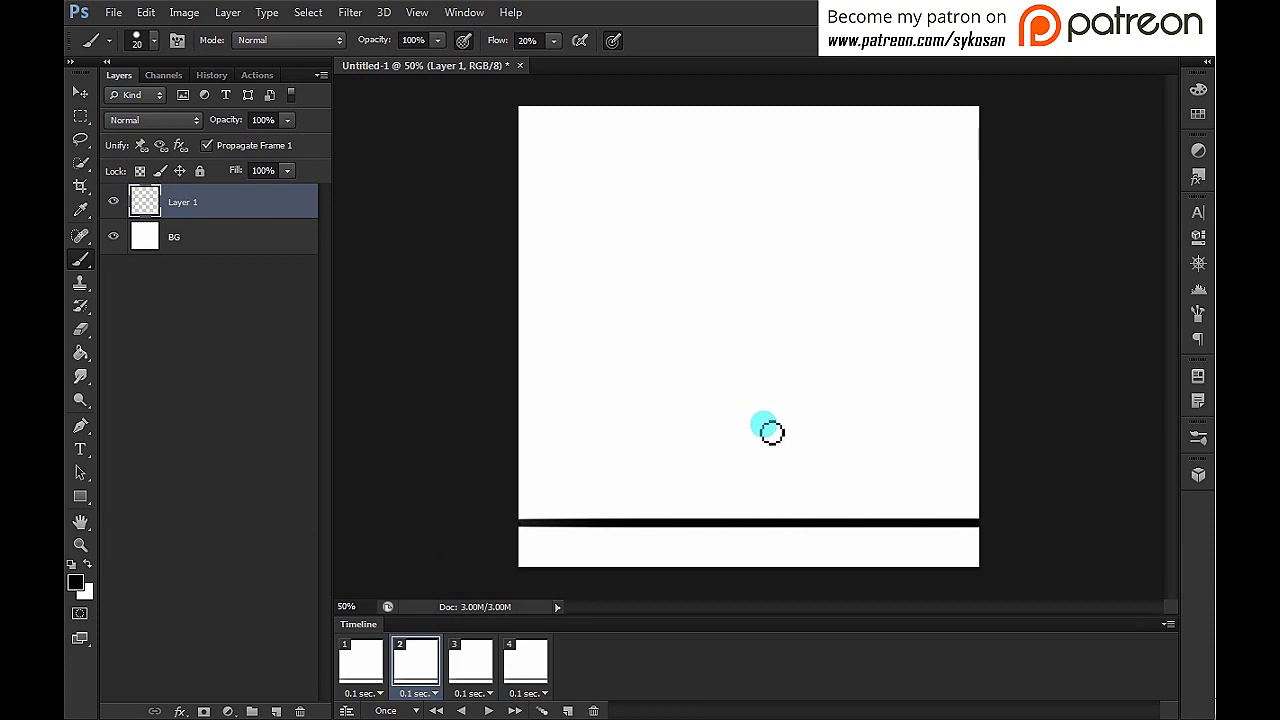
pyautogui.moveTo(776, 414); pyautogui.dragTo(689, 429)
pyautogui.moveTo(677, 510); pyautogui.dragTo(772, 412)
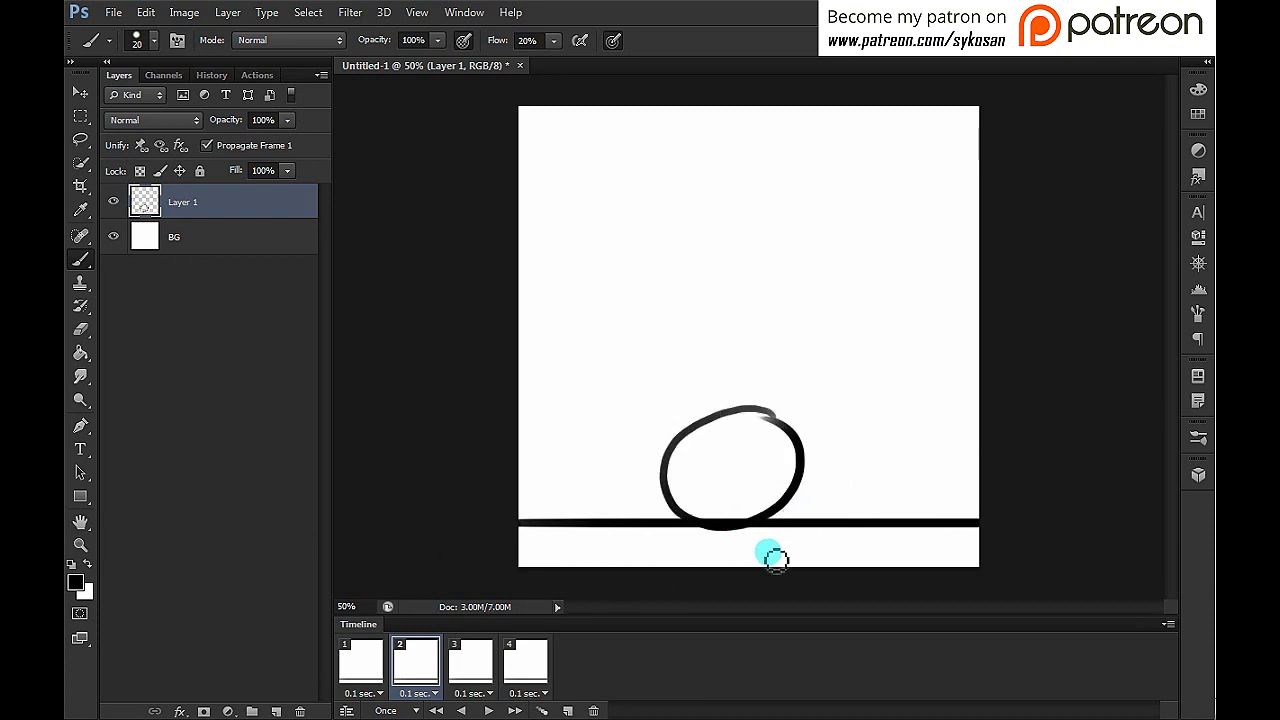
# Step: Check Layer 1's visibility on frames 3 and 1, and return to frame 2
pyautogui.click(466, 660)
pyautogui.click(437, 680)
pyautogui.click(472, 668)
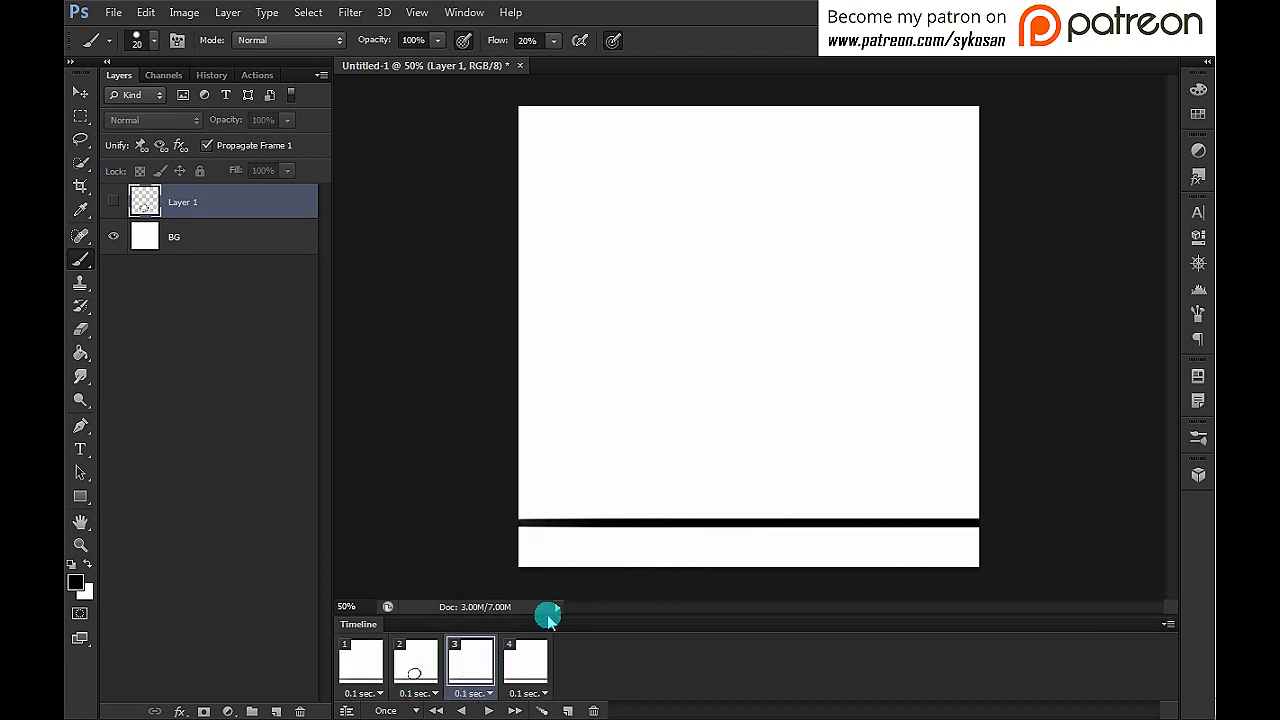
pyautogui.click(362, 662)
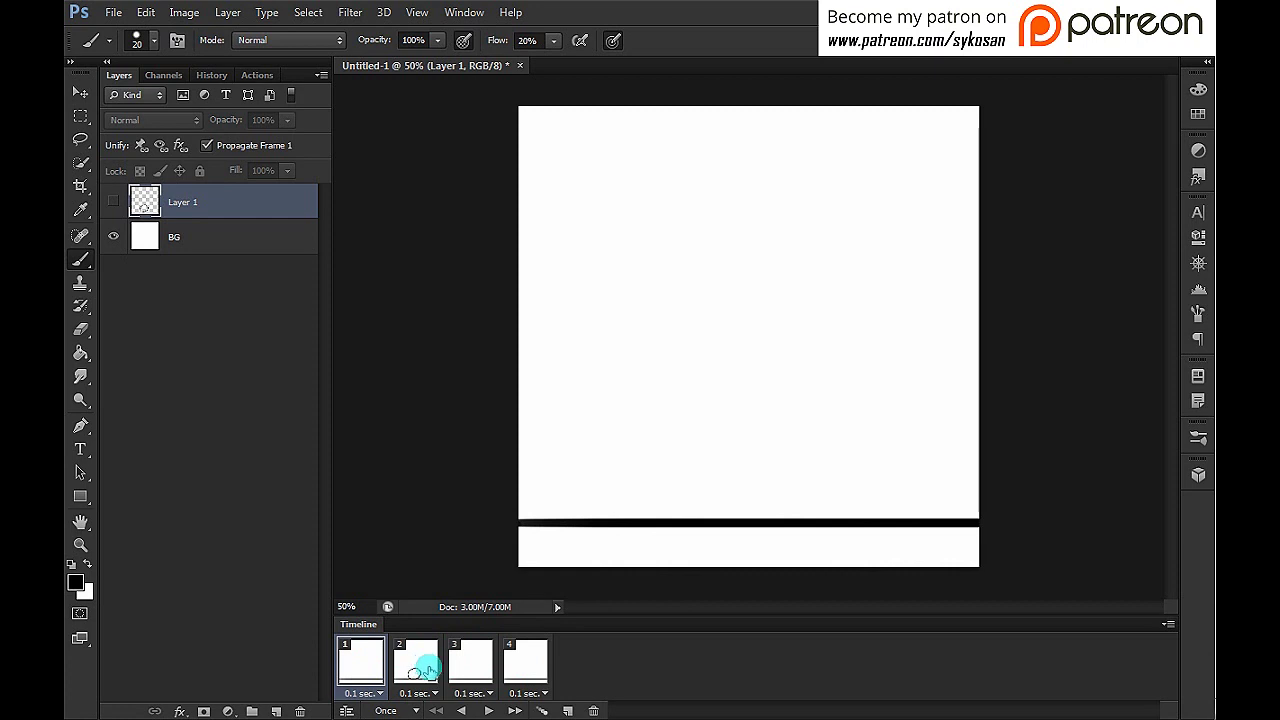
pyautogui.click(422, 672)
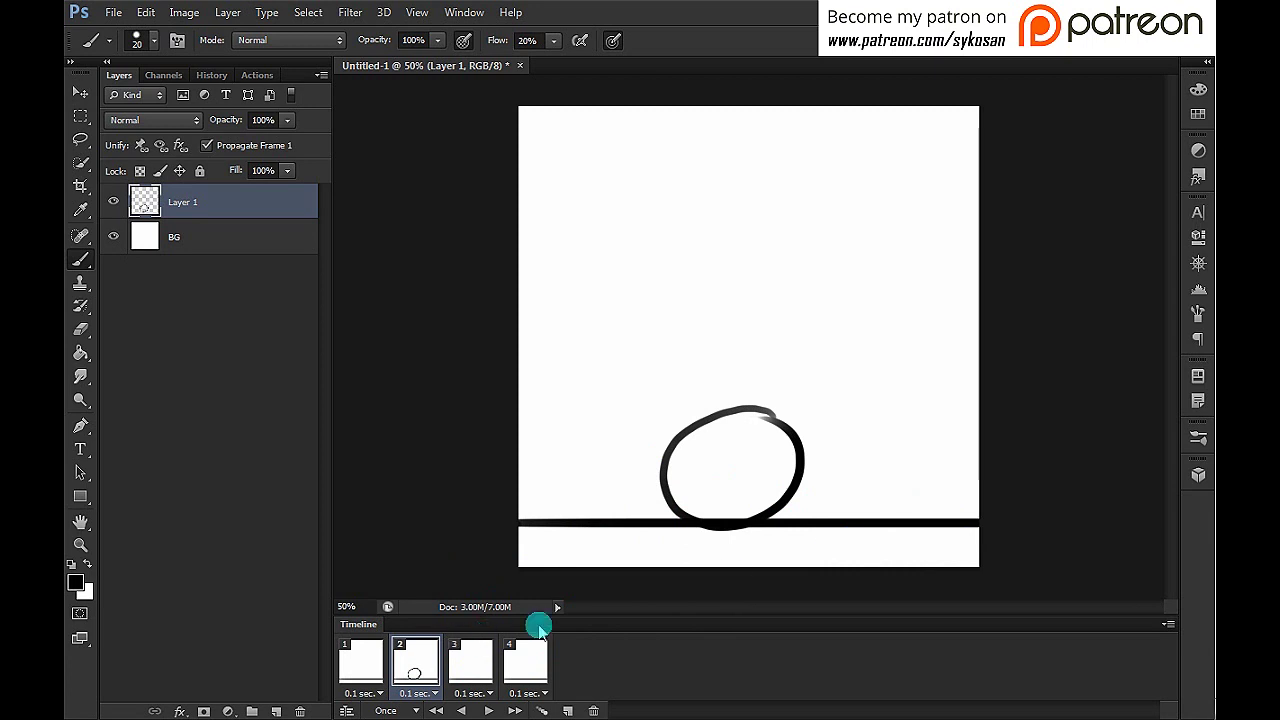
# Step: Enable the timeline option New Layers Visible in All Frames and switch it off again
pyautogui.click(1168, 625)
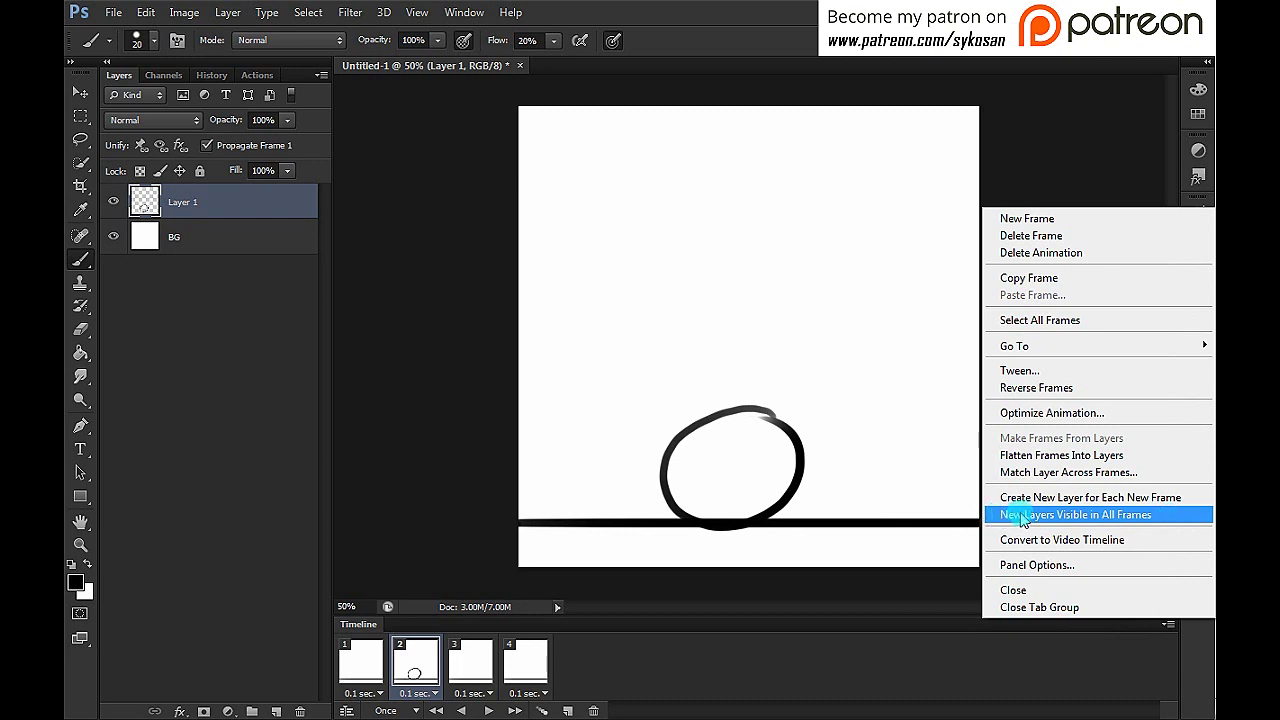
pyautogui.click(1017, 520)
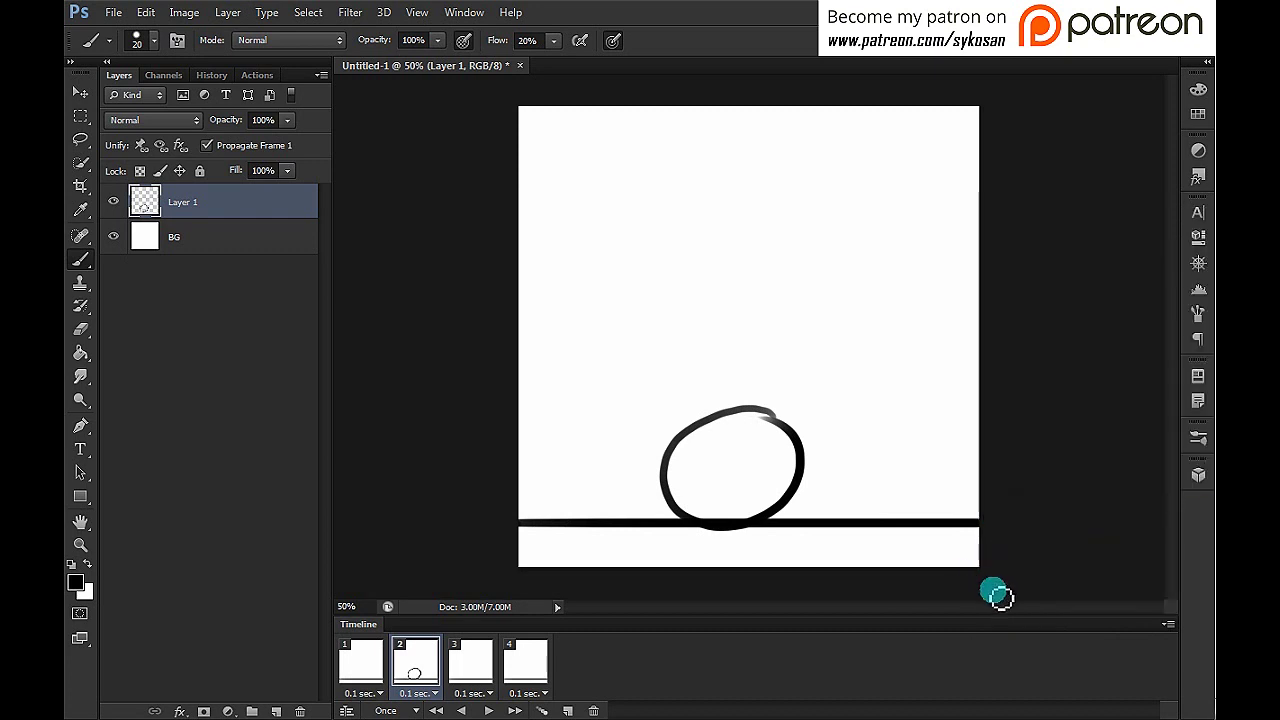
pyautogui.click(1164, 623)
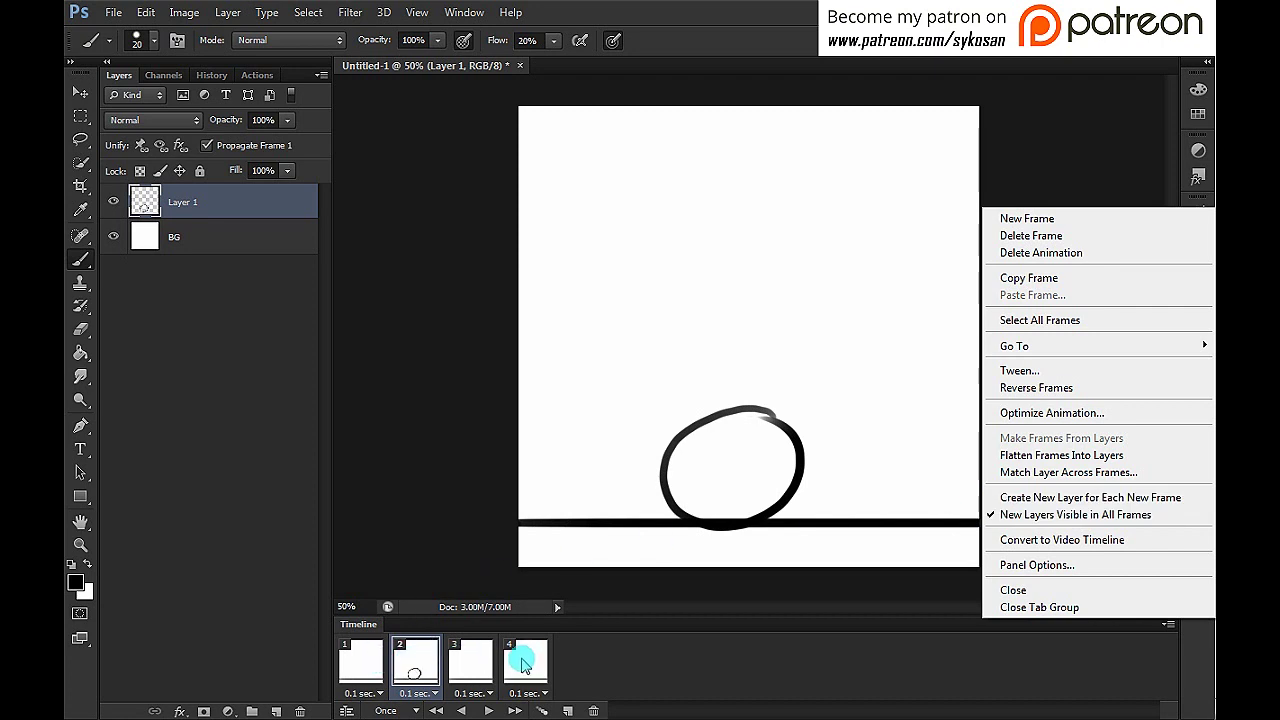
pyautogui.click(1005, 516)
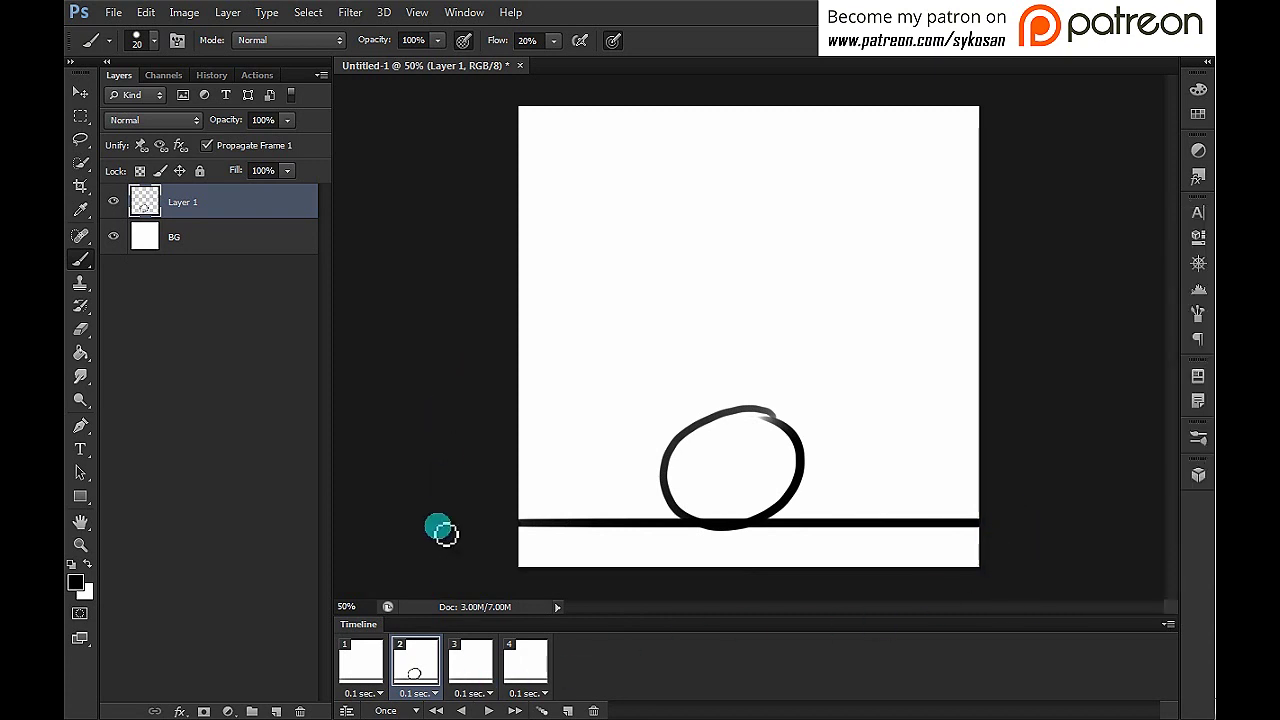
# Step: On frame 3, add a new layer and brush a ball outline in mid-air above the ground line
pyautogui.click(471, 660)
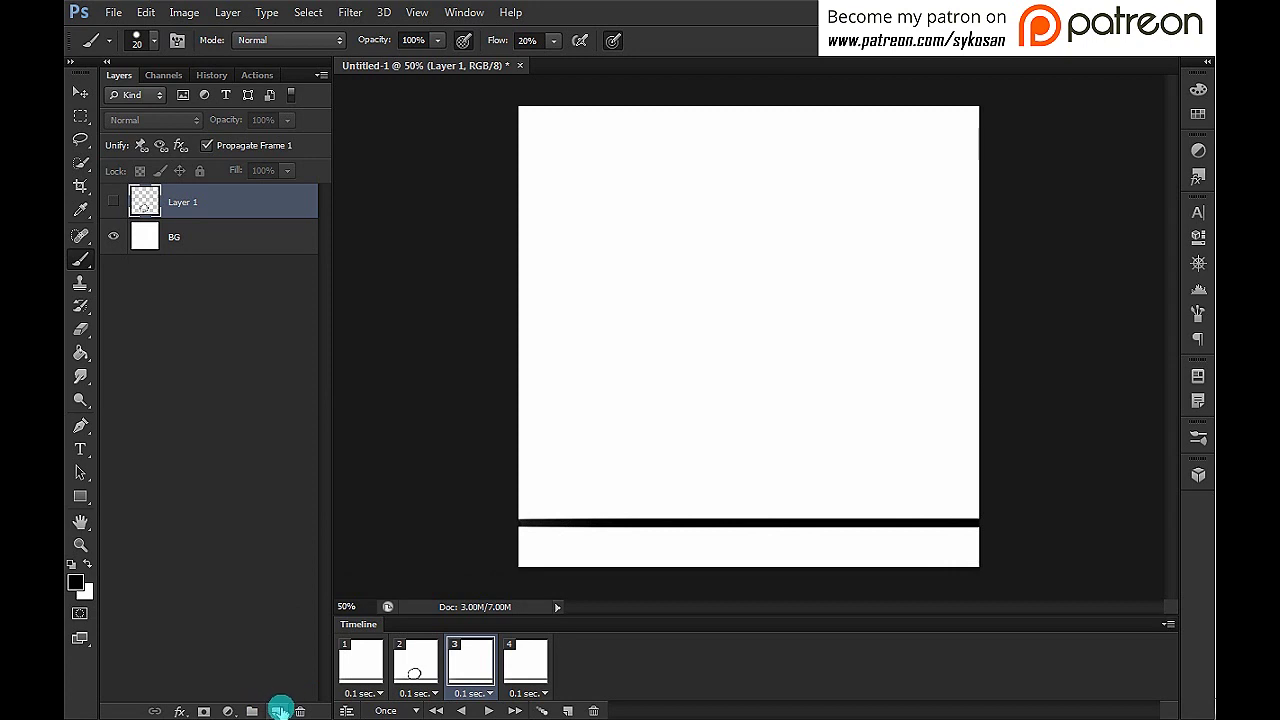
pyautogui.click(276, 709)
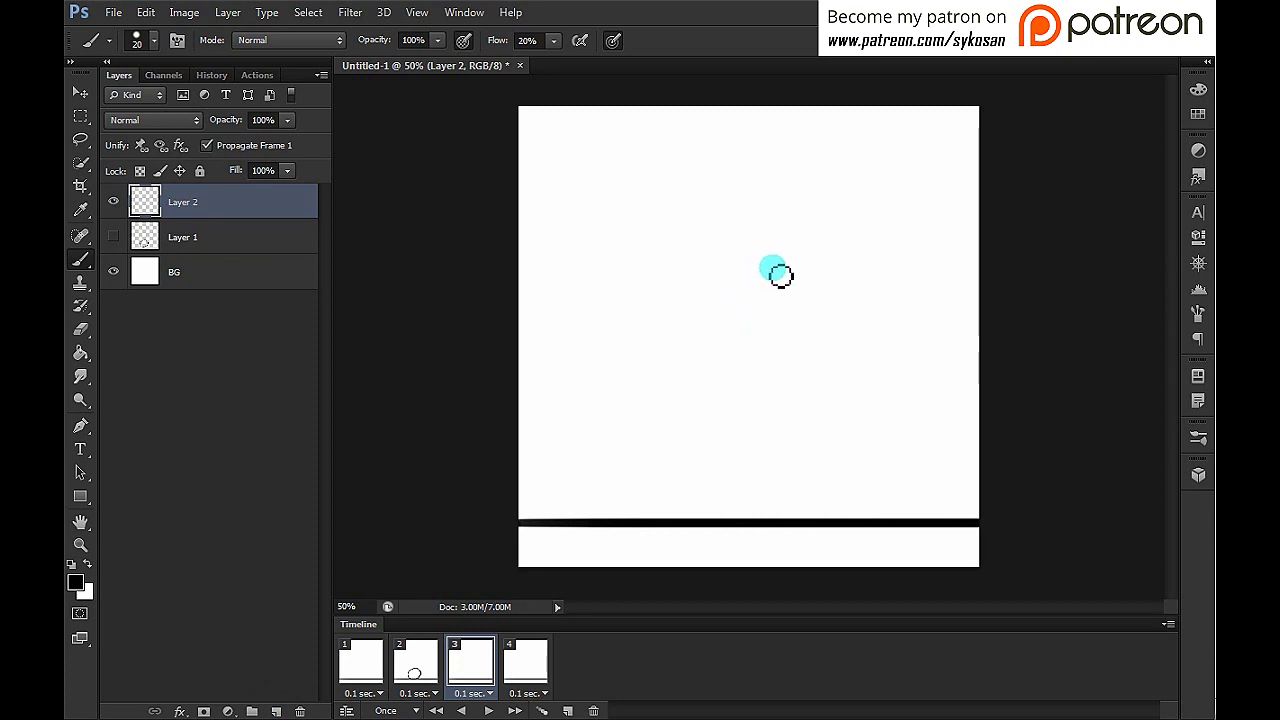
pyautogui.moveTo(787, 263)
pyautogui.mouseDown()
pyautogui.moveTo(795, 361)
pyautogui.moveTo(790, 258)
pyautogui.mouseUp()
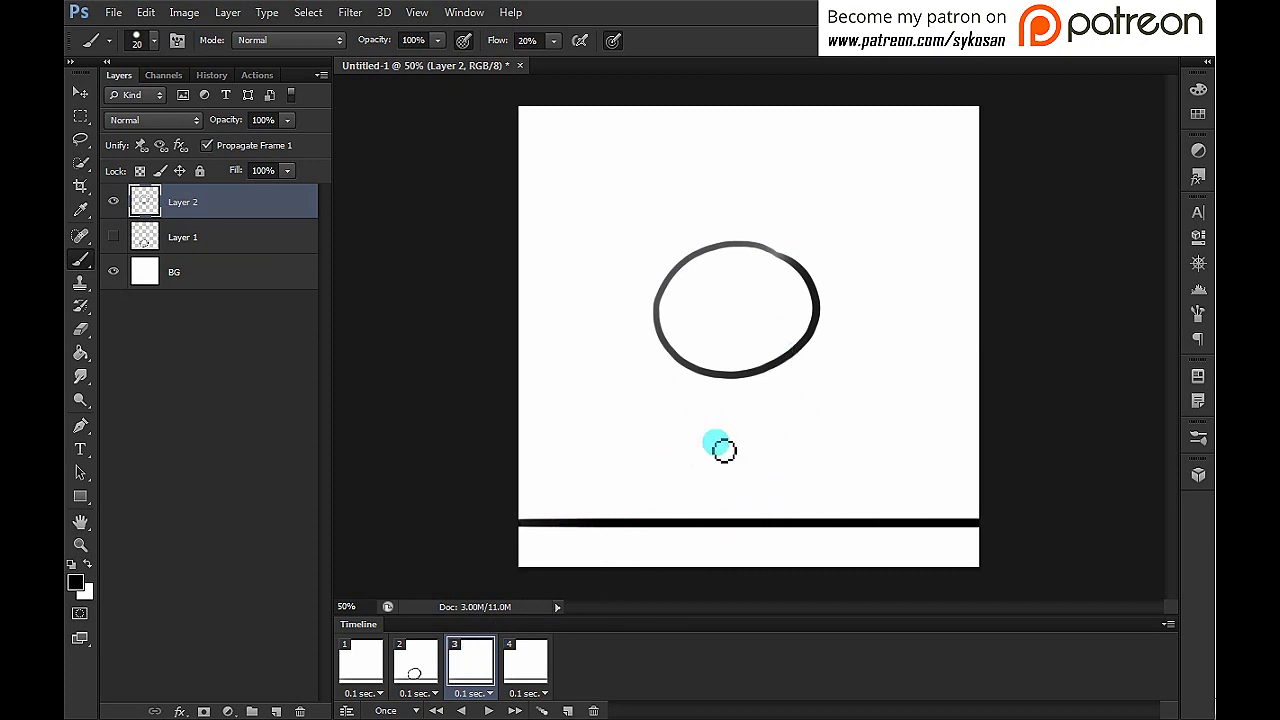
# Step: Show Layer 1 on frame 3 as a size reference and scale the Layer 2 ball down to about 90%
pyautogui.click(112, 241)
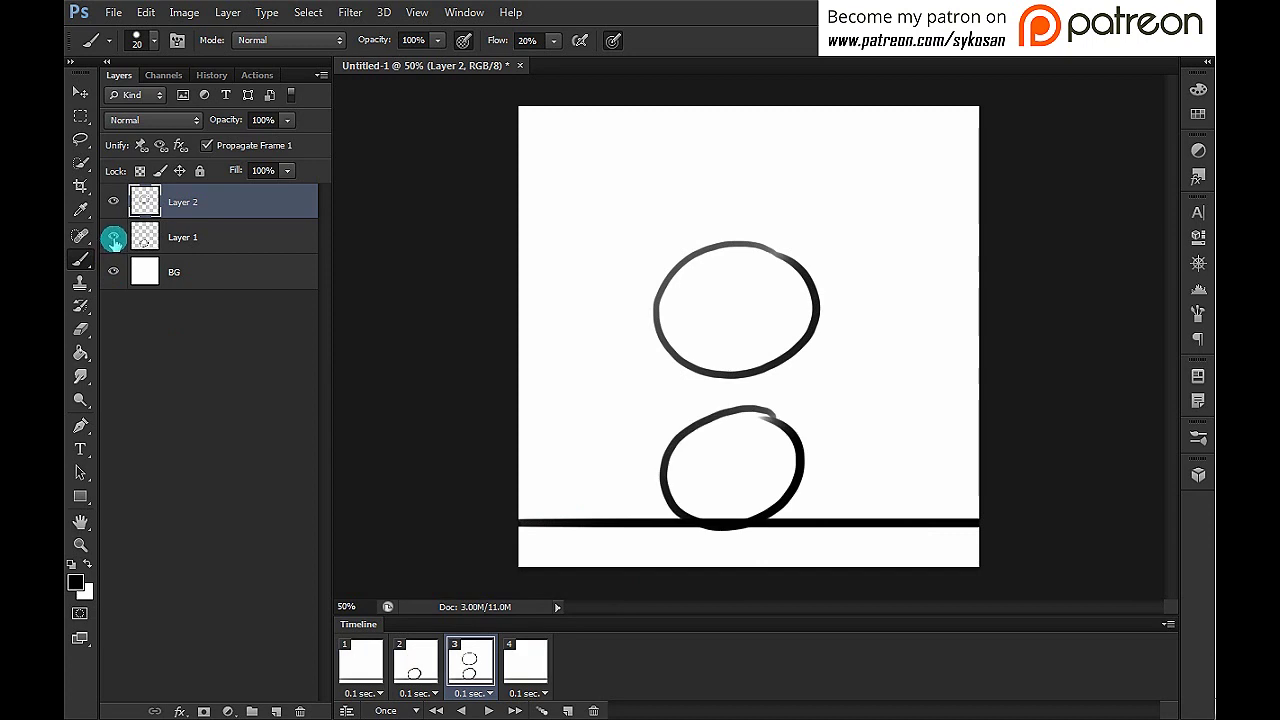
pyautogui.click(113, 237)
pyautogui.click(113, 237)
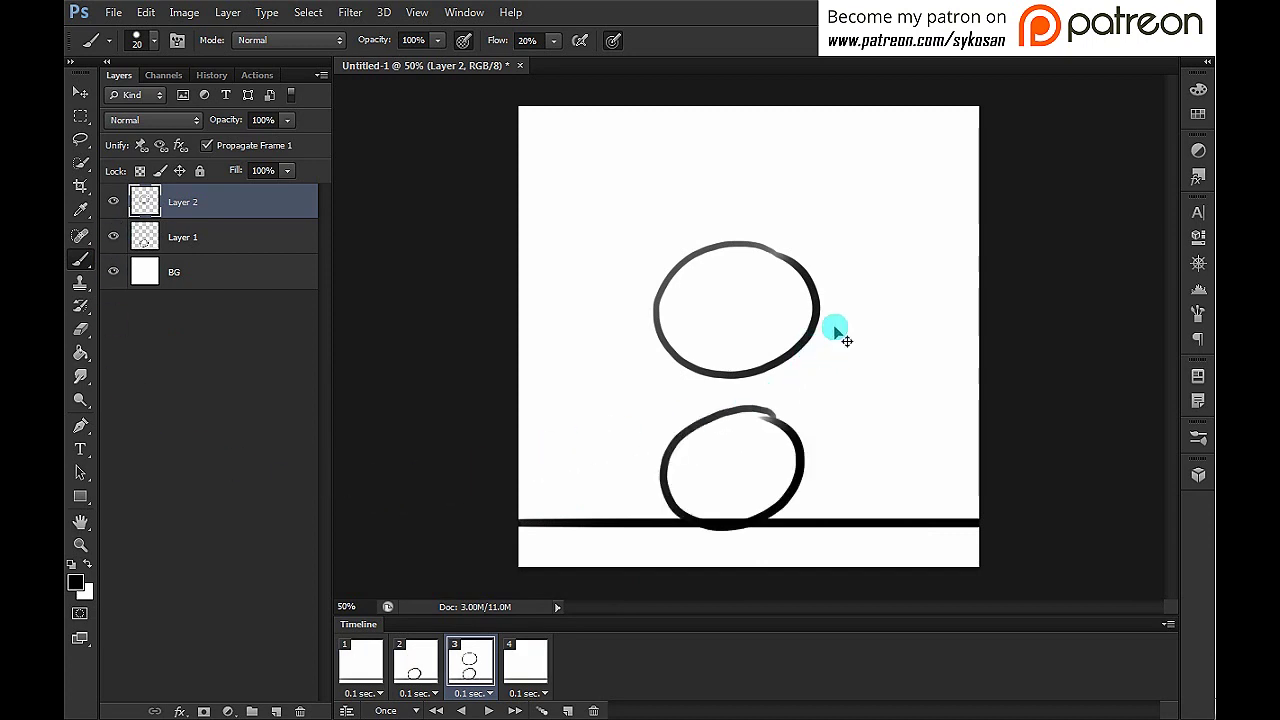
pyautogui.hotkey('ctrl', 't')
pyautogui.moveTo(825, 380); pyautogui.dragTo(806, 368)
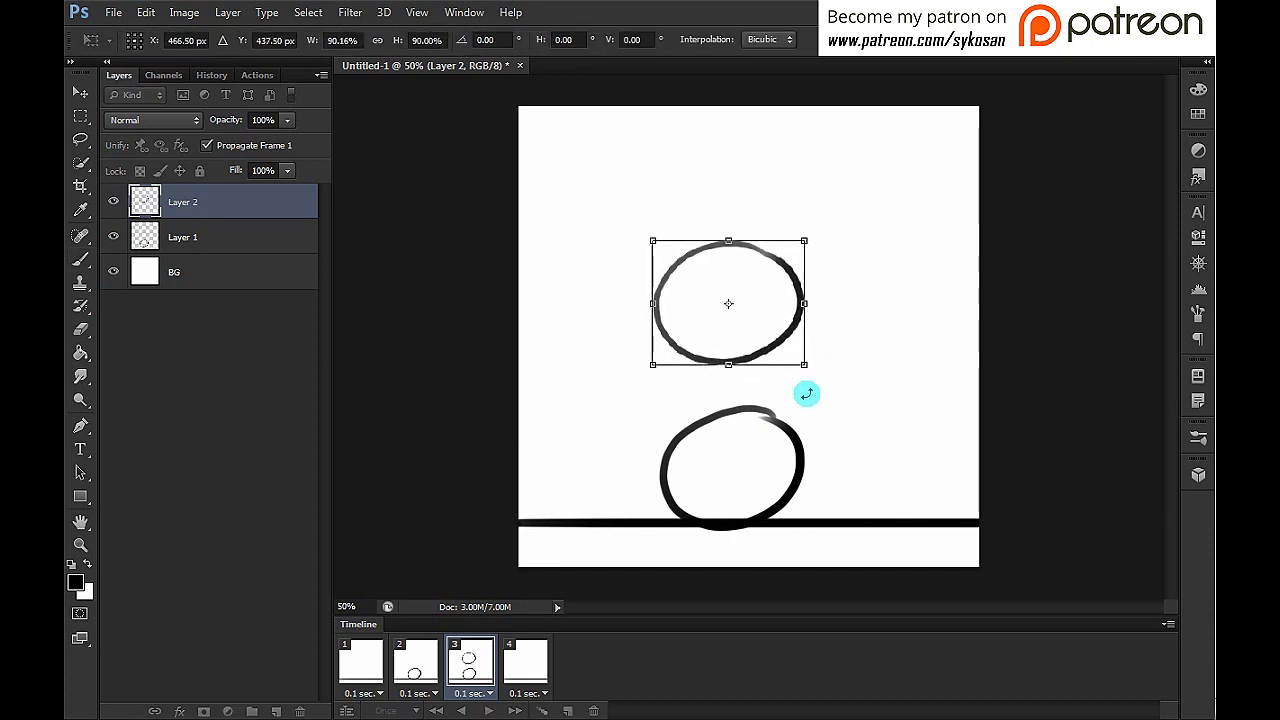
pyautogui.press('Return')
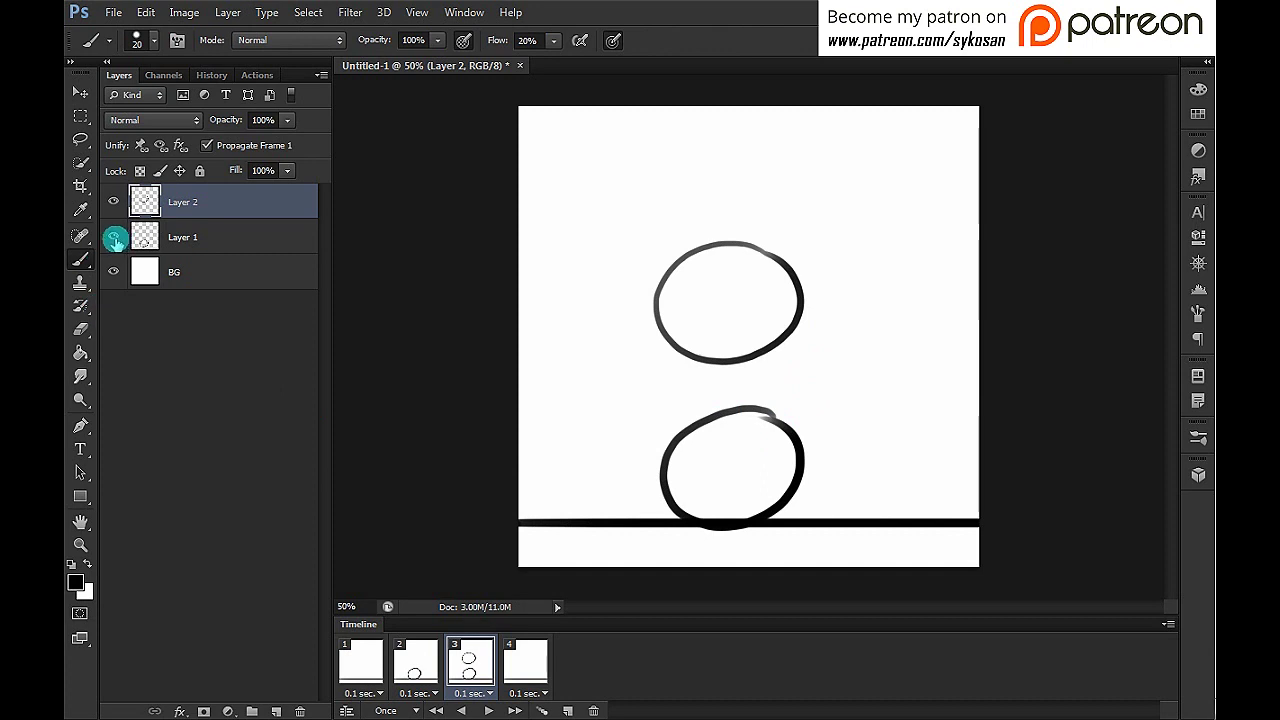
# Step: Alternate repeatedly between frames 2 and 3 to preview the ball's motion
pyautogui.click(405, 675)
pyautogui.click(478, 660)
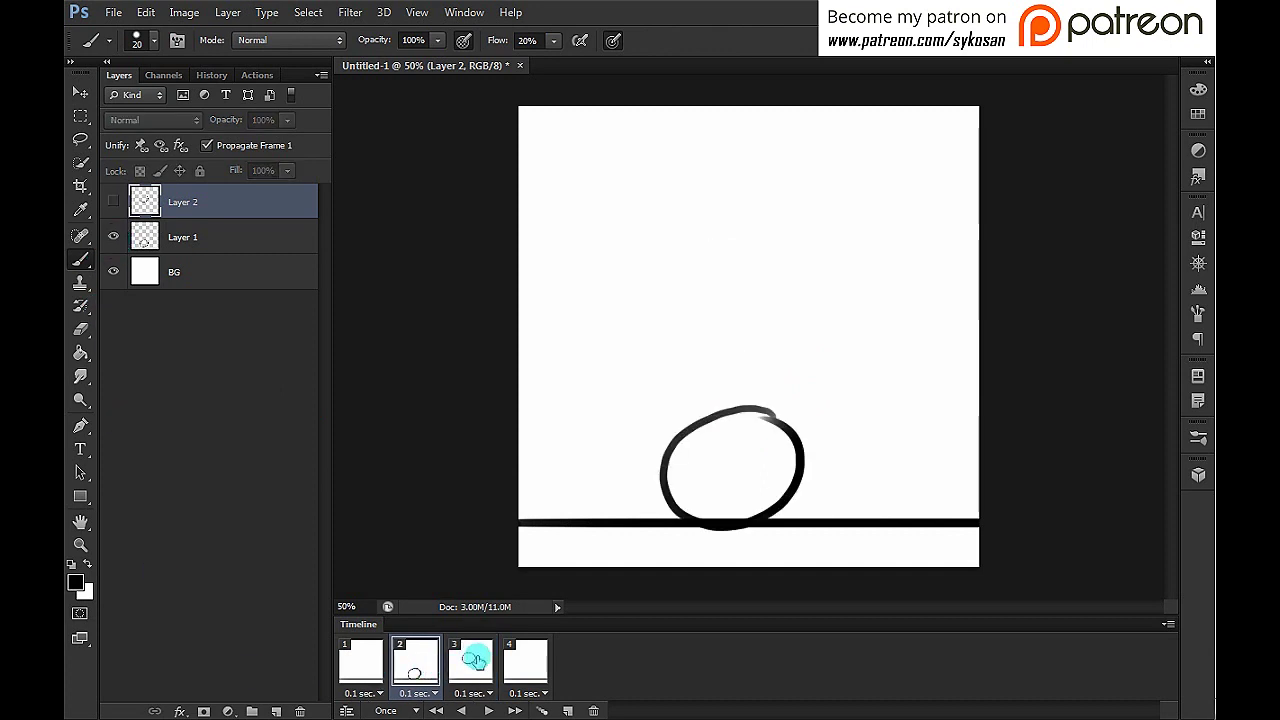
pyautogui.click(418, 672)
pyautogui.click(468, 665)
pyautogui.click(418, 672)
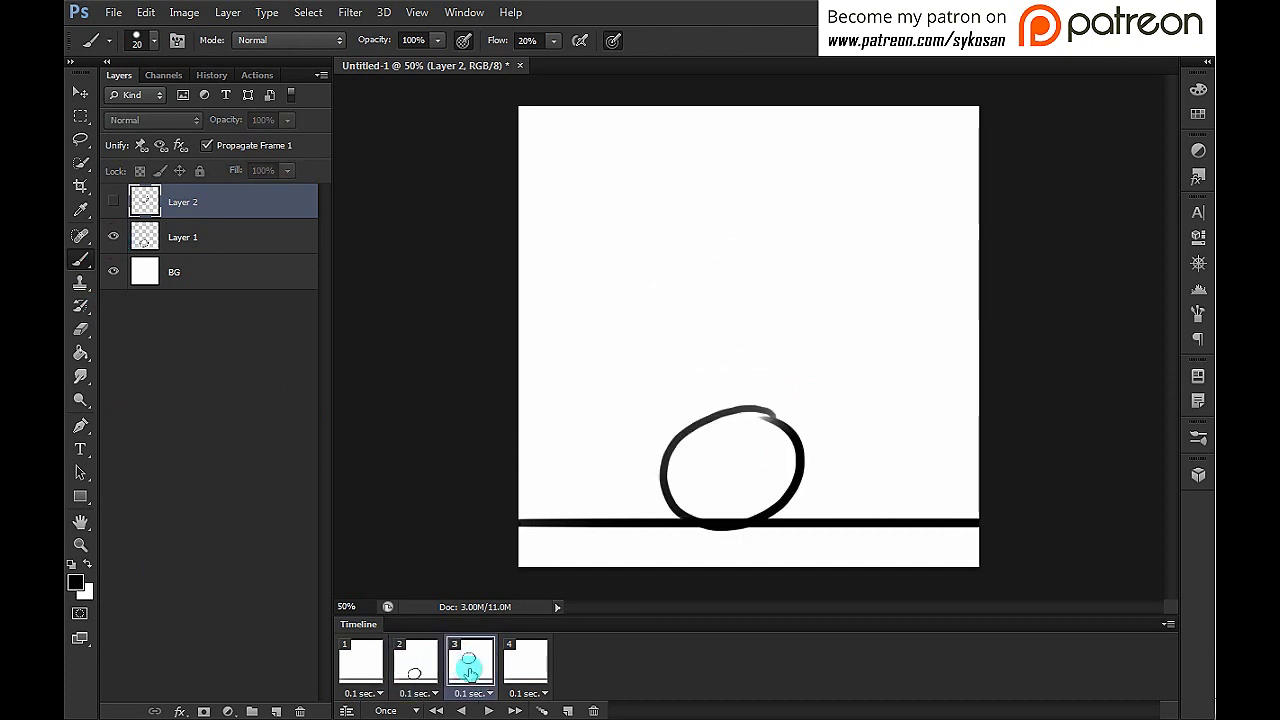
pyautogui.click(468, 665)
pyautogui.click(420, 678)
pyautogui.click(462, 662)
pyautogui.click(415, 668)
pyautogui.click(480, 658)
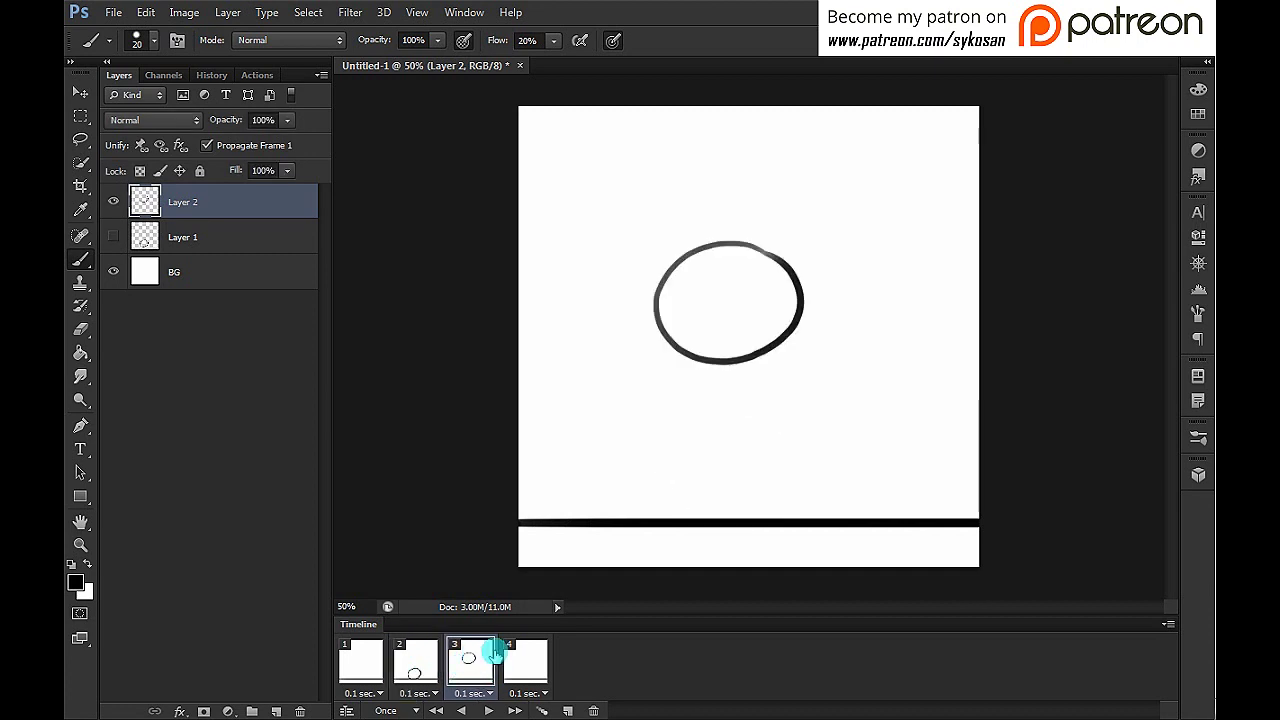
# Step: On frame 4, add a new layer and brush a ball outline slightly above the Layer 2 ball, showing Layer 2 only as a temporary reference
pyautogui.click(530, 663)
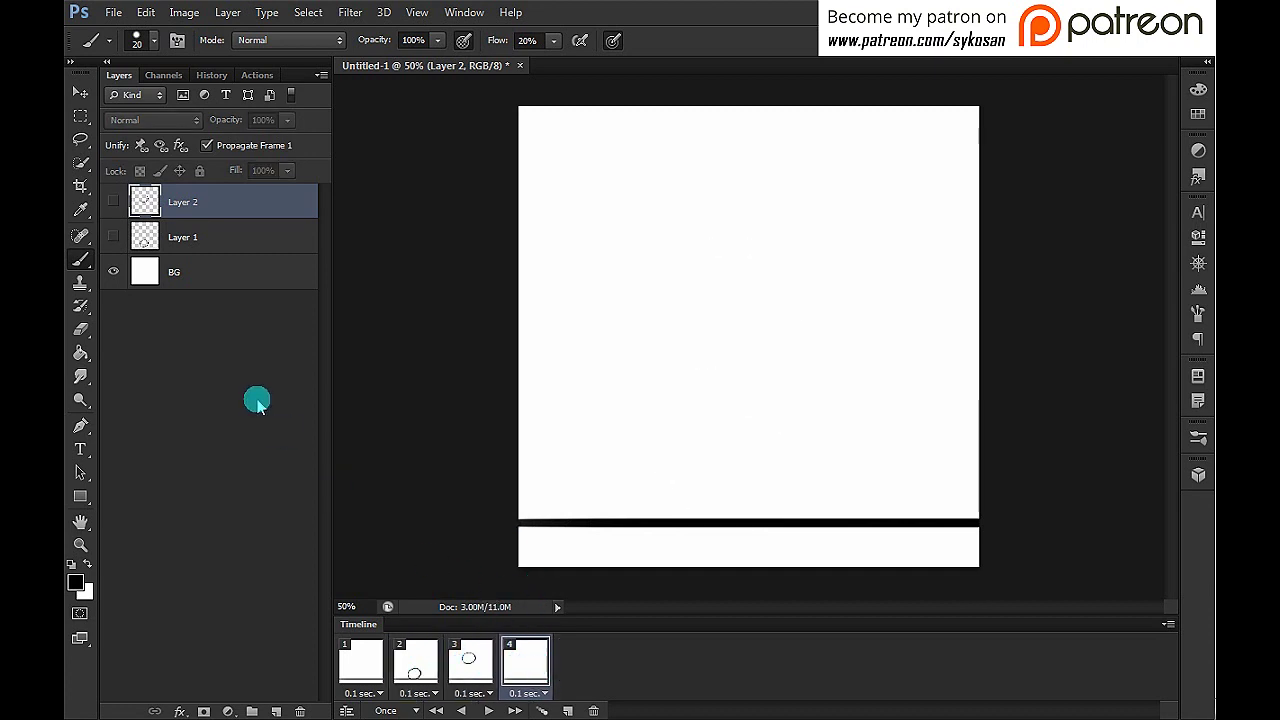
pyautogui.click(277, 709)
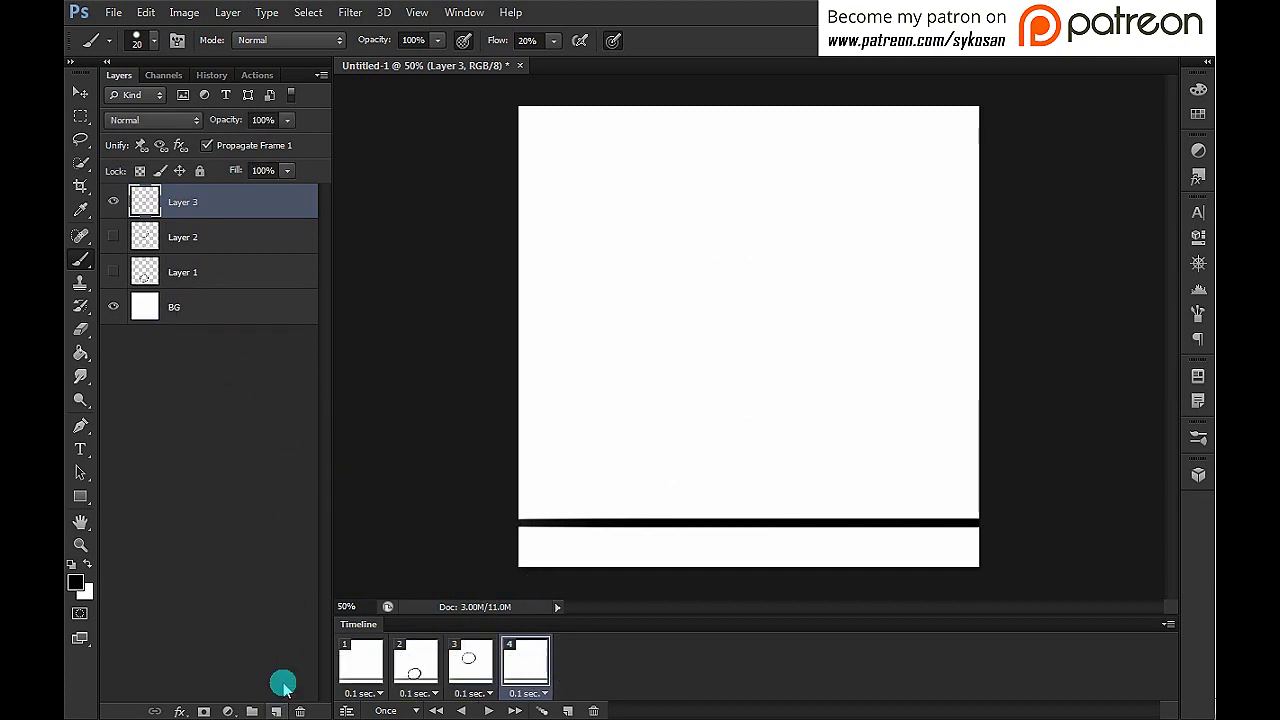
pyautogui.click(113, 237)
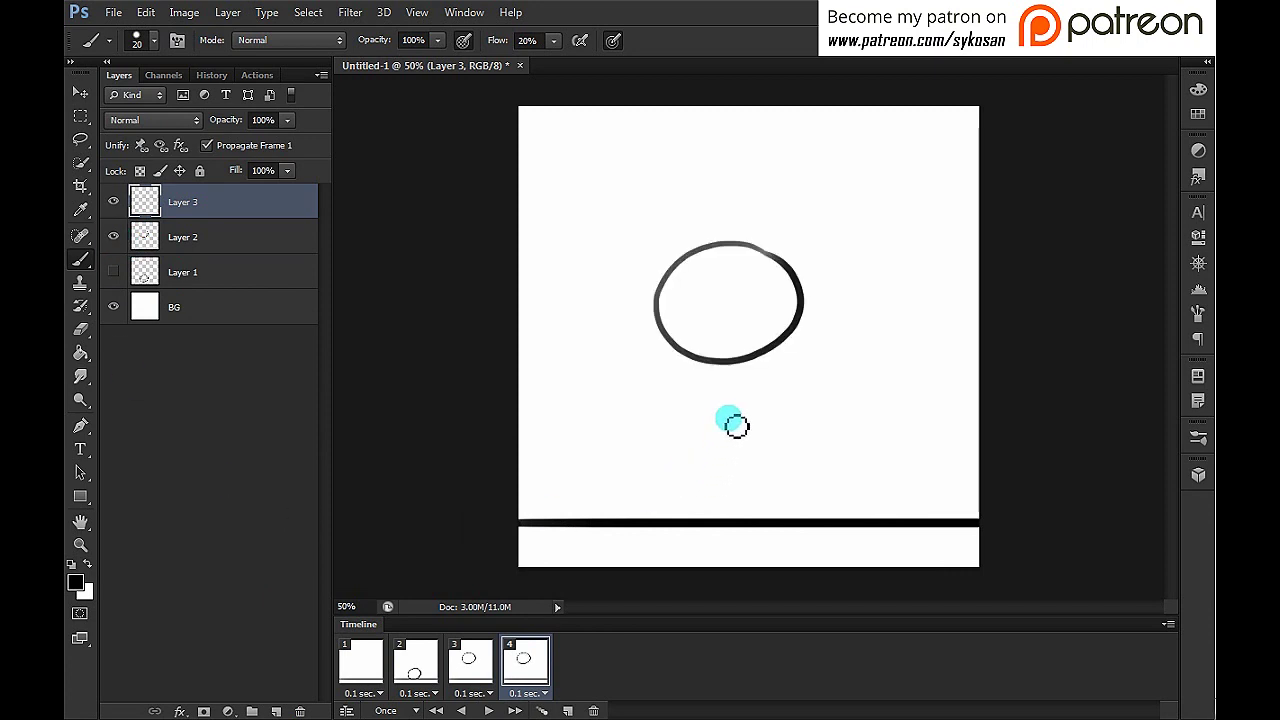
pyautogui.moveTo(768, 213)
pyautogui.mouseDown()
pyautogui.moveTo(654, 289)
pyautogui.moveTo(745, 194)
pyautogui.mouseUp()
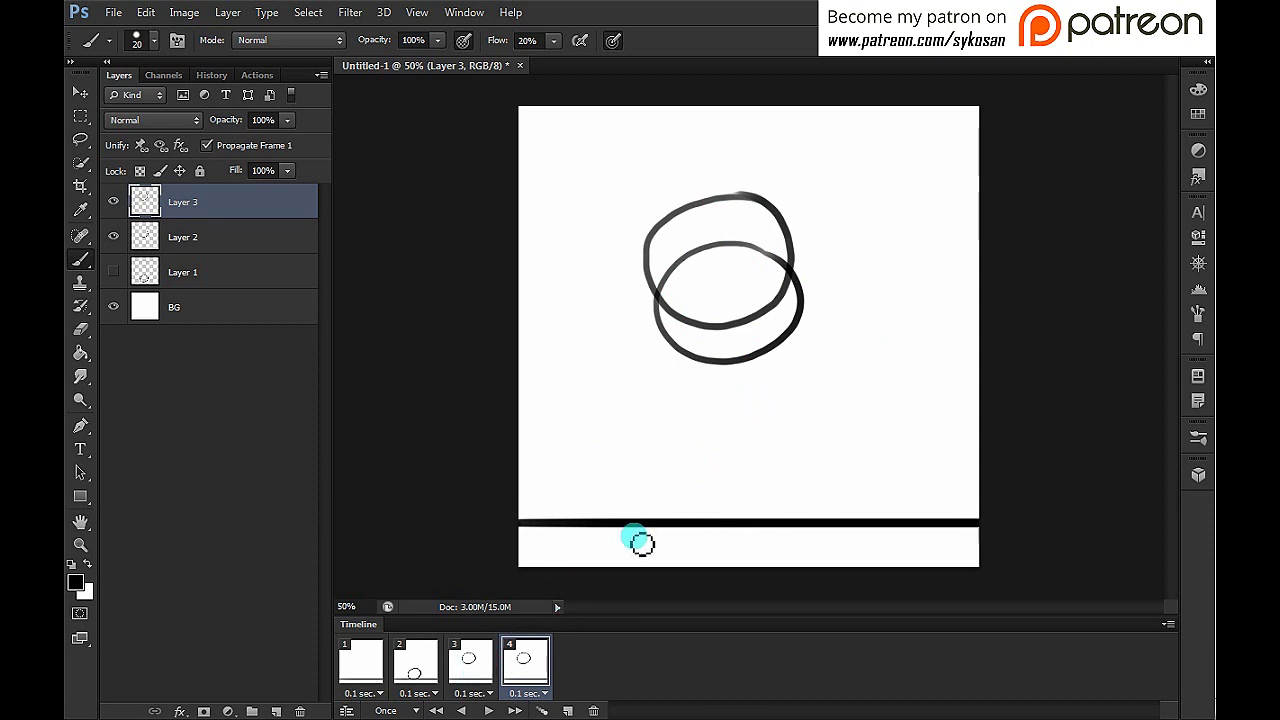
pyautogui.click(131, 255)
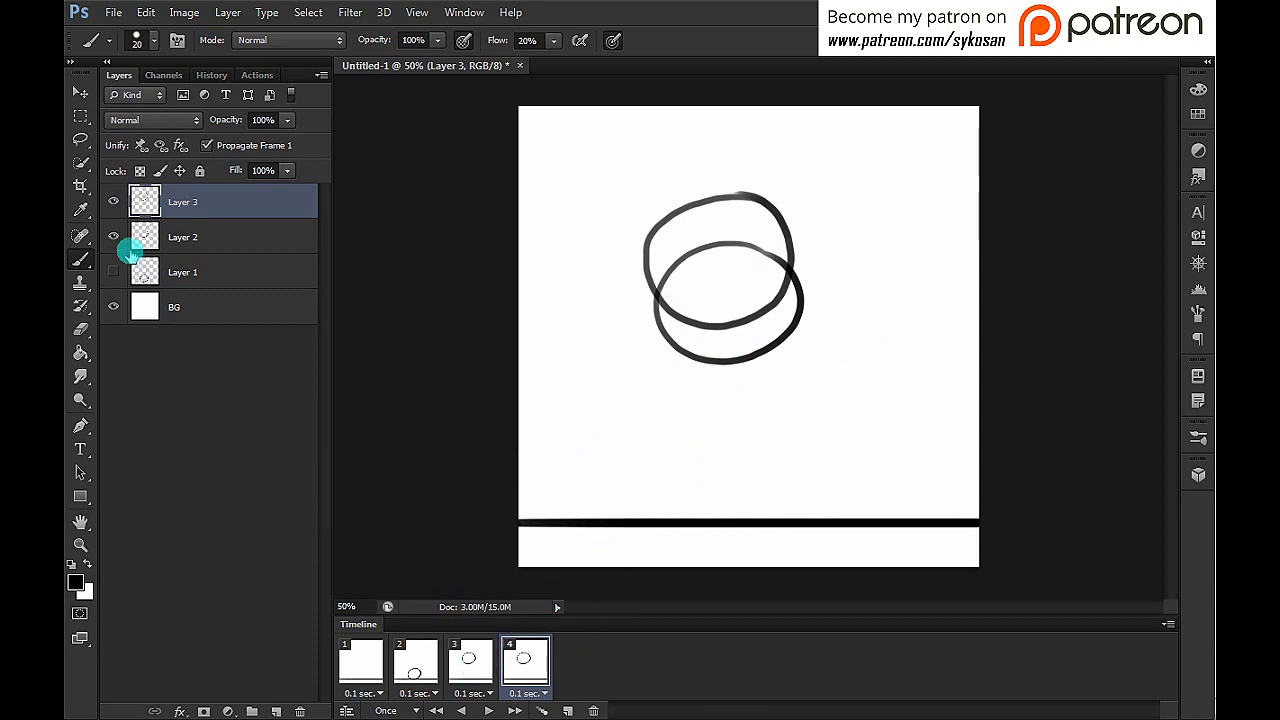
# Step: Flip between frames 2, 3 and 4 to preview the rising ball, ending on frame 4
pyautogui.click(500, 654)
pyautogui.click(457, 660)
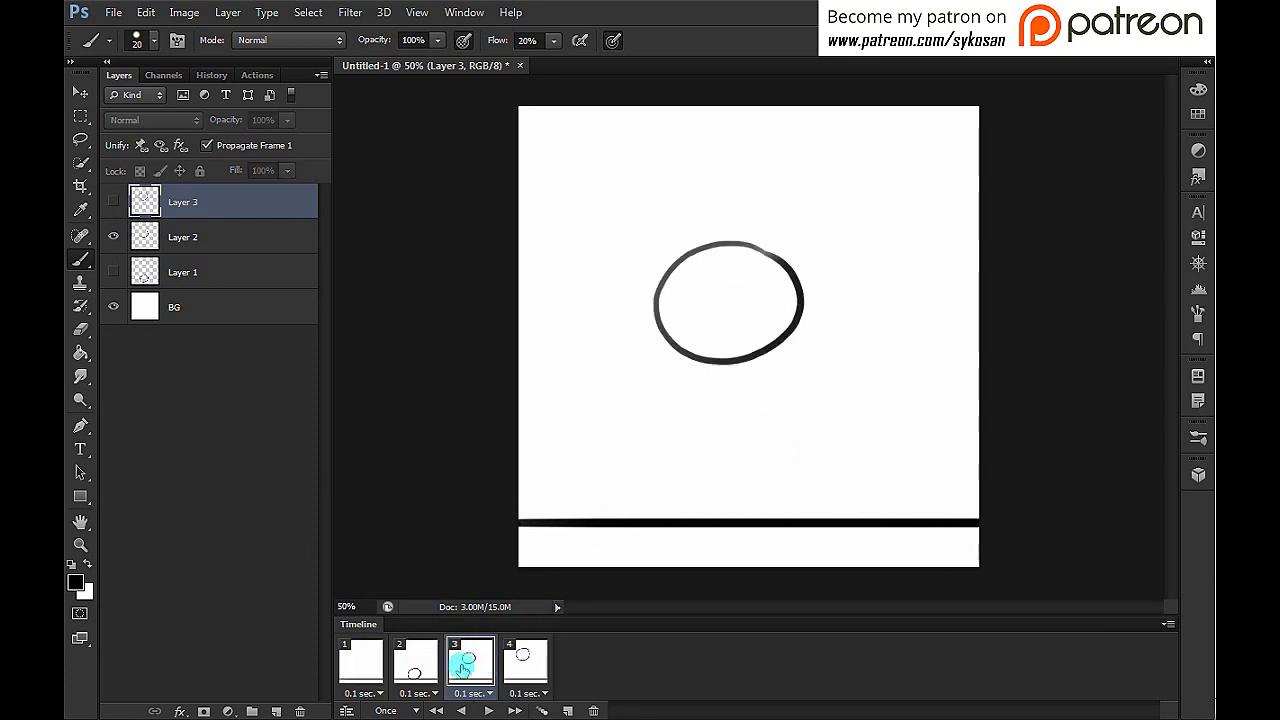
pyautogui.click(428, 672)
pyautogui.click(471, 657)
pyautogui.click(523, 657)
pyautogui.click(471, 657)
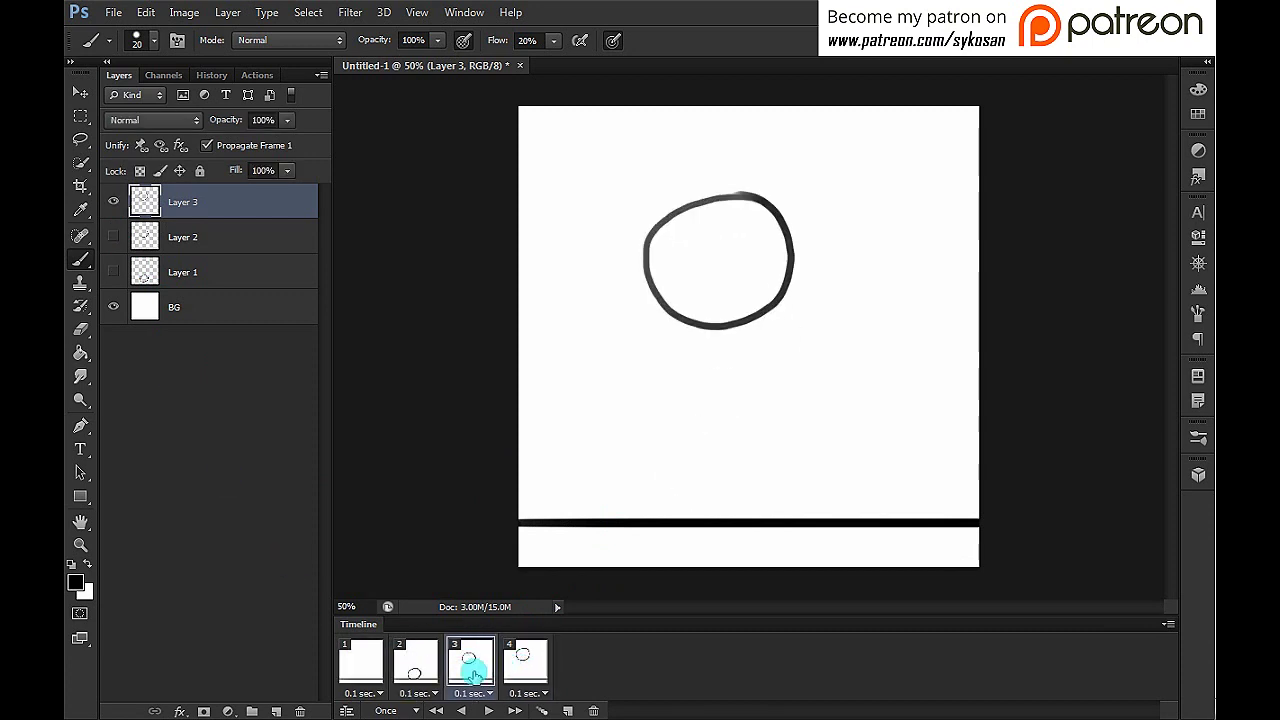
pyautogui.click(440, 667)
pyautogui.click(488, 658)
pyautogui.click(522, 655)
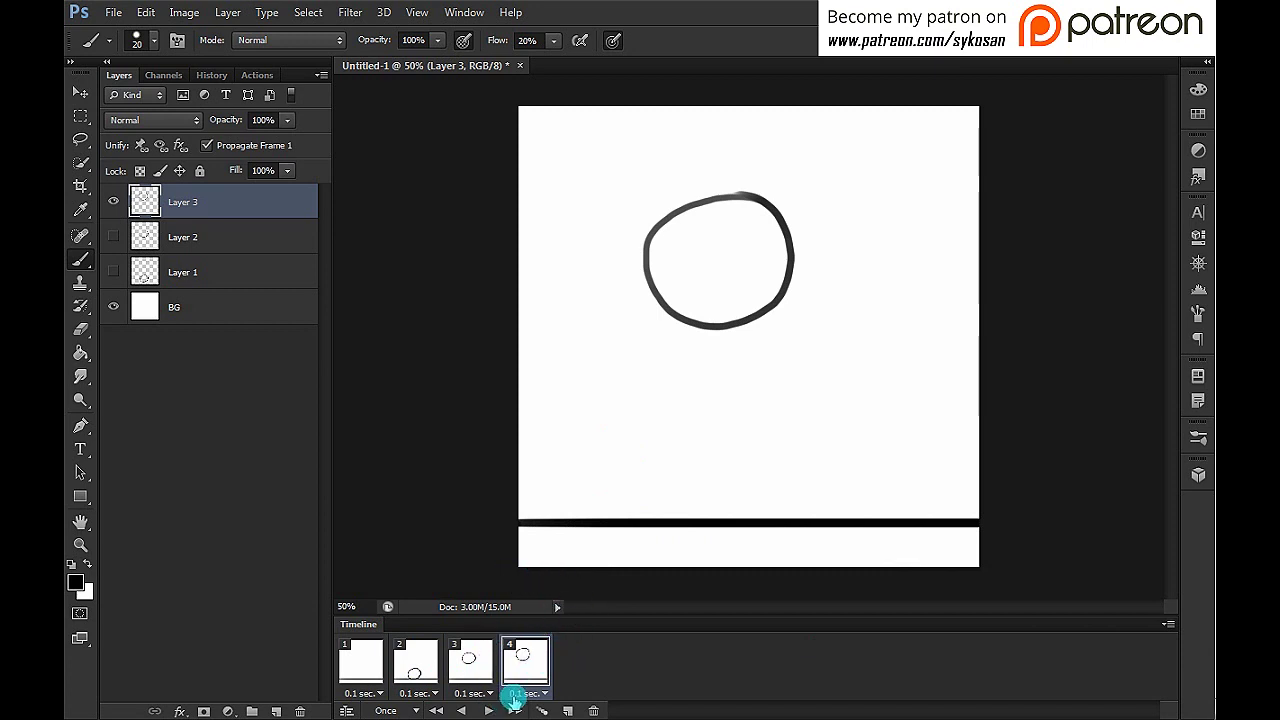
# Step: Add a fifth frame after frame 4 and compare it with the ball drawing on frame 3
pyautogui.click(567, 710)
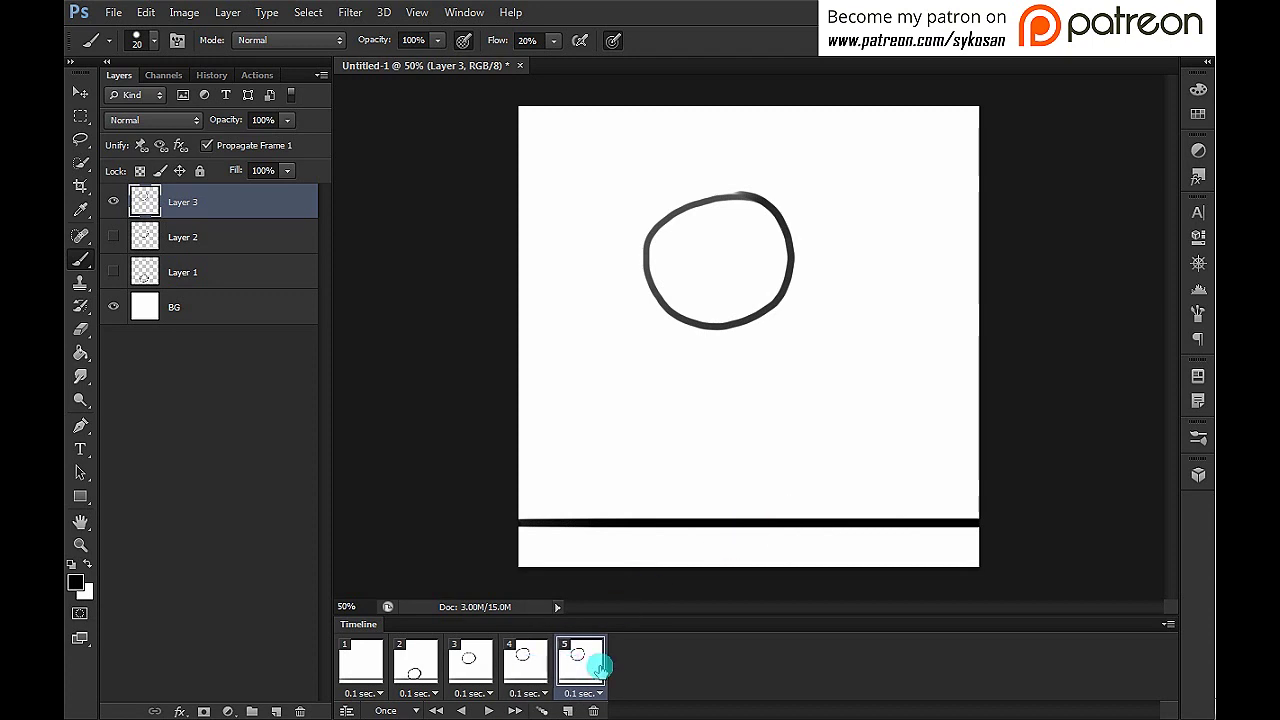
pyautogui.click(816, 311)
pyautogui.click(470, 668)
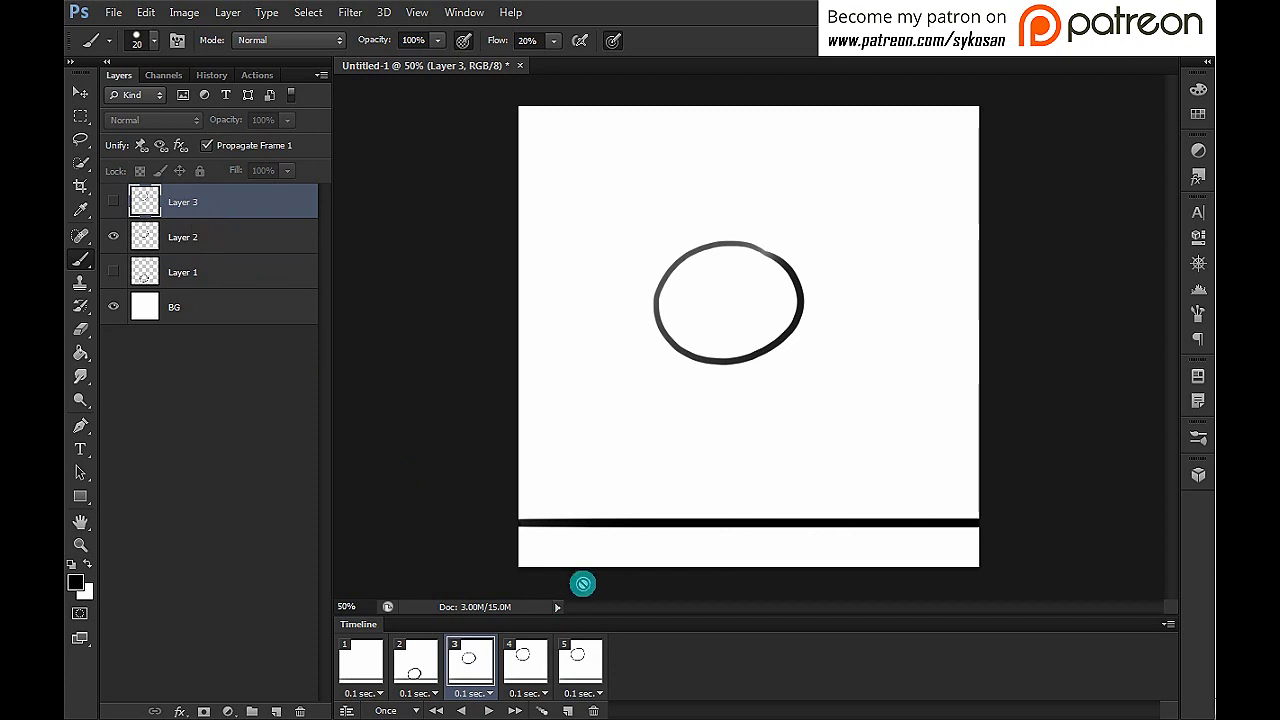
pyautogui.click(582, 665)
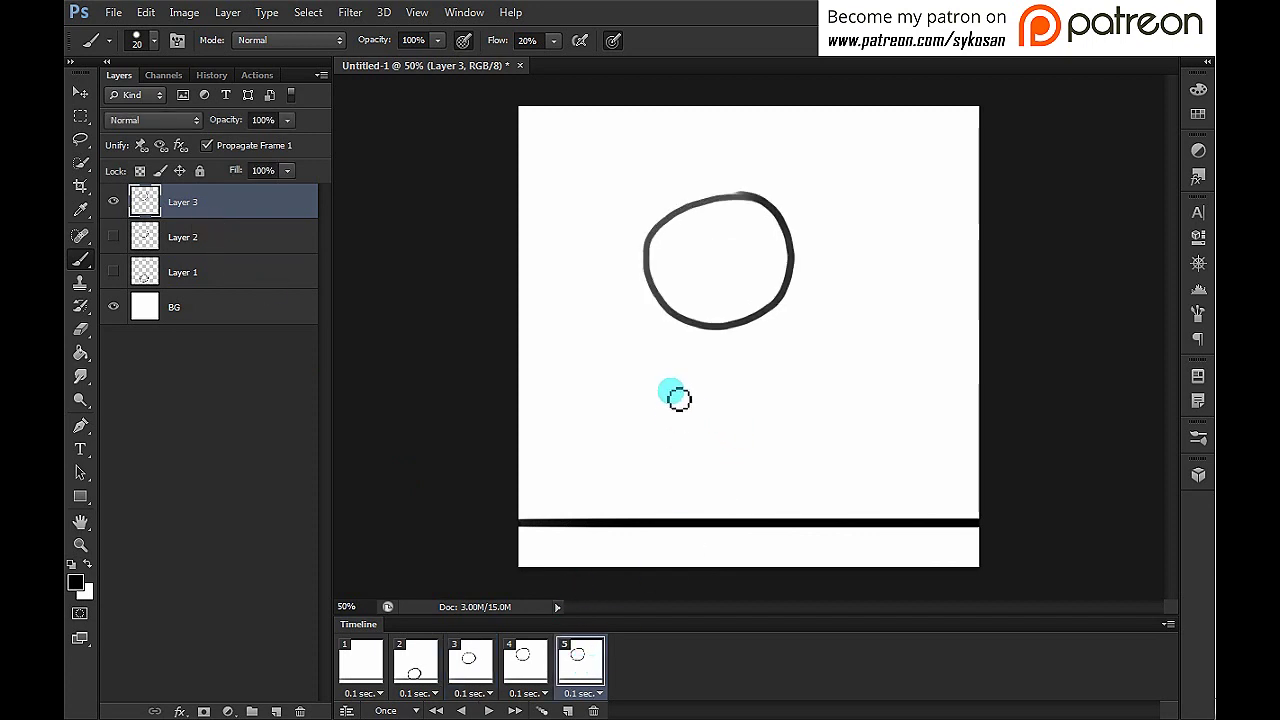
# Step: On frame 5, hide Layer 3 and show Layer 2 to reuse frame 3's ball, and check it against frame 4
pyautogui.click(113, 203)
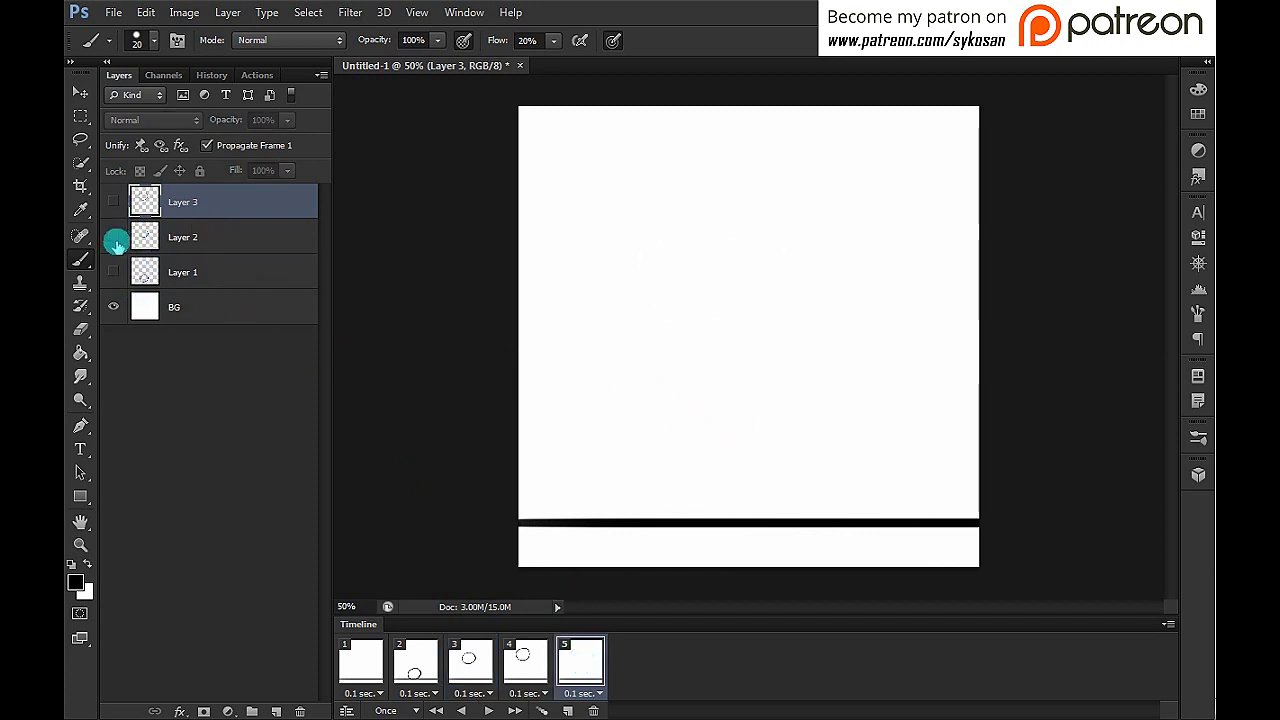
pyautogui.click(113, 236)
pyautogui.click(149, 237)
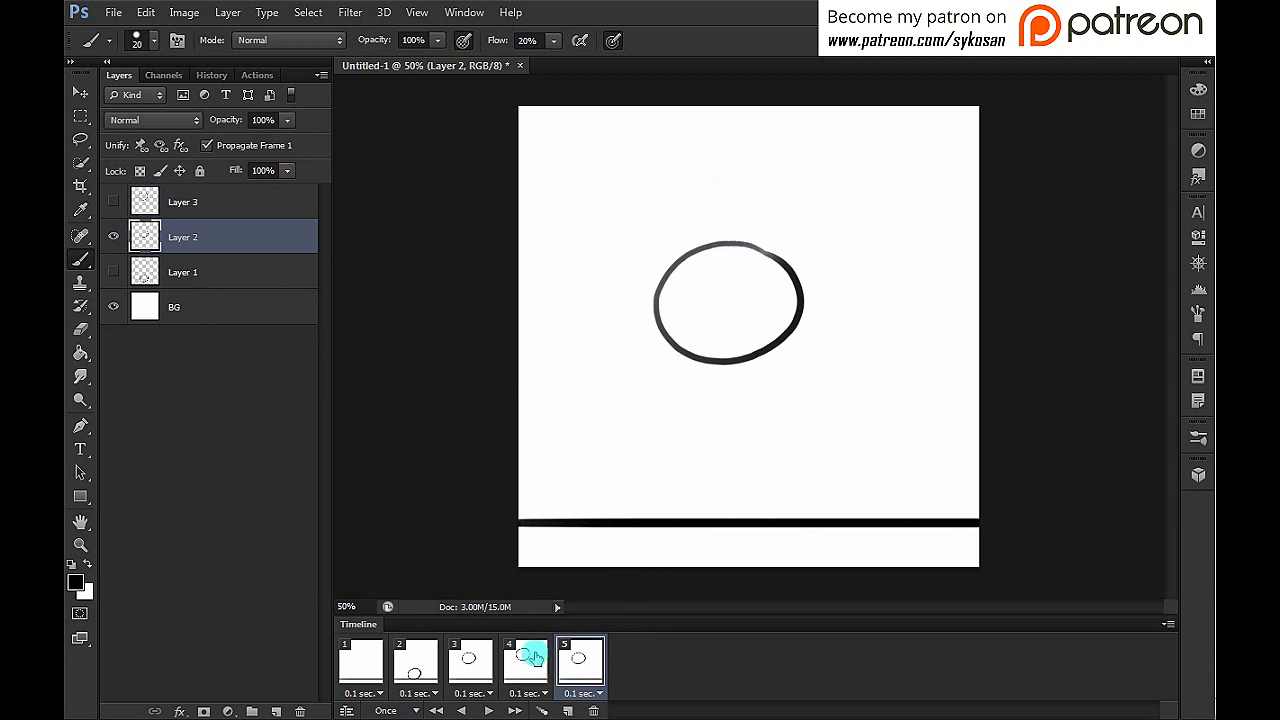
pyautogui.click(540, 658)
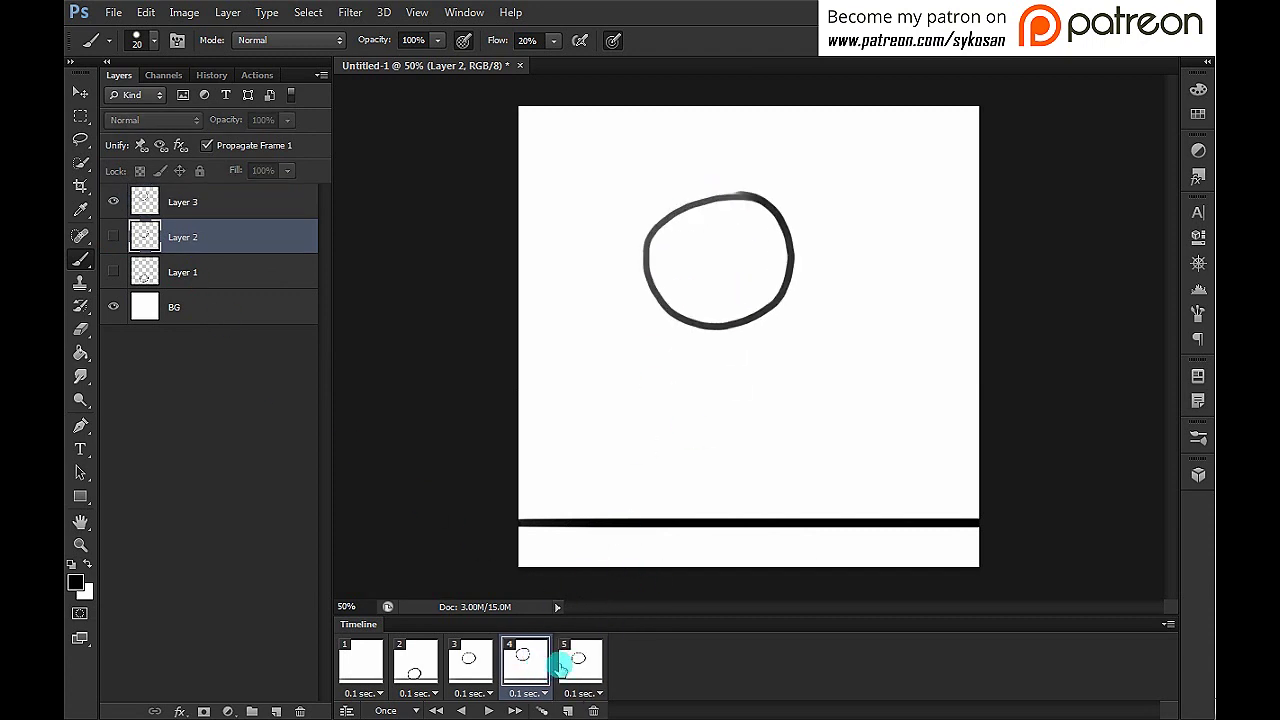
# Step: Duplicate frame 2, which shows the ball on the ground, and move the copy to the end as frame 6
pyautogui.click(582, 658)
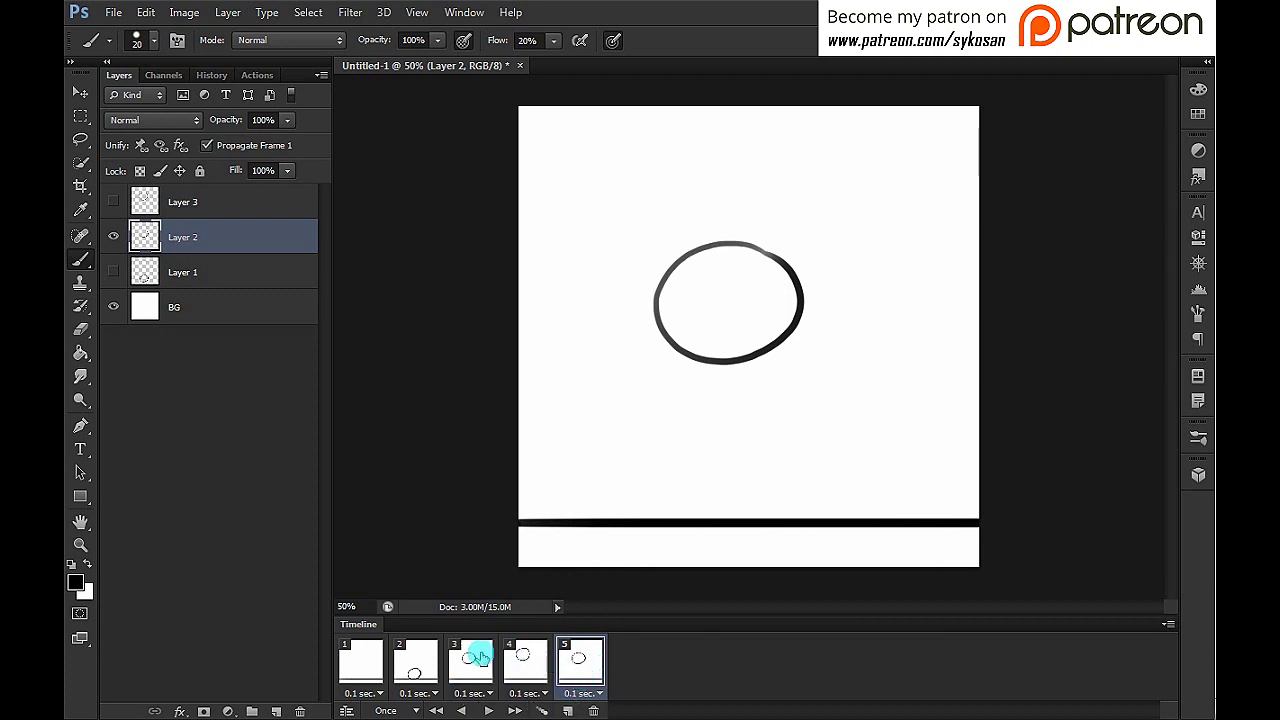
pyautogui.click(425, 660)
pyautogui.click(688, 632)
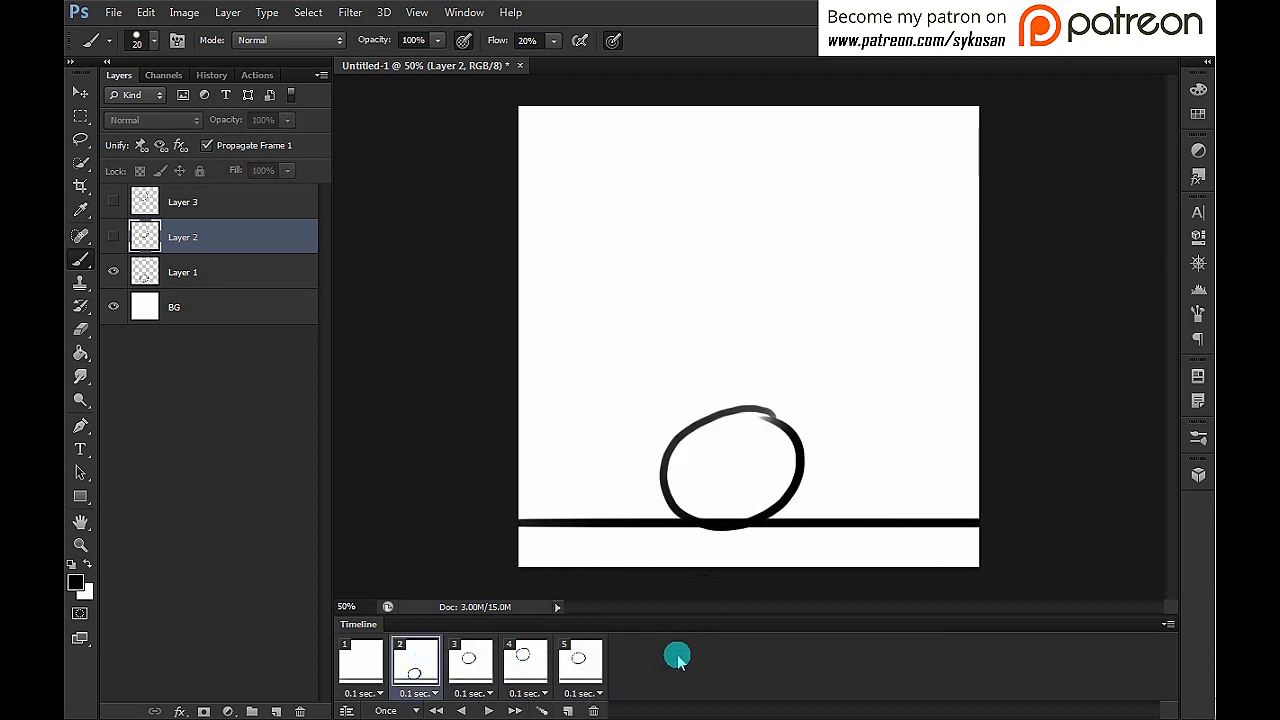
pyautogui.click(568, 710)
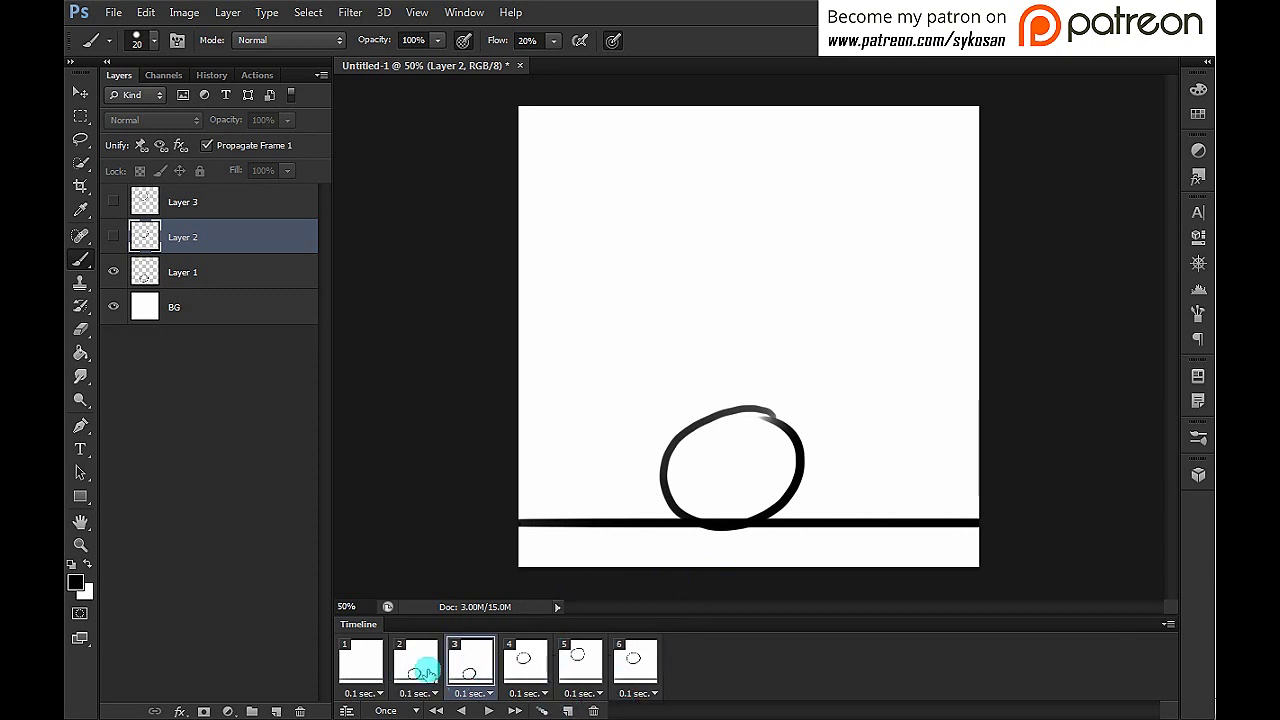
pyautogui.moveTo(474, 668); pyautogui.dragTo(700, 692)
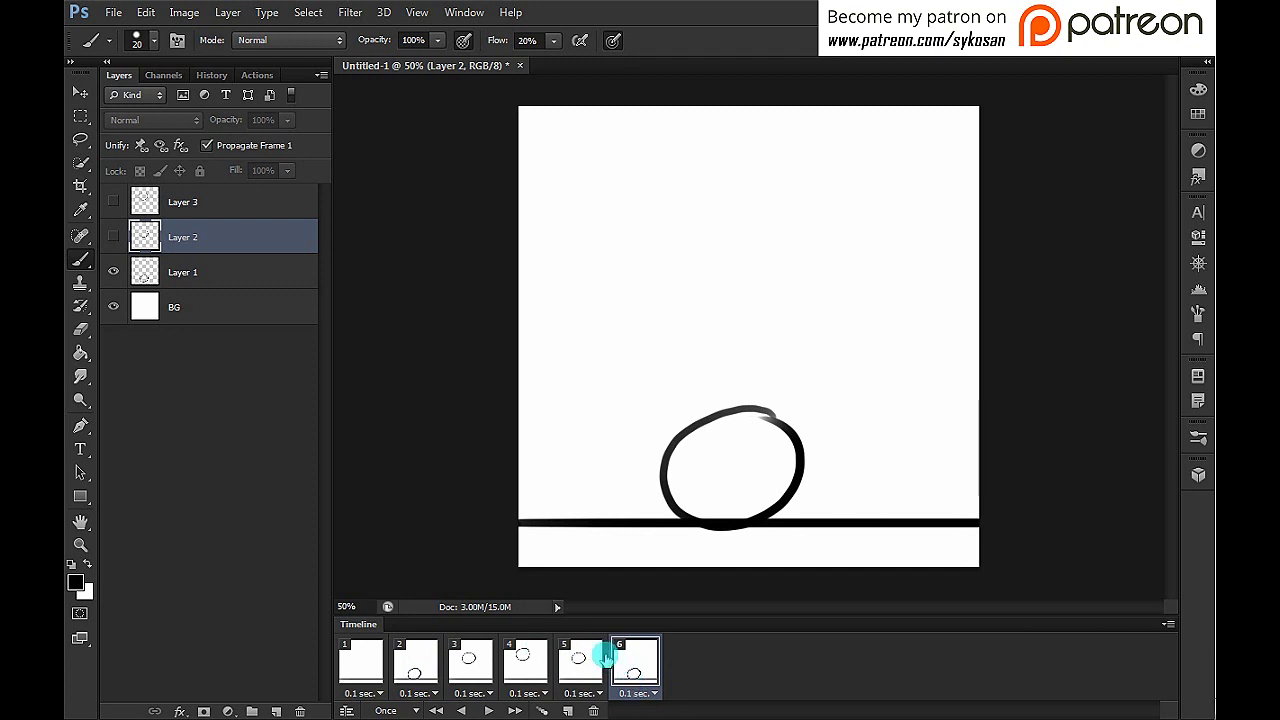
# Step: Step through frames 2 to 6 to check the ball's rise and fall, returning to frame 2
pyautogui.click(414, 676)
pyautogui.click(470, 665)
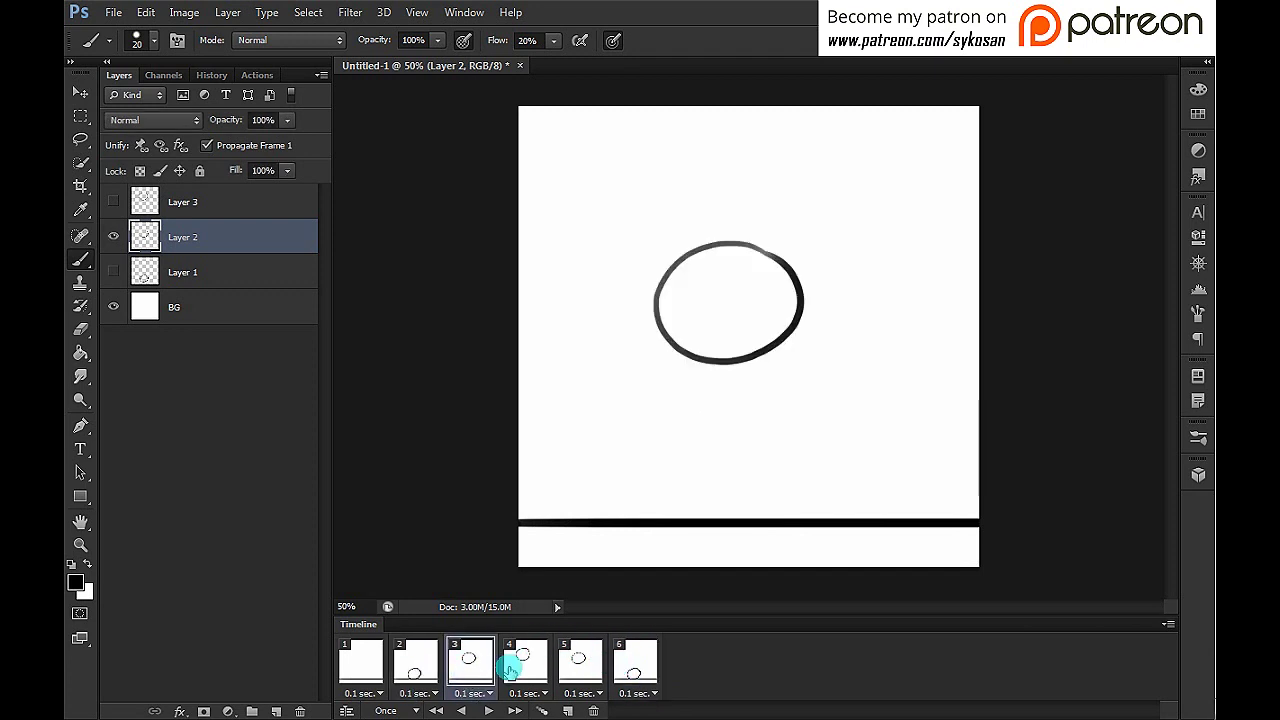
pyautogui.click(525, 665)
pyautogui.click(578, 665)
pyautogui.click(633, 672)
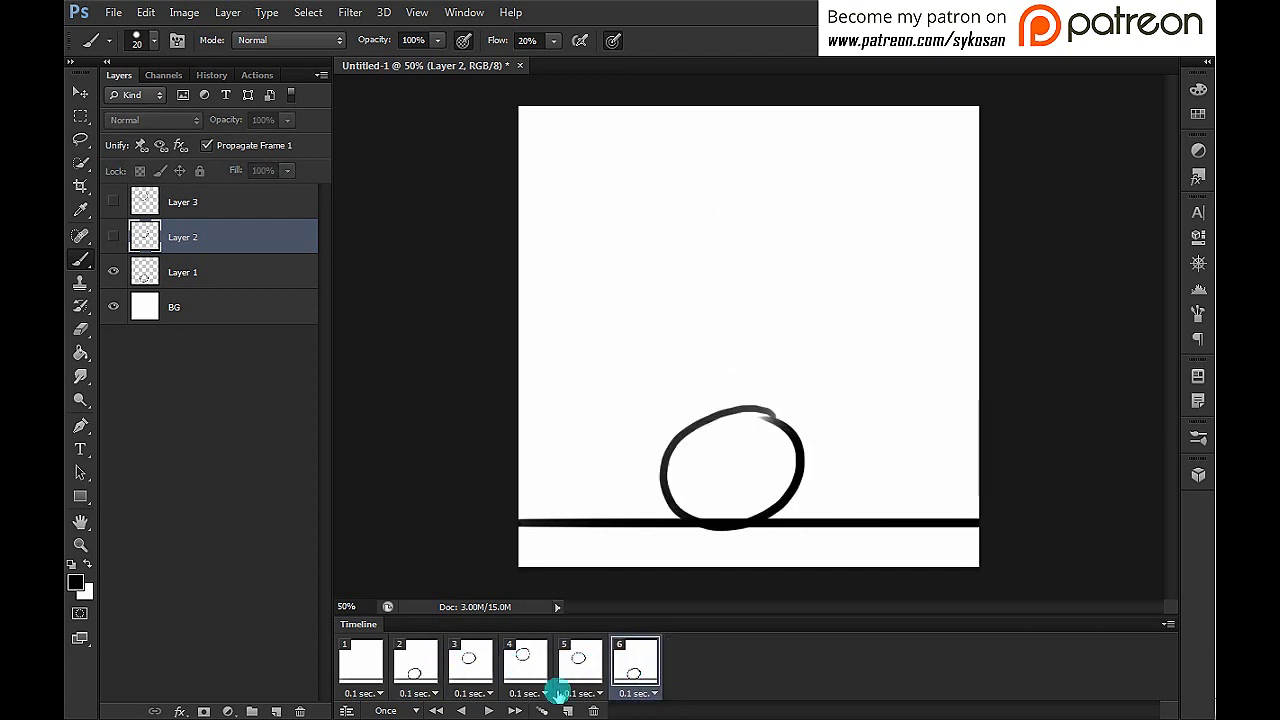
pyautogui.click(424, 672)
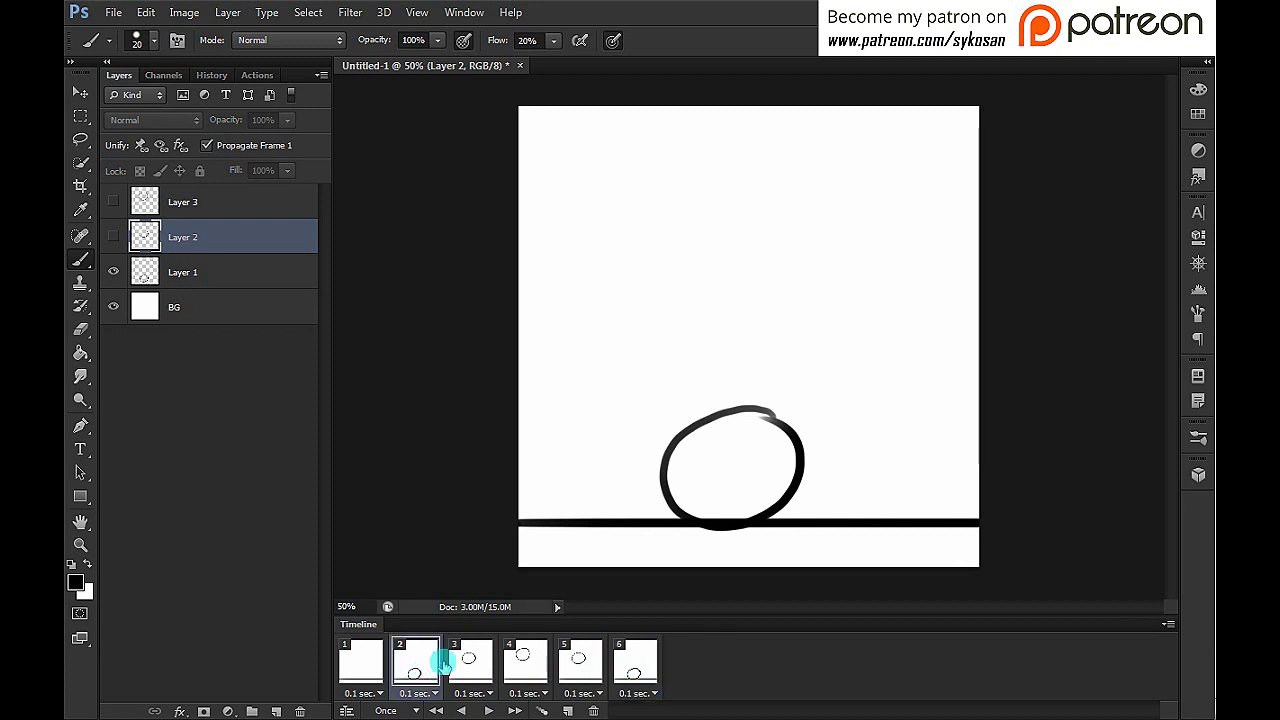
pyautogui.moveTo(443, 664); pyautogui.dragTo(478, 670)
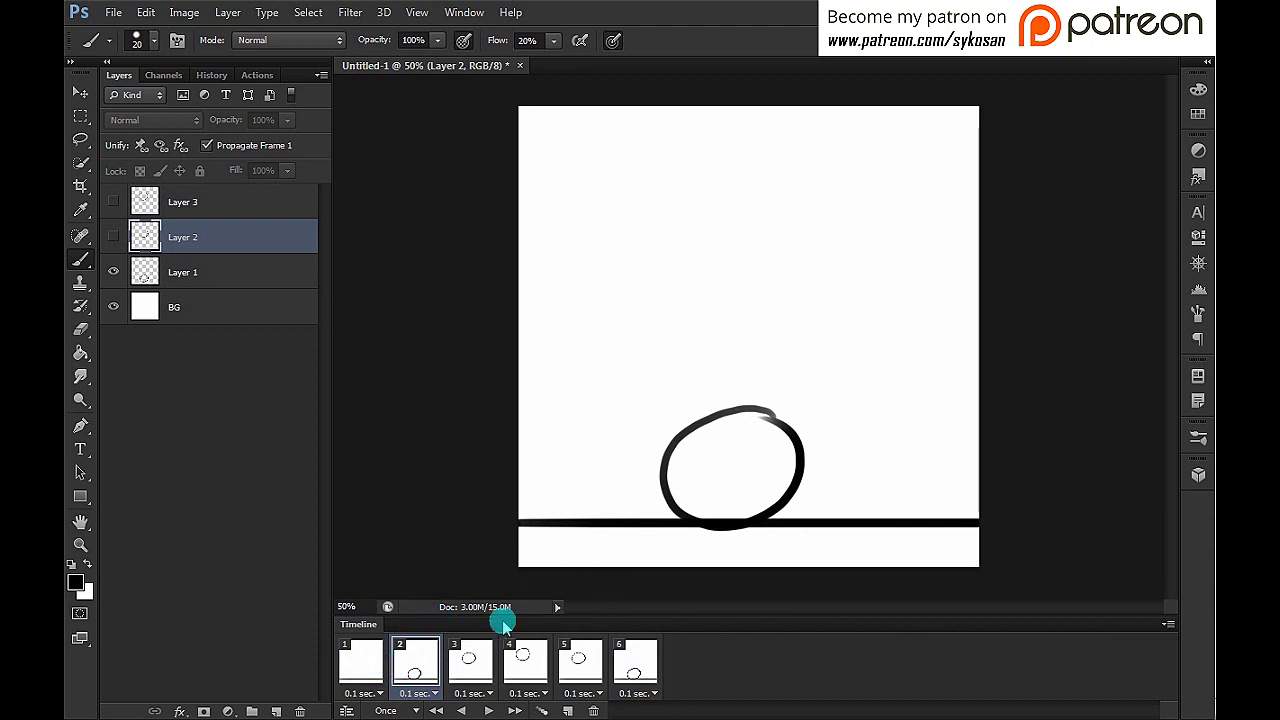
# Step: Review the frames in order up to frame 6 and play the animation with the Once looping option
pyautogui.click(471, 663)
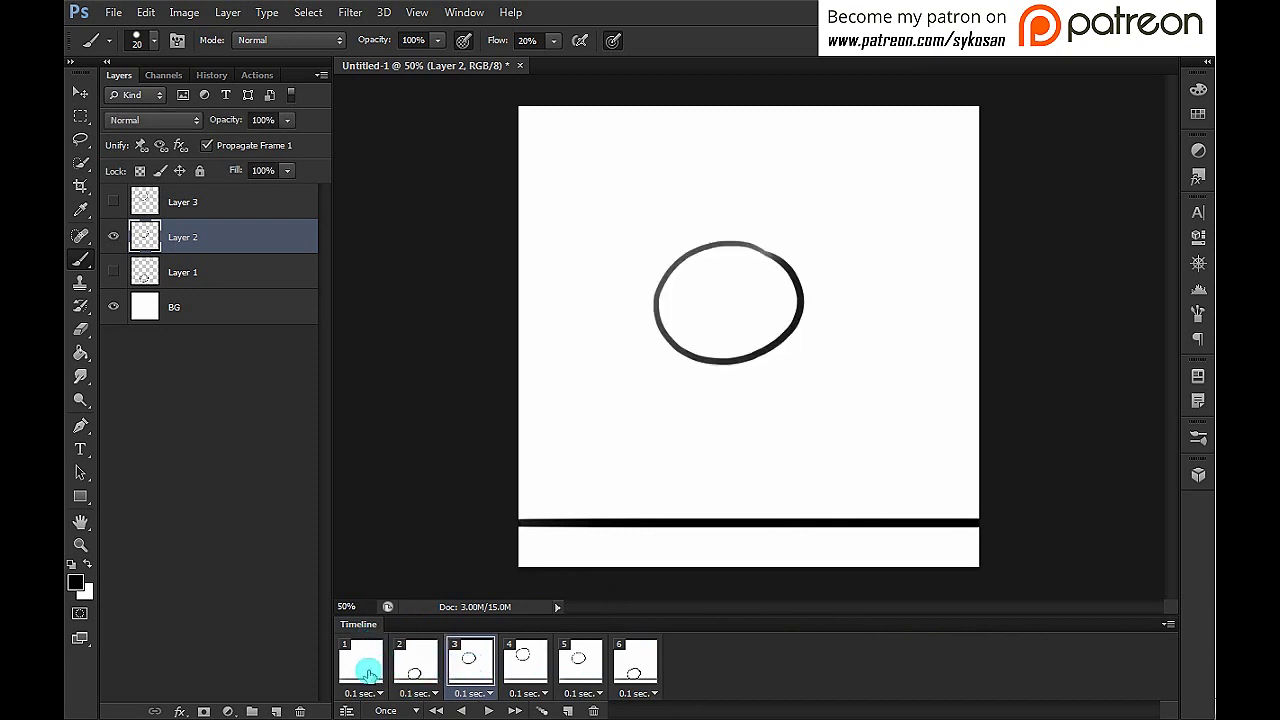
pyautogui.moveTo(365, 663); pyautogui.dragTo(416, 665)
pyautogui.click(471, 663)
pyautogui.click(526, 663)
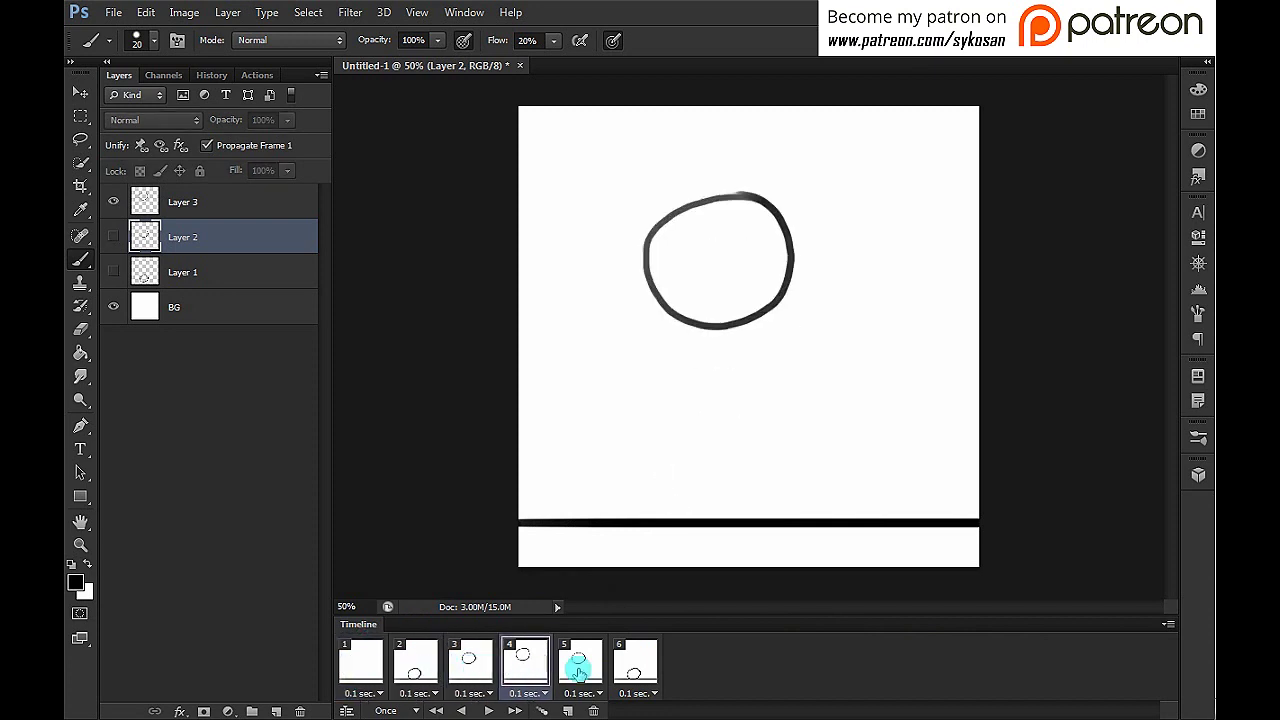
pyautogui.click(580, 663)
pyautogui.click(635, 663)
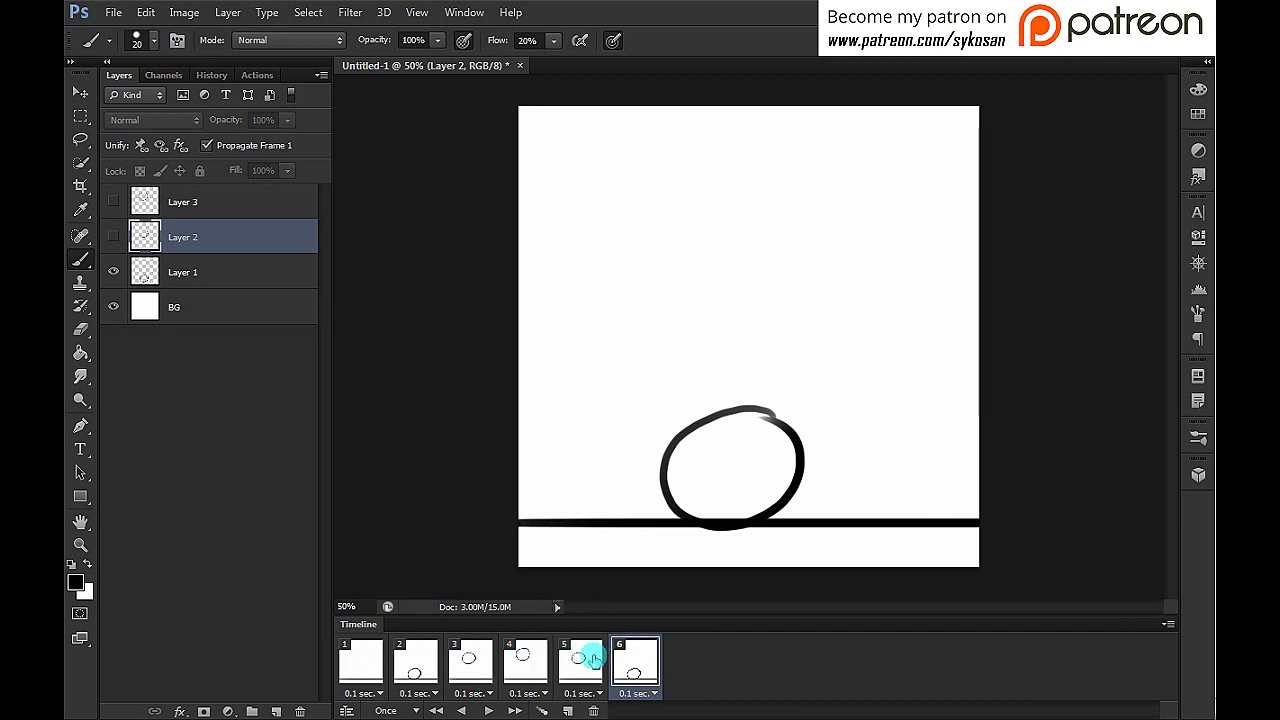
pyautogui.click(488, 710)
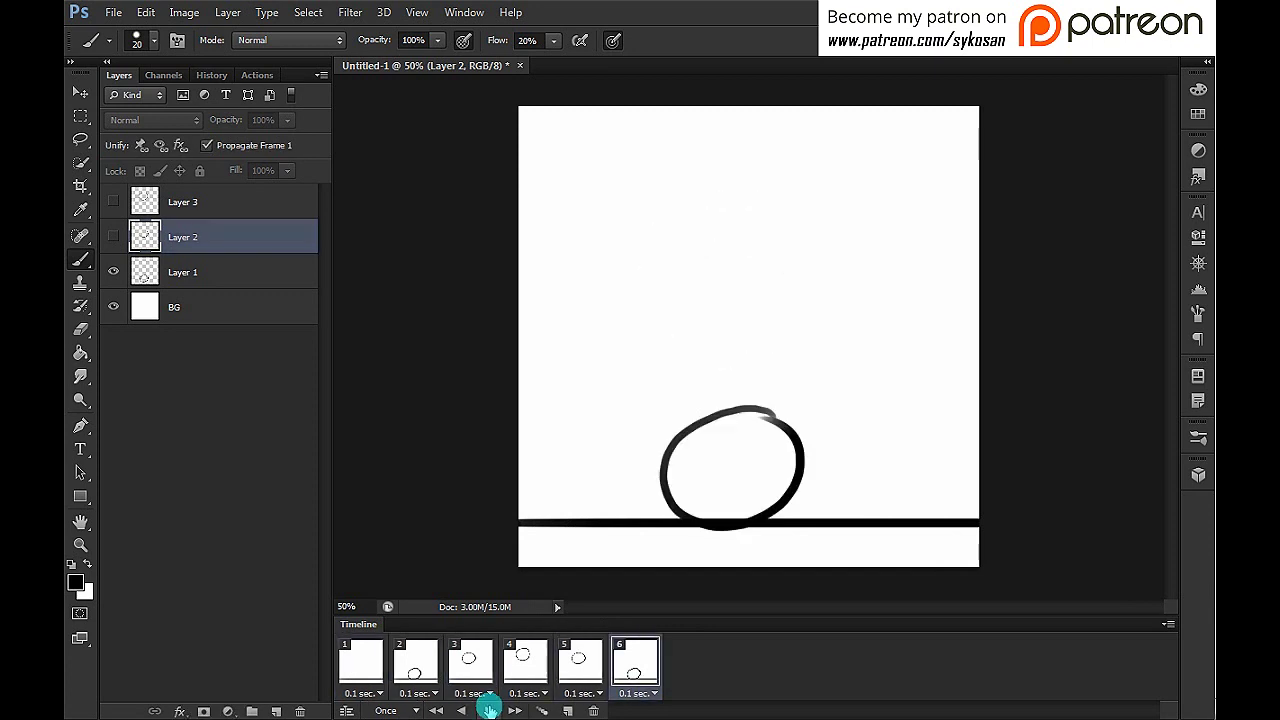
pyautogui.click(489, 710)
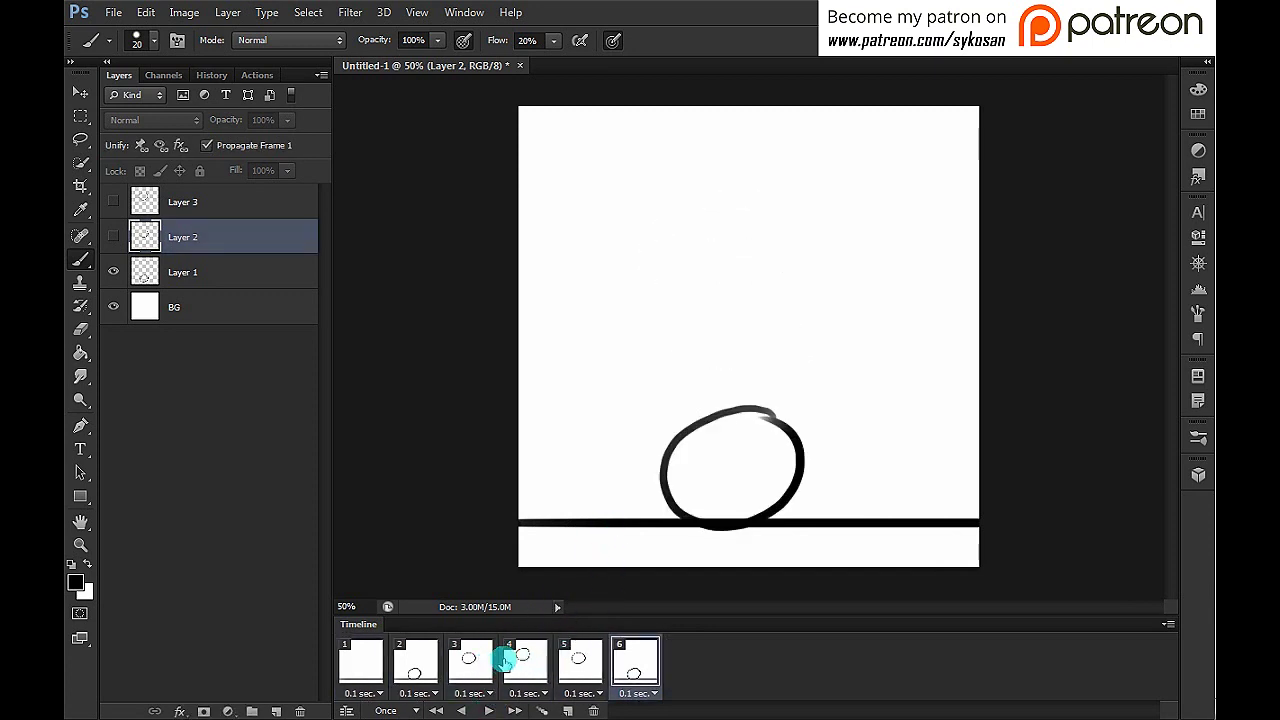
# Step: Set the animation's looping to Forever and play it back to check the continuous bounce
pyautogui.click(416, 710)
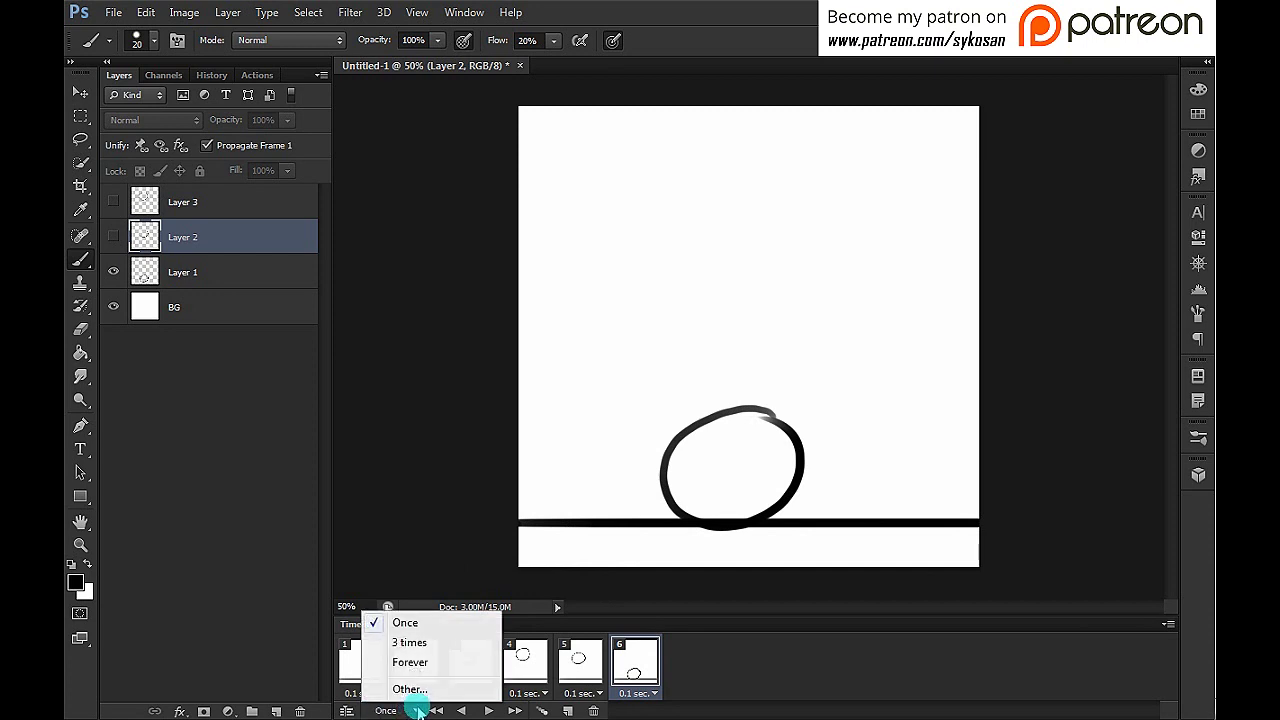
pyautogui.click(449, 667)
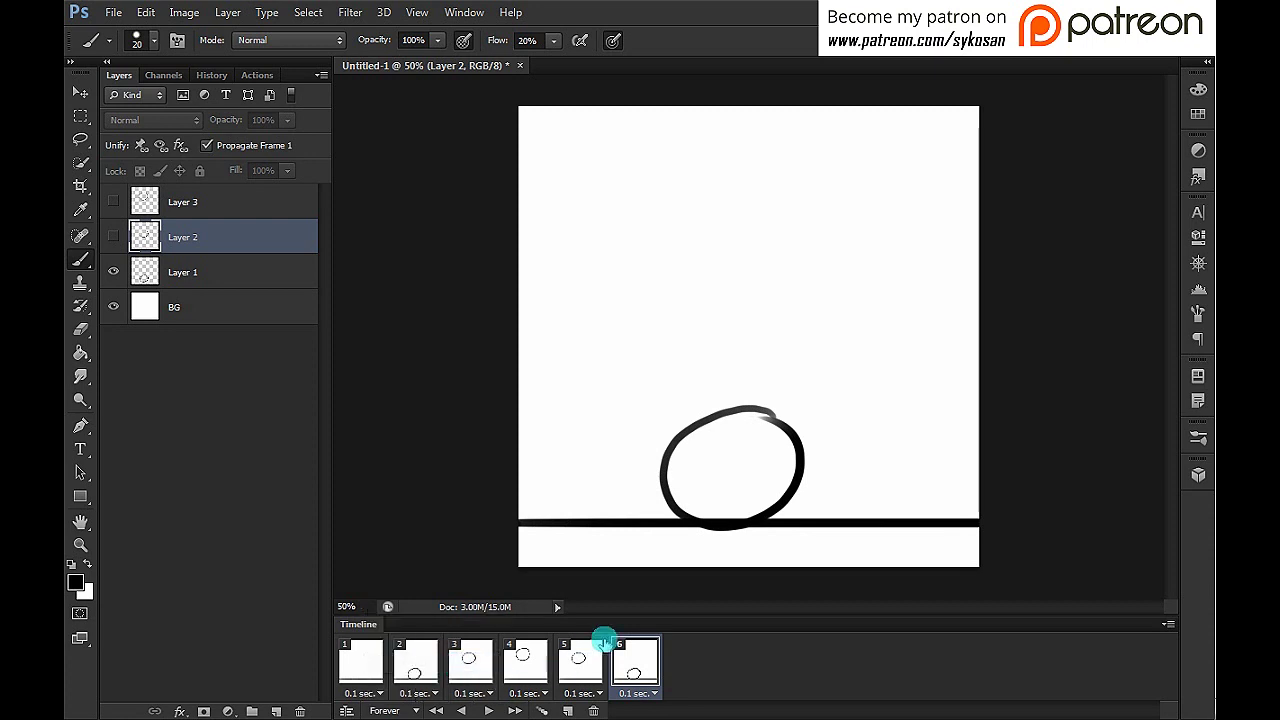
pyautogui.click(489, 709)
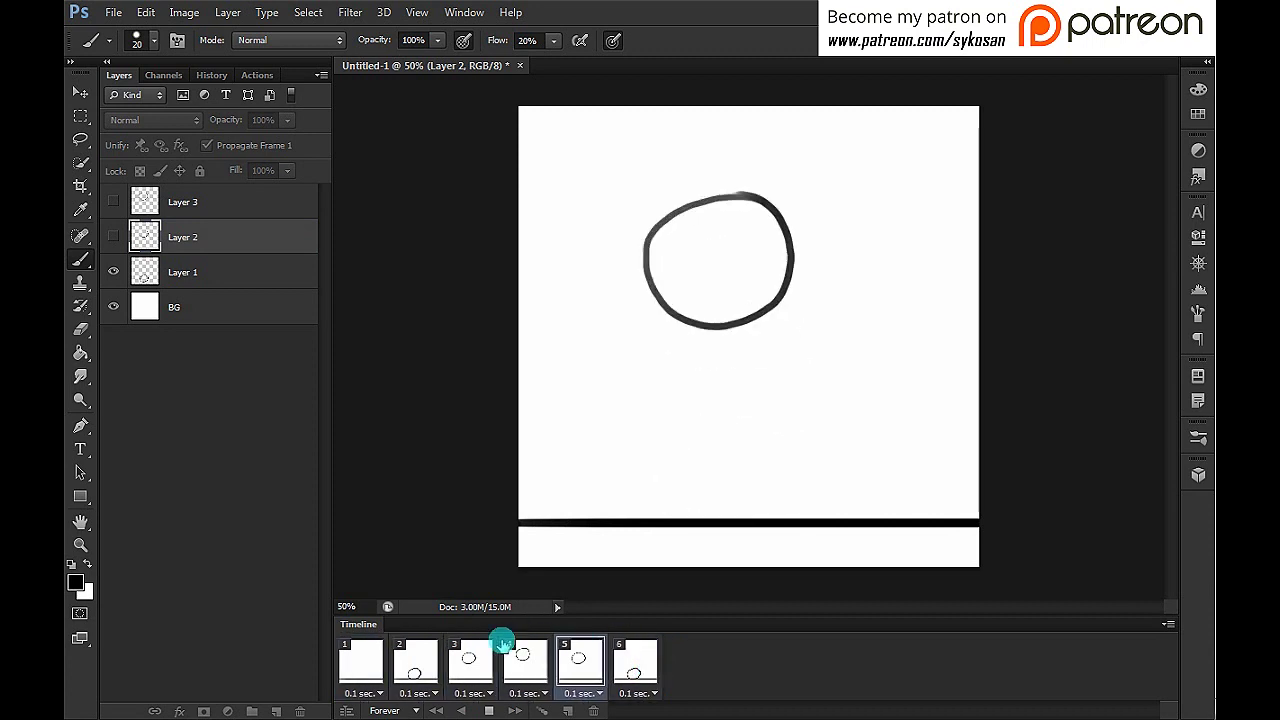
pyautogui.click(489, 709)
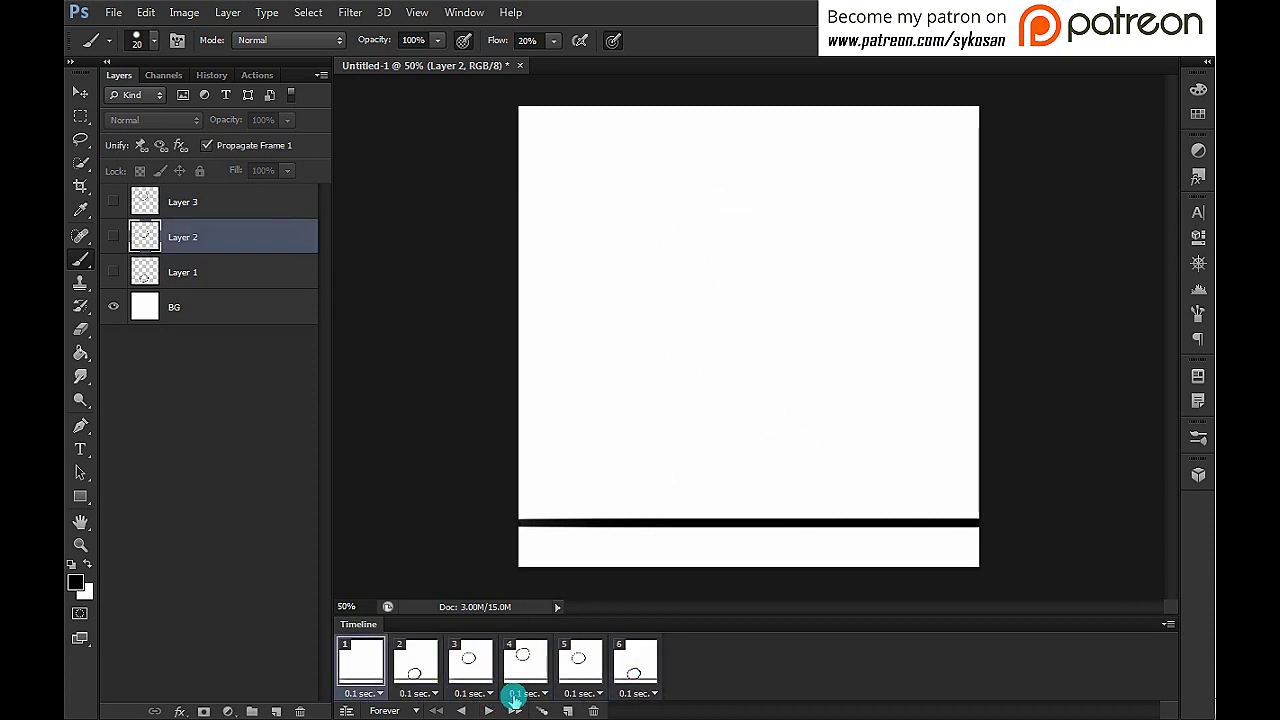
pyautogui.click(471, 660)
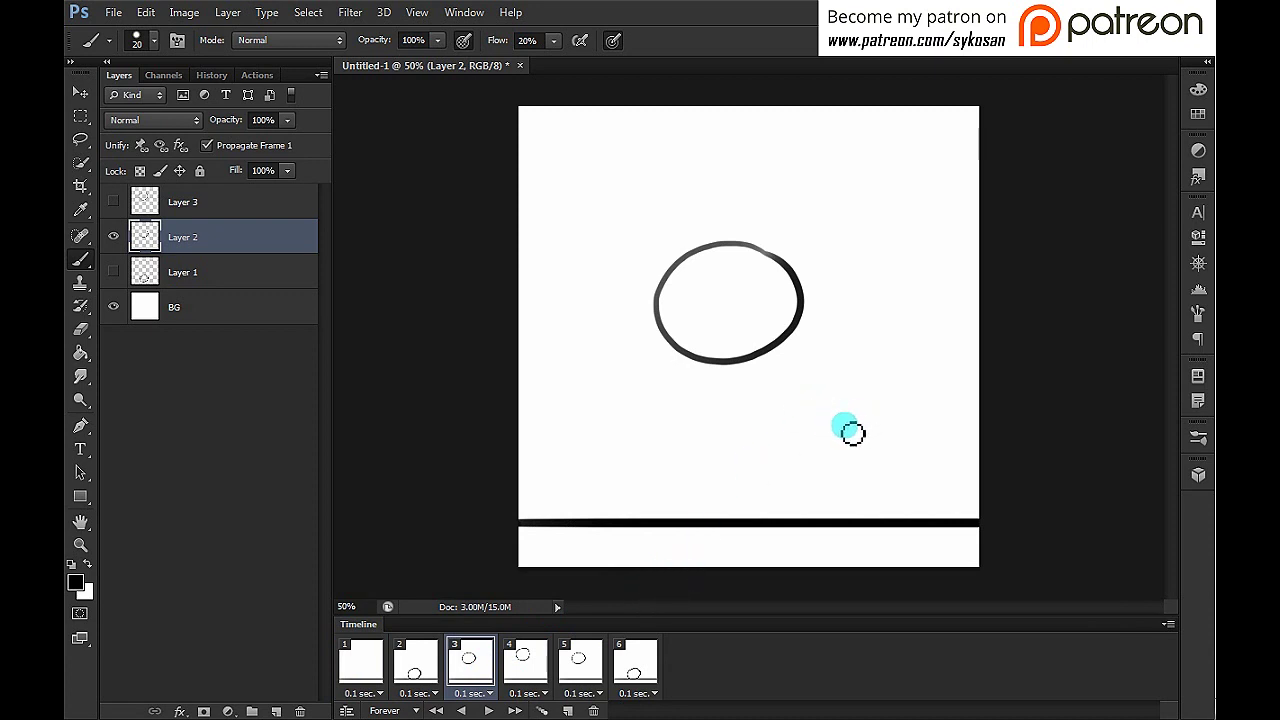
pyautogui.press('space')
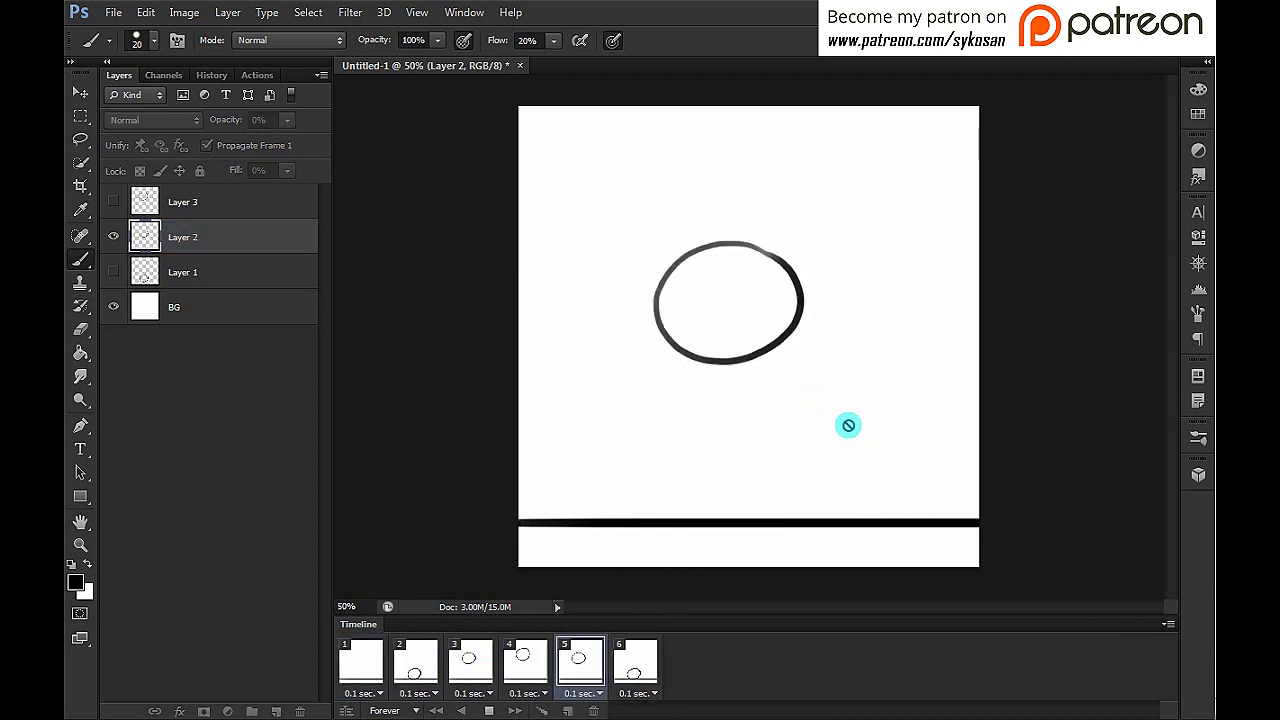
pyautogui.press('space')
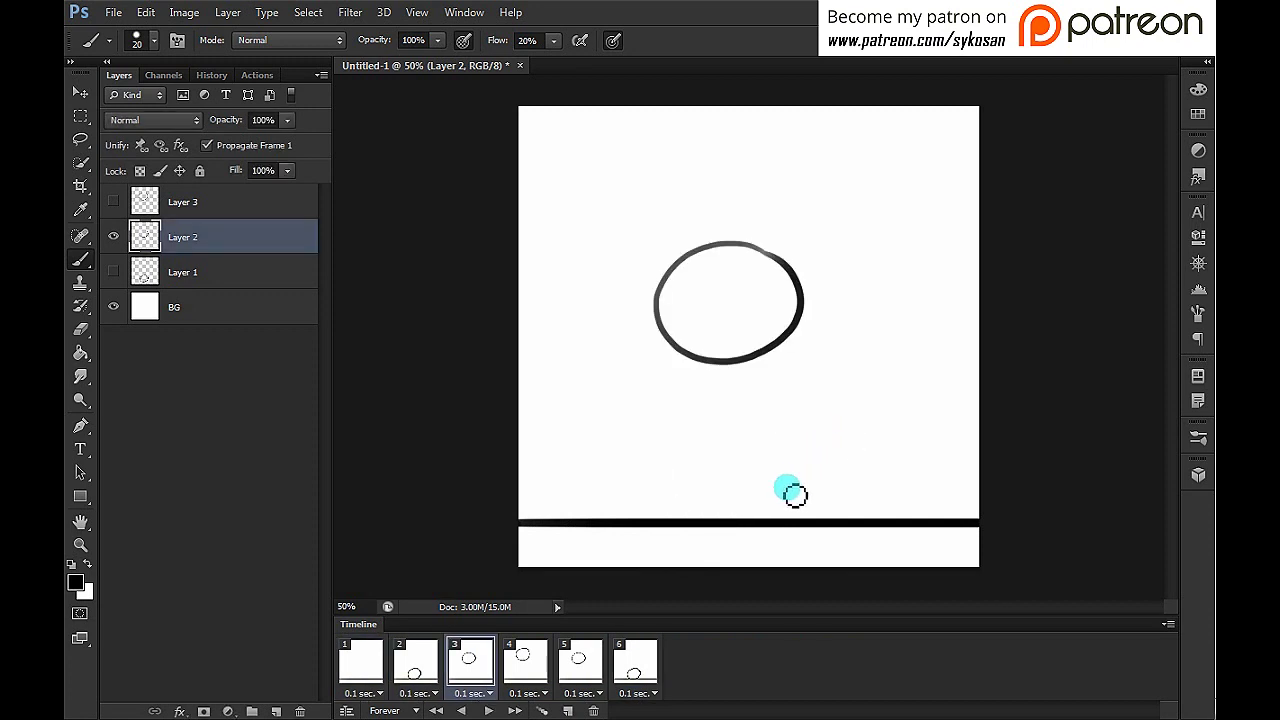
# Step: Flip between frames 2, 3 and 4 to examine the ball's movement toward its highest position
pyautogui.click(435, 662)
pyautogui.click(475, 662)
pyautogui.click(522, 660)
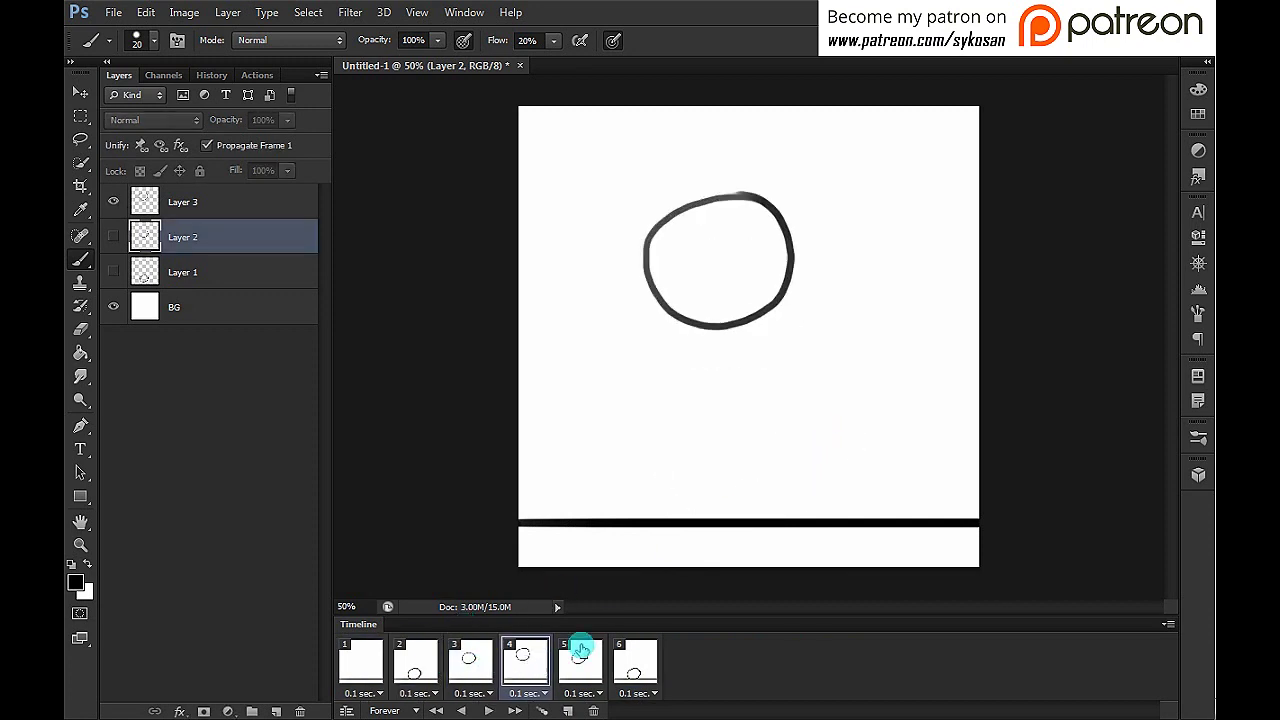
pyautogui.click(492, 664)
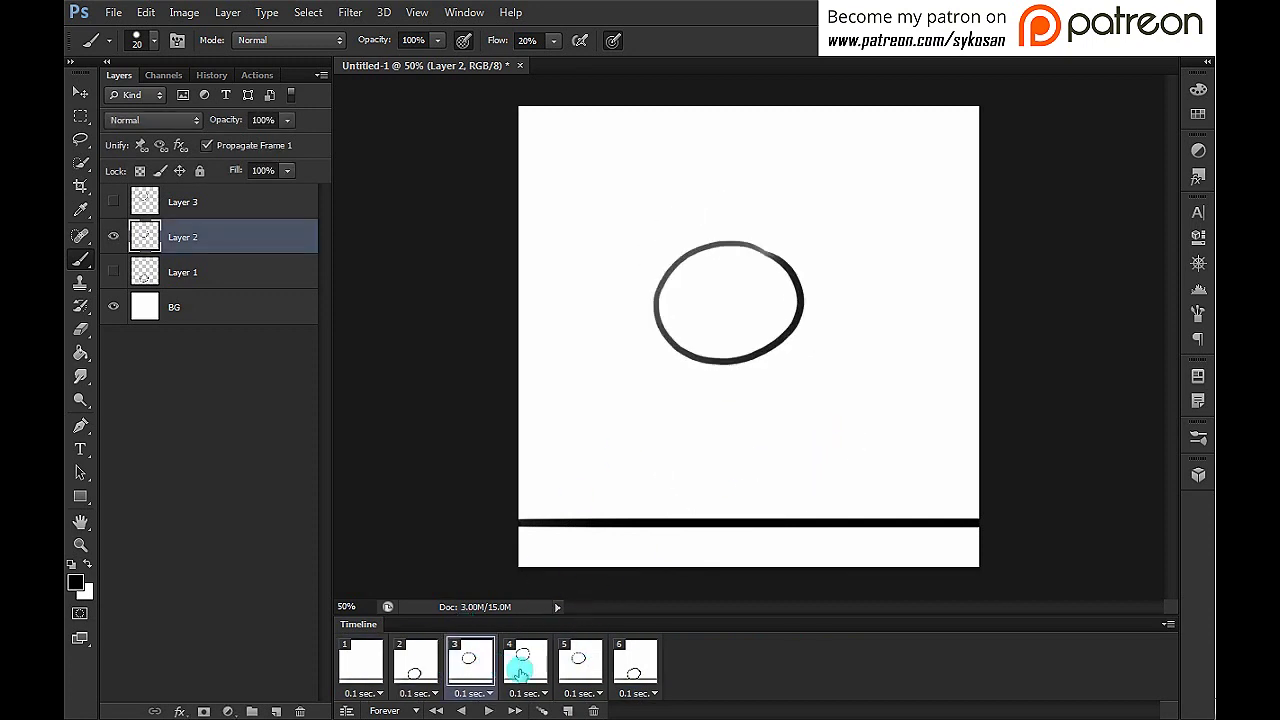
pyautogui.click(522, 665)
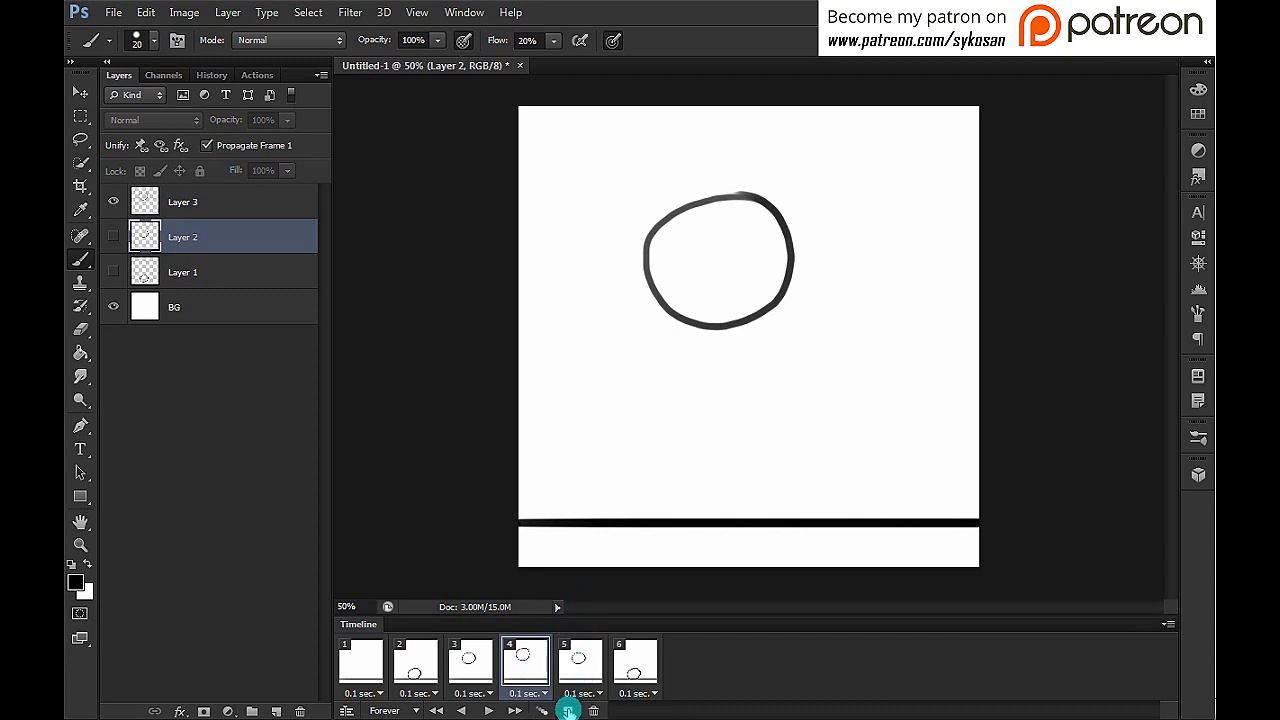
# Step: Try holding the ball's peak with a duplicate of frame 4, compare both frames, and delete the duplicate
pyautogui.click(567, 710)
pyautogui.click(536, 666)
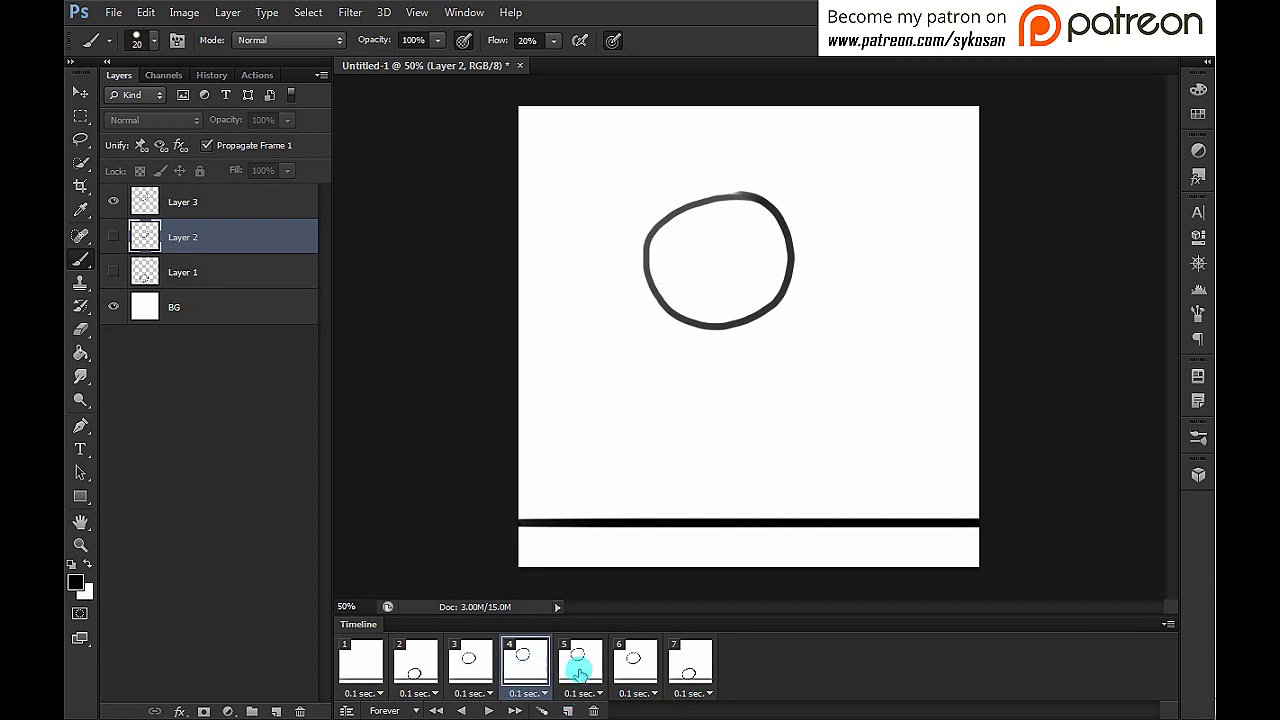
pyautogui.click(571, 664)
pyautogui.click(528, 663)
pyautogui.click(578, 668)
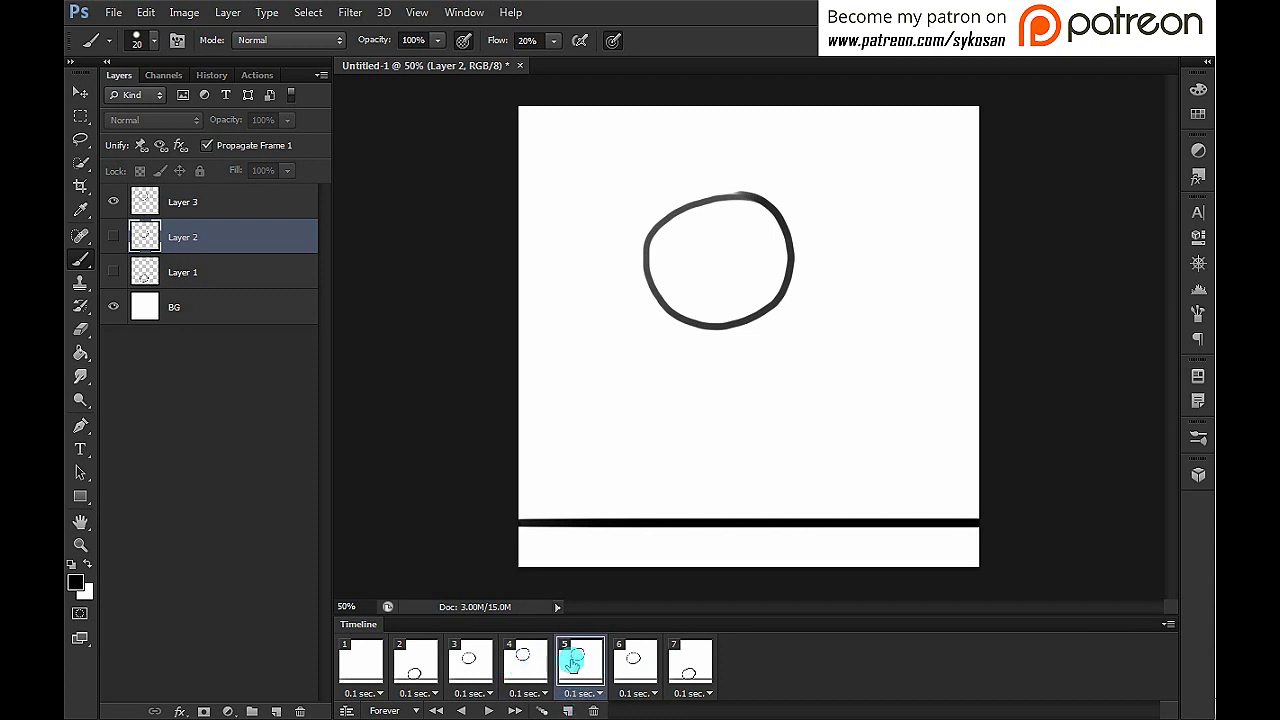
pyautogui.click(540, 671)
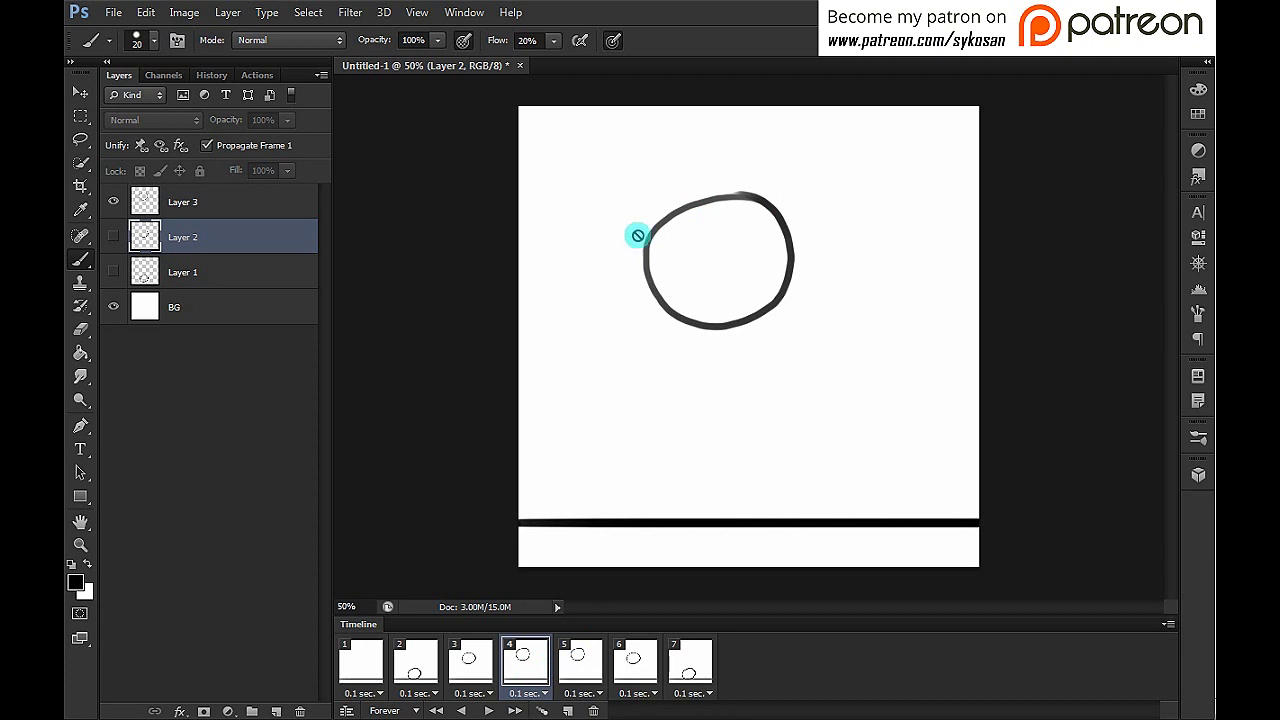
pyautogui.click(587, 668)
pyautogui.click(523, 663)
pyautogui.click(580, 671)
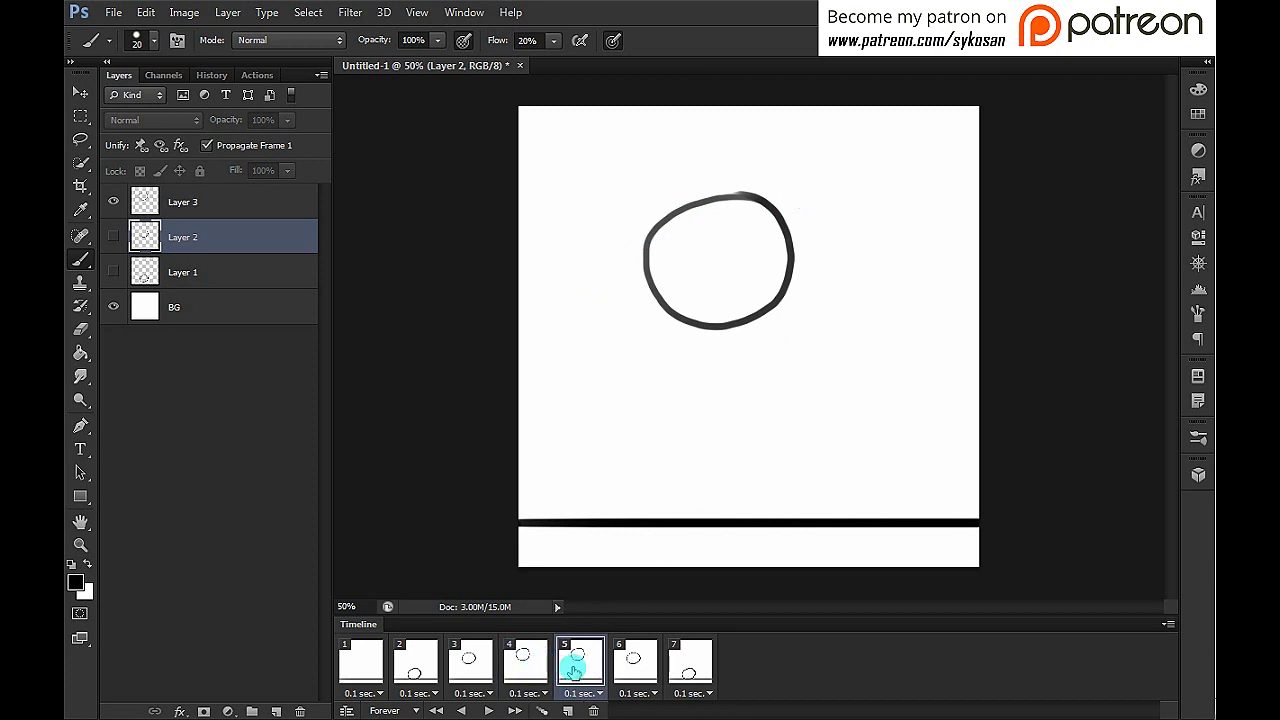
pyautogui.click(592, 656)
pyautogui.click(594, 652)
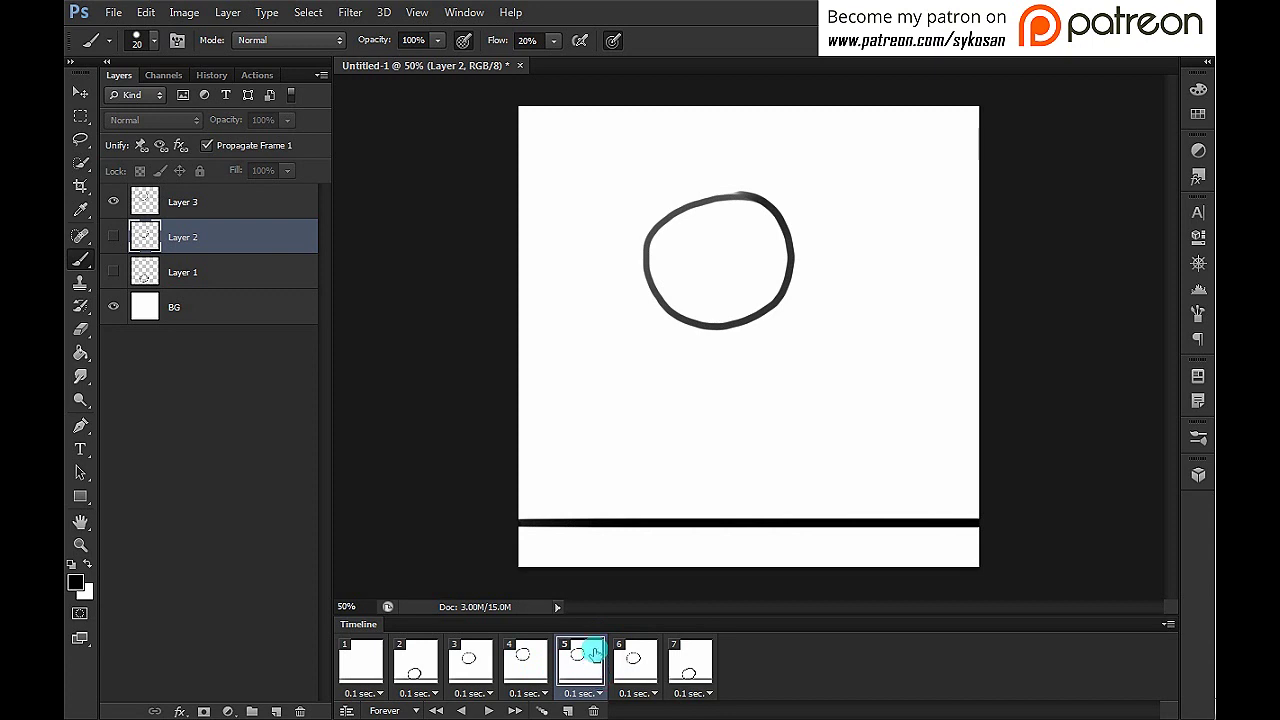
pyautogui.moveTo(590, 652); pyautogui.dragTo(595, 708)
# Step: Set frame 4's delay to 0.2 seconds to hold the ball at its peak
pyautogui.click(535, 672)
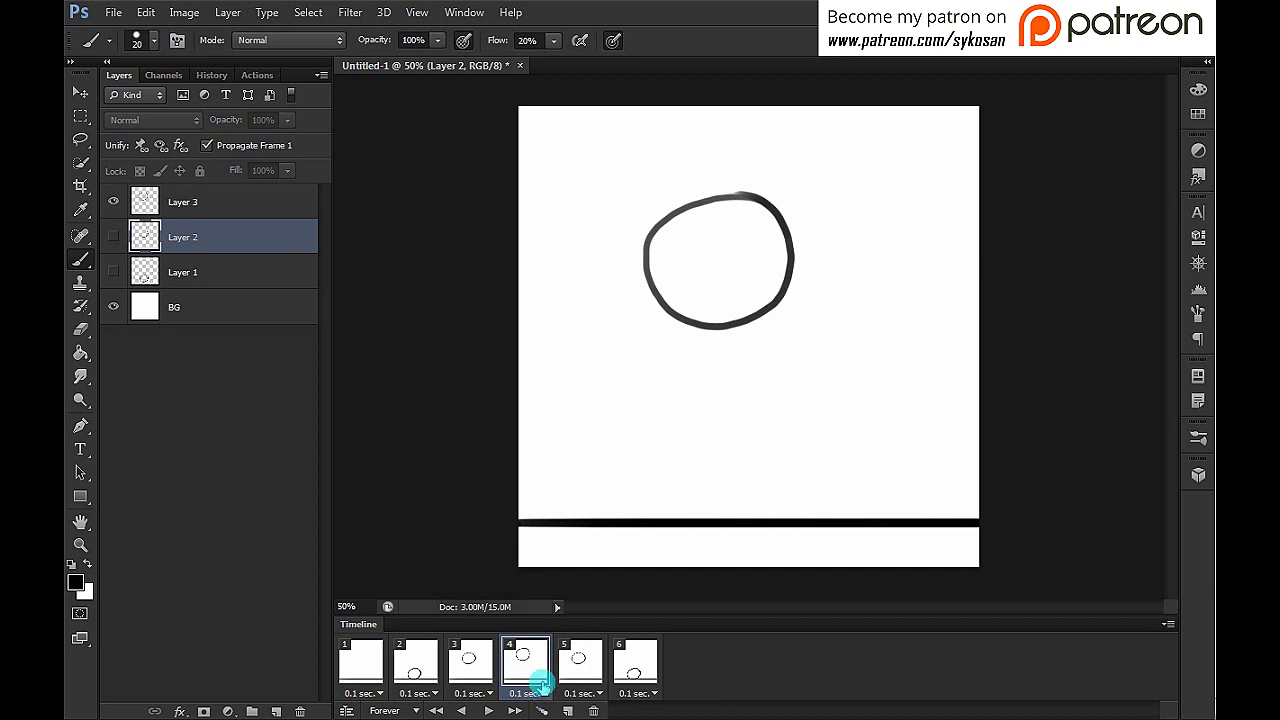
pyautogui.click(544, 695)
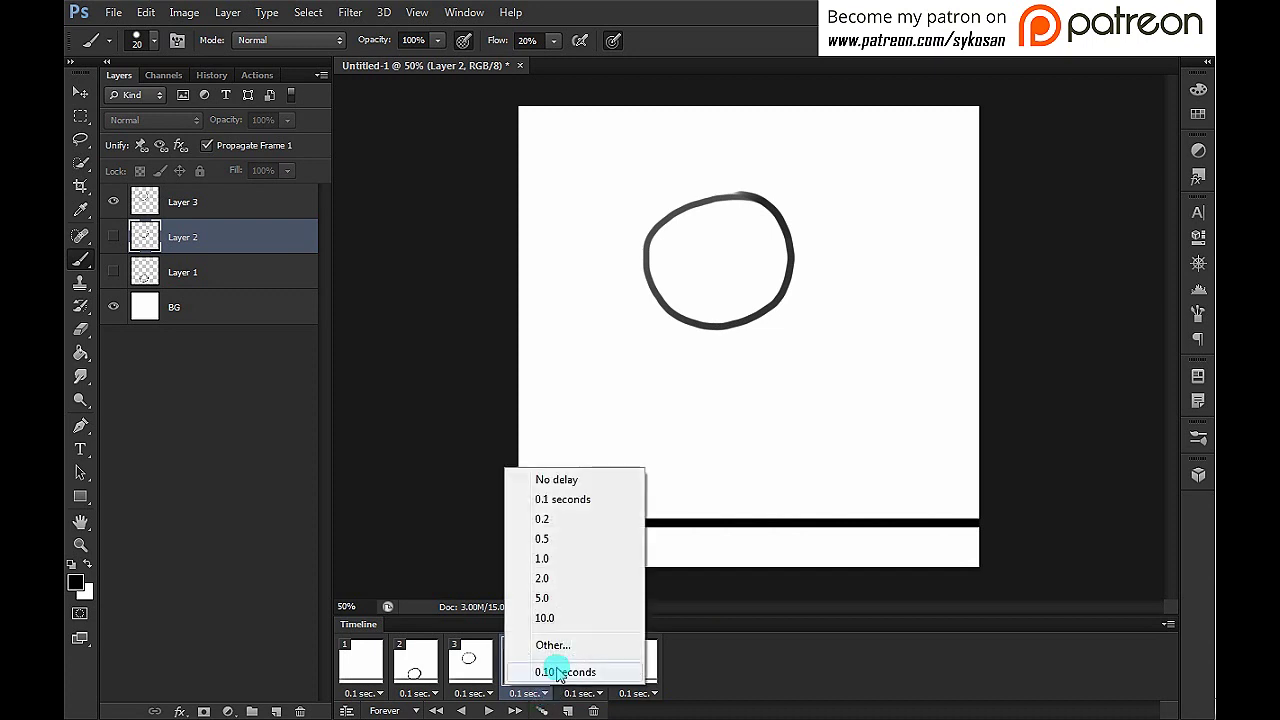
pyautogui.click(587, 522)
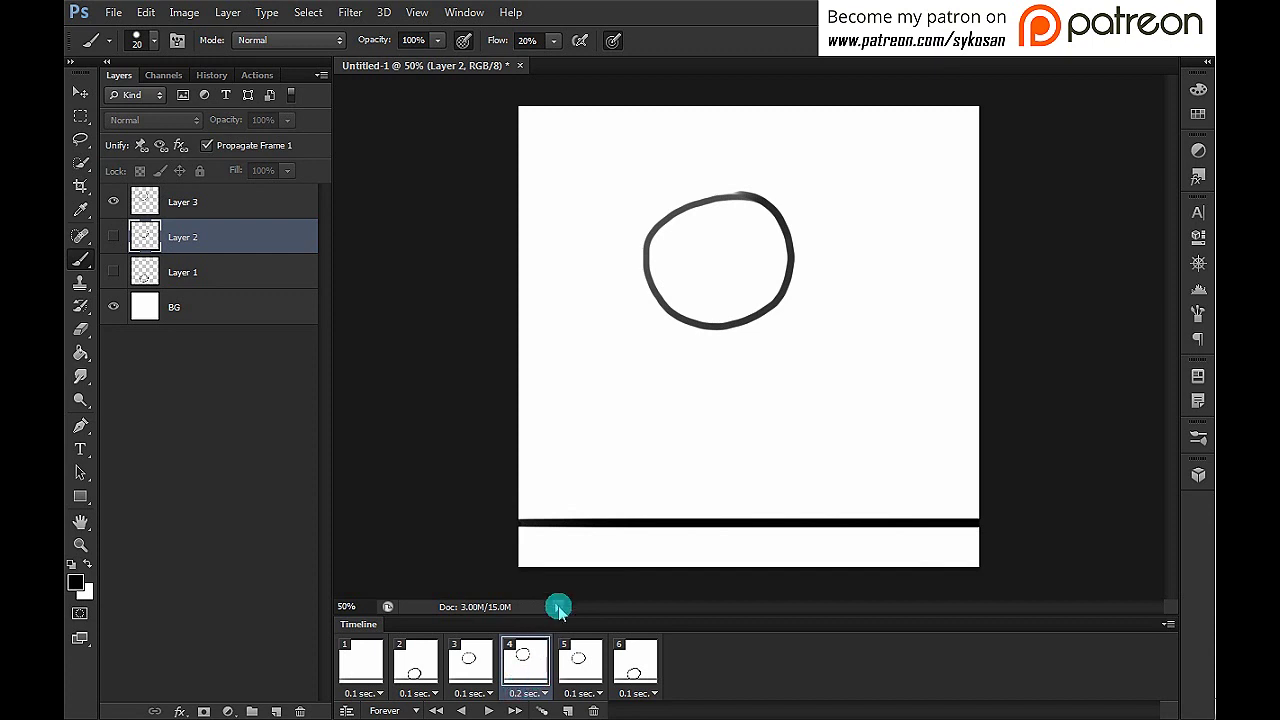
# Step: Play the looping animation to check the timing of frame 4's hold, and review the neighbouring frames through frame 6
pyautogui.click(580, 657)
pyautogui.click(529, 664)
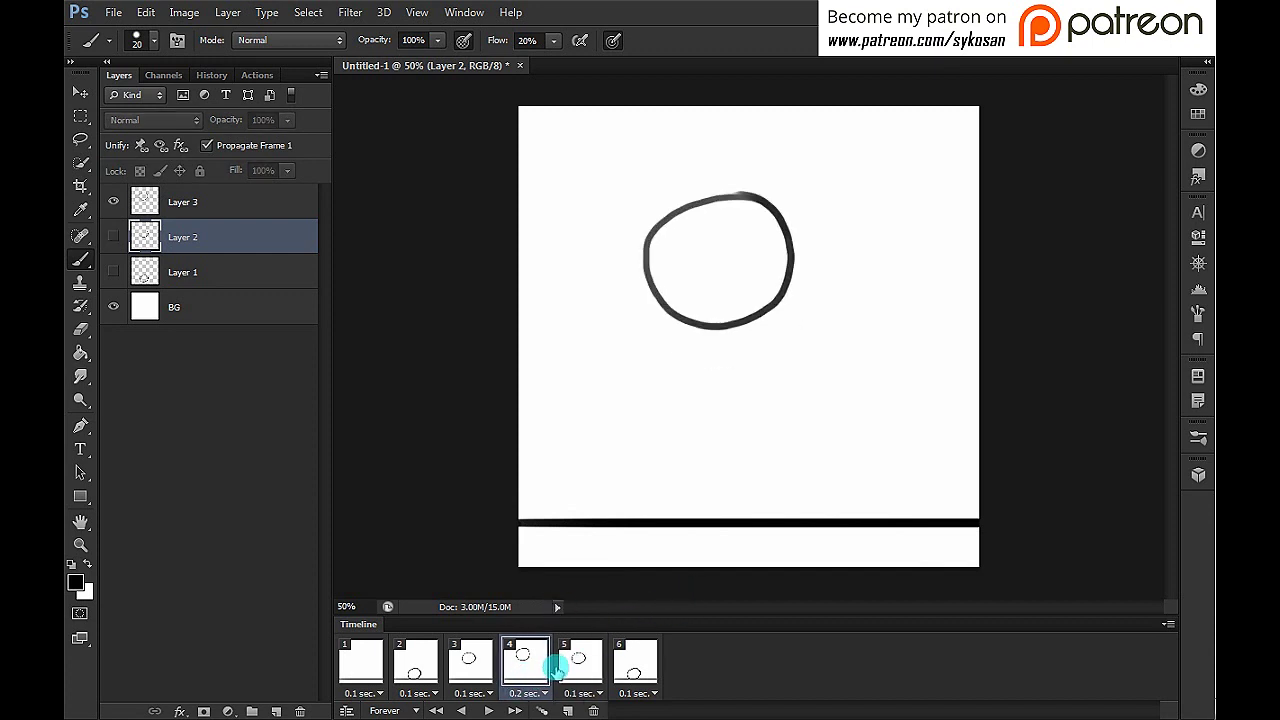
pyautogui.press('space')
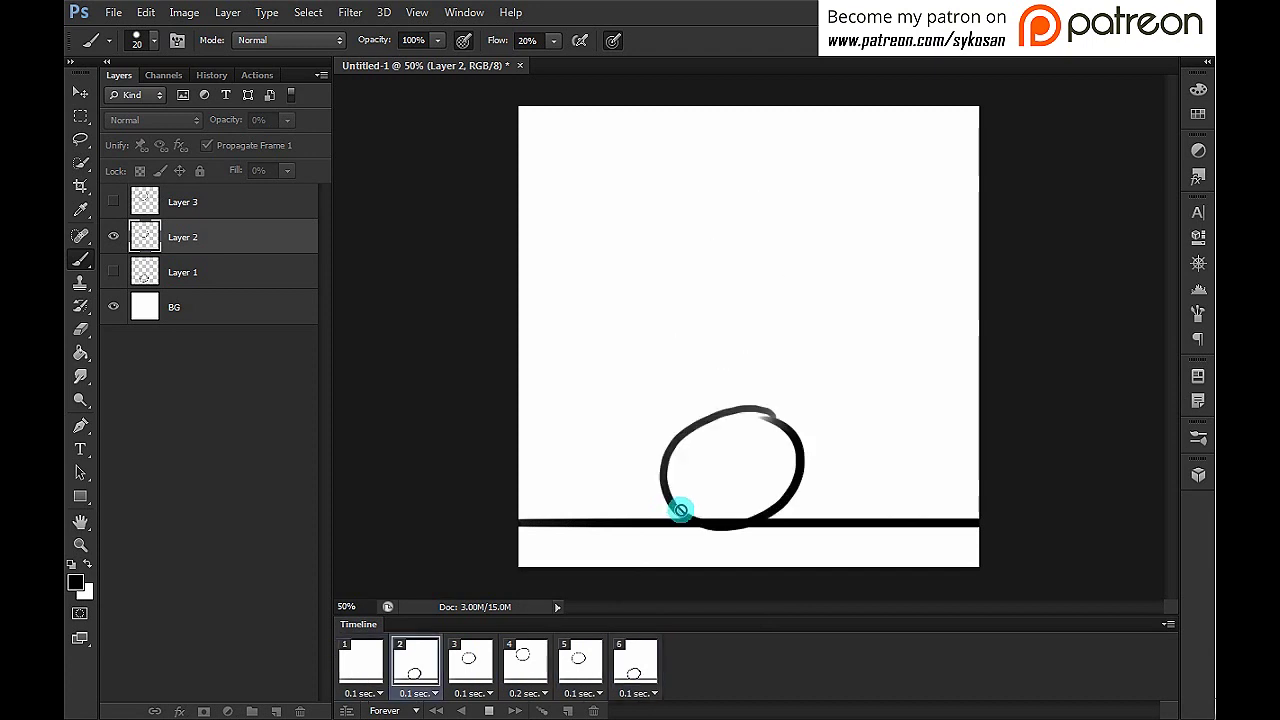
pyautogui.press('space')
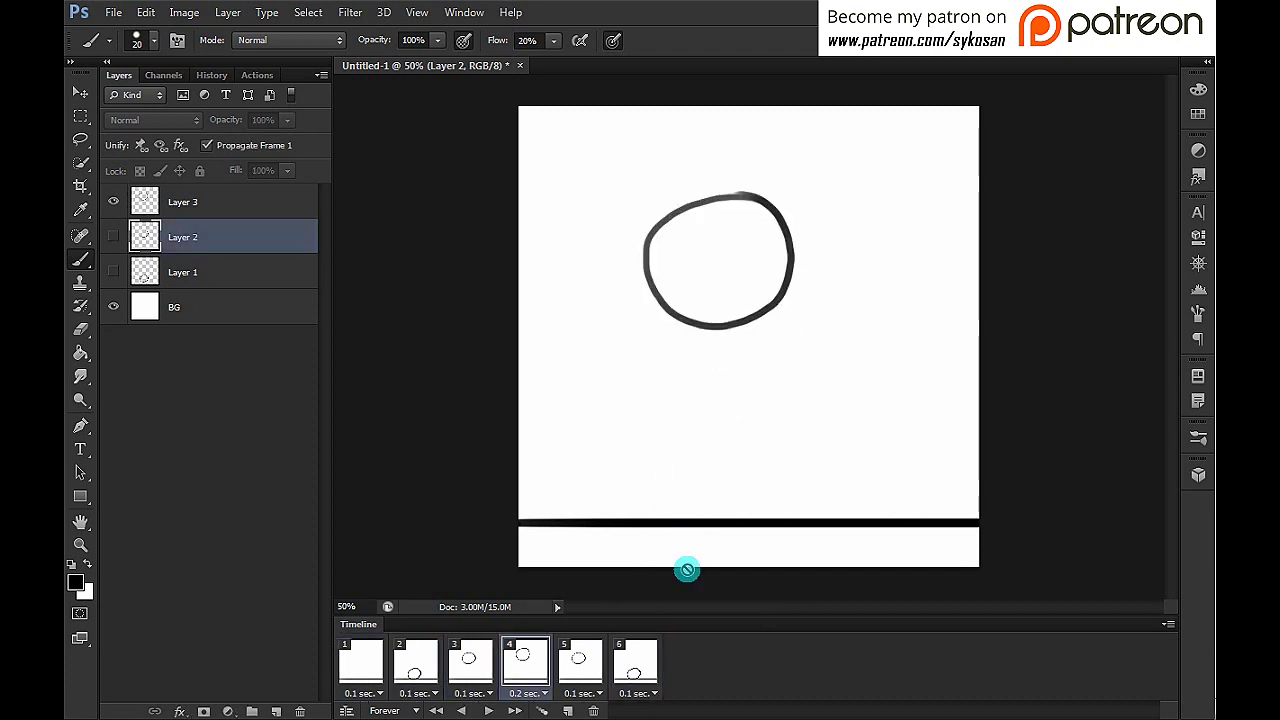
pyautogui.click(462, 664)
pyautogui.click(600, 665)
pyautogui.click(638, 665)
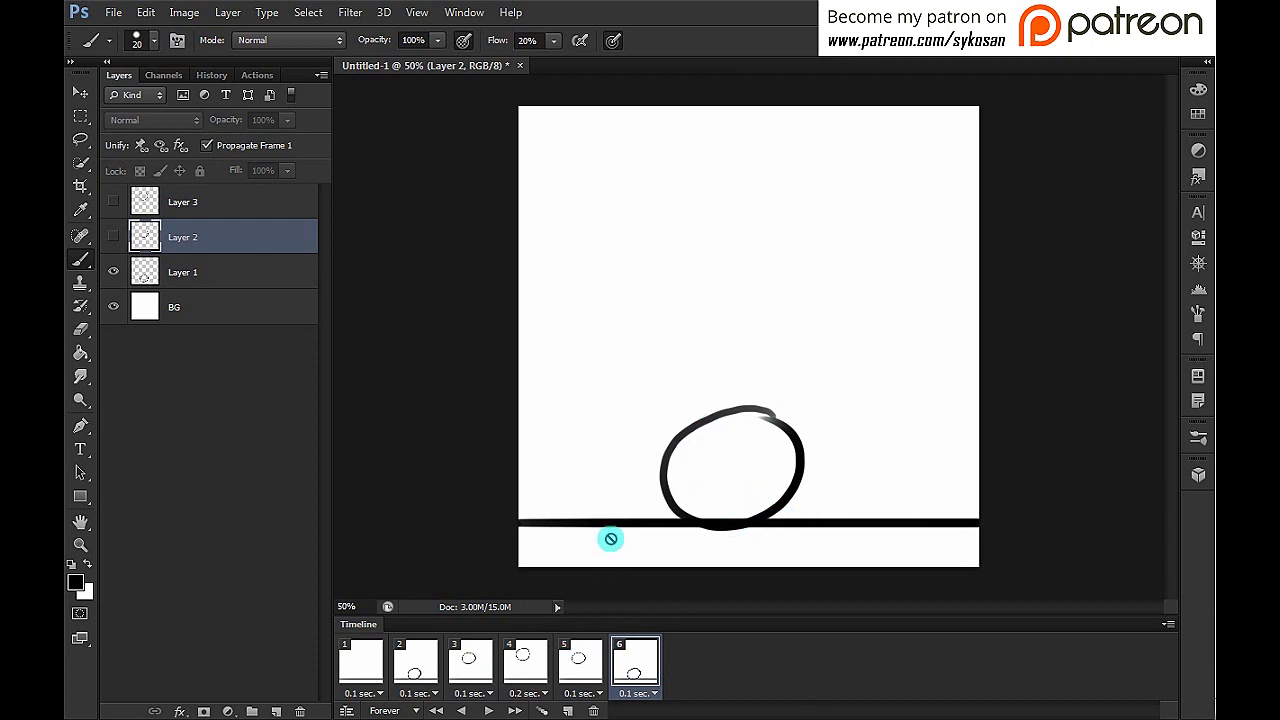
# Step: Duplicate frame 6 as a new last frame, hide Layer 1 in it, and add a new layer above Layer 3
pyautogui.click(568, 710)
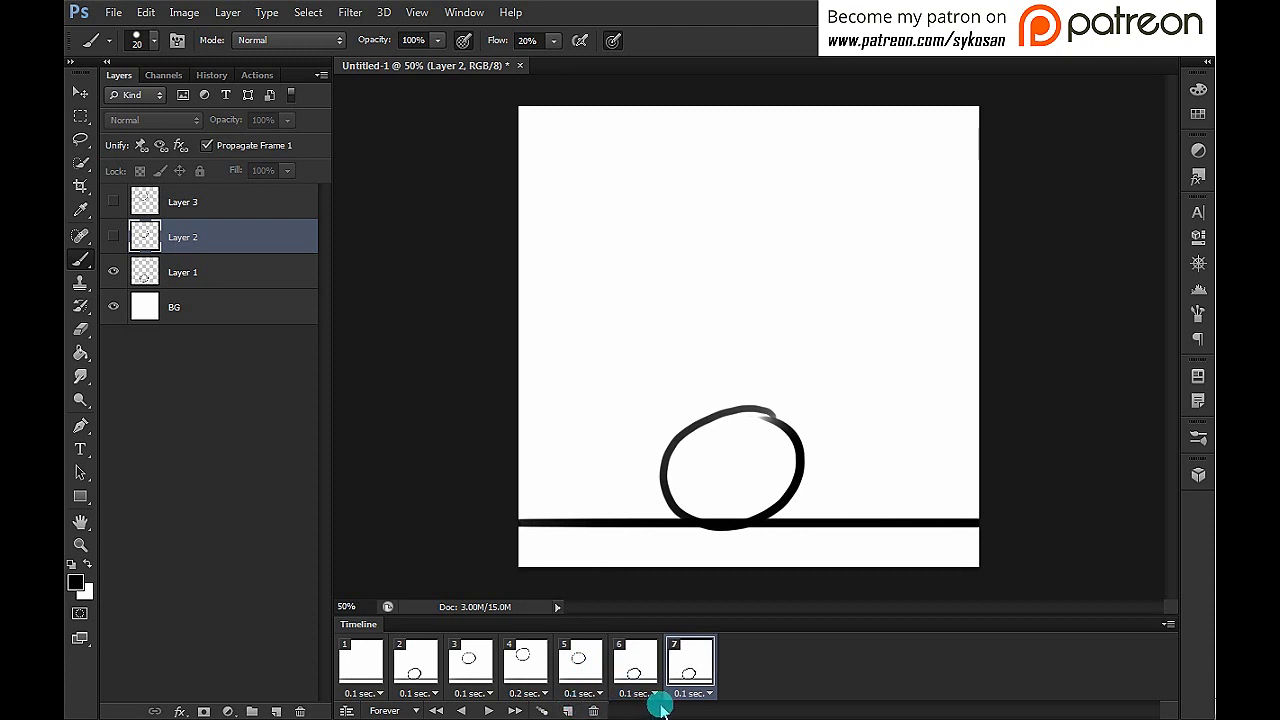
pyautogui.click(113, 272)
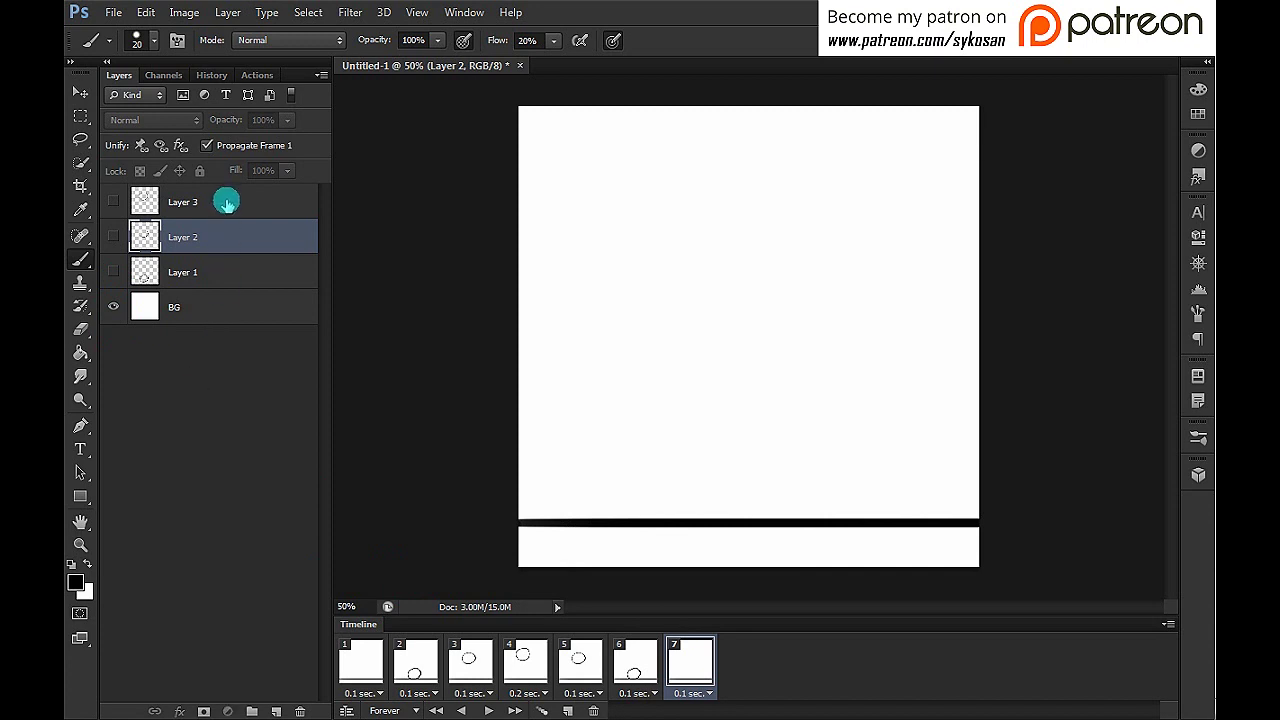
pyautogui.click(224, 201)
pyautogui.click(276, 711)
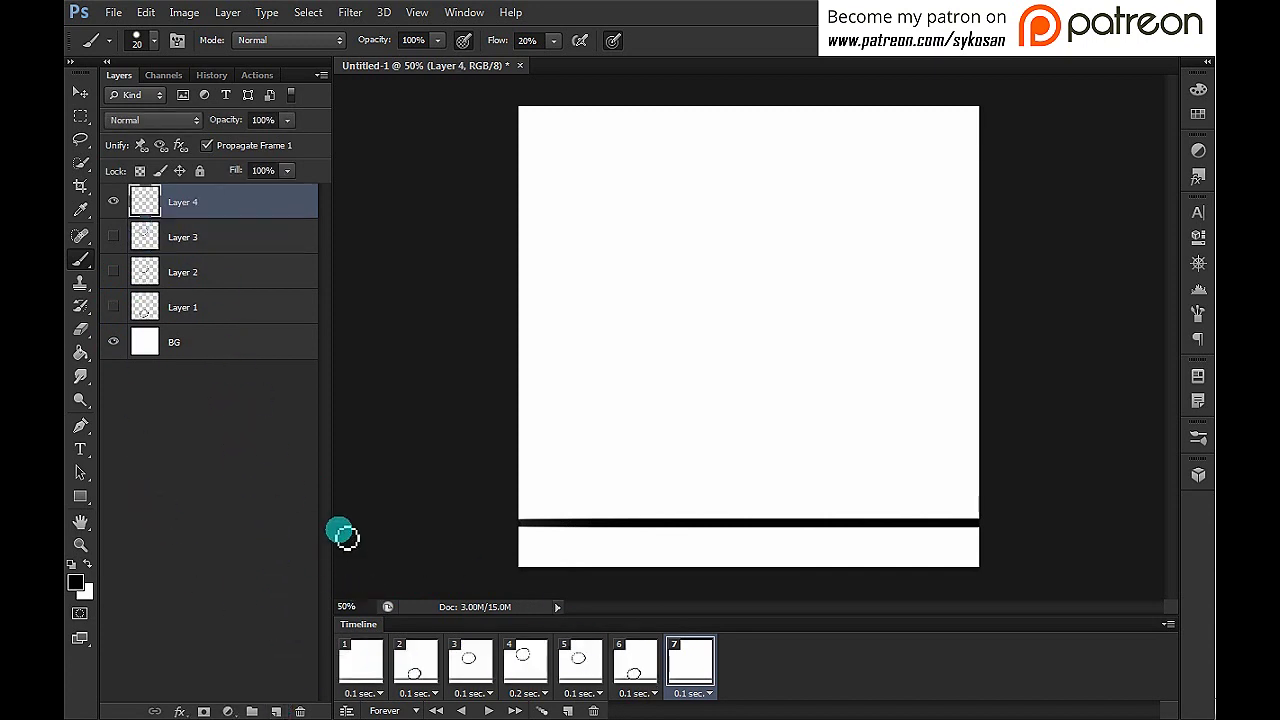
# Step: With Layer 1 shown temporarily as reference, draw a flattened, wider ball on the ground line on Layer 4, leaving Layer 1 hidden
pyautogui.click(174, 310)
pyautogui.click(113, 307)
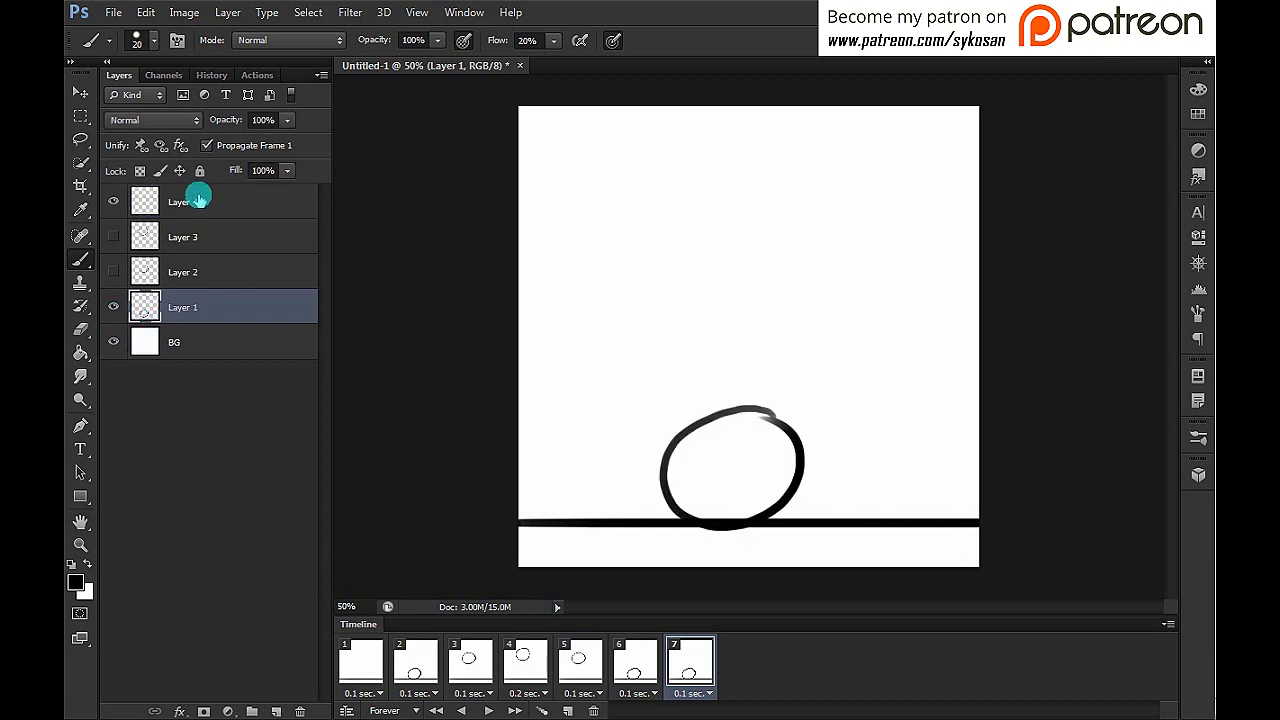
pyautogui.click(200, 196)
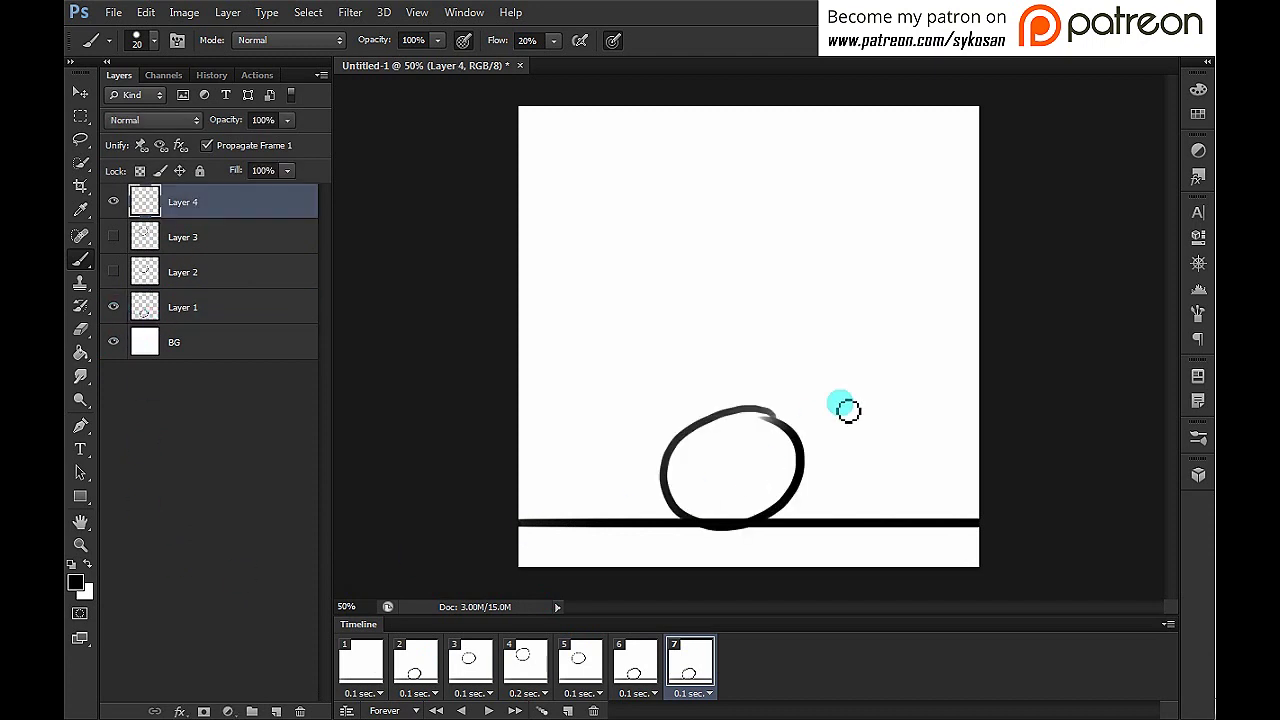
pyautogui.moveTo(770, 466)
pyautogui.mouseDown()
pyautogui.moveTo(711, 470)
pyautogui.moveTo(653, 502)
pyautogui.moveTo(665, 520)
pyautogui.moveTo(715, 530)
pyautogui.moveTo(787, 523)
pyautogui.moveTo(819, 498)
pyautogui.moveTo(770, 474)
pyautogui.moveTo(693, 471)
pyautogui.moveTo(652, 497)
pyautogui.moveTo(698, 535)
pyautogui.moveTo(770, 530)
pyautogui.moveTo(815, 507)
pyautogui.moveTo(667, 474)
pyautogui.moveTo(601, 518)
pyautogui.mouseUp()
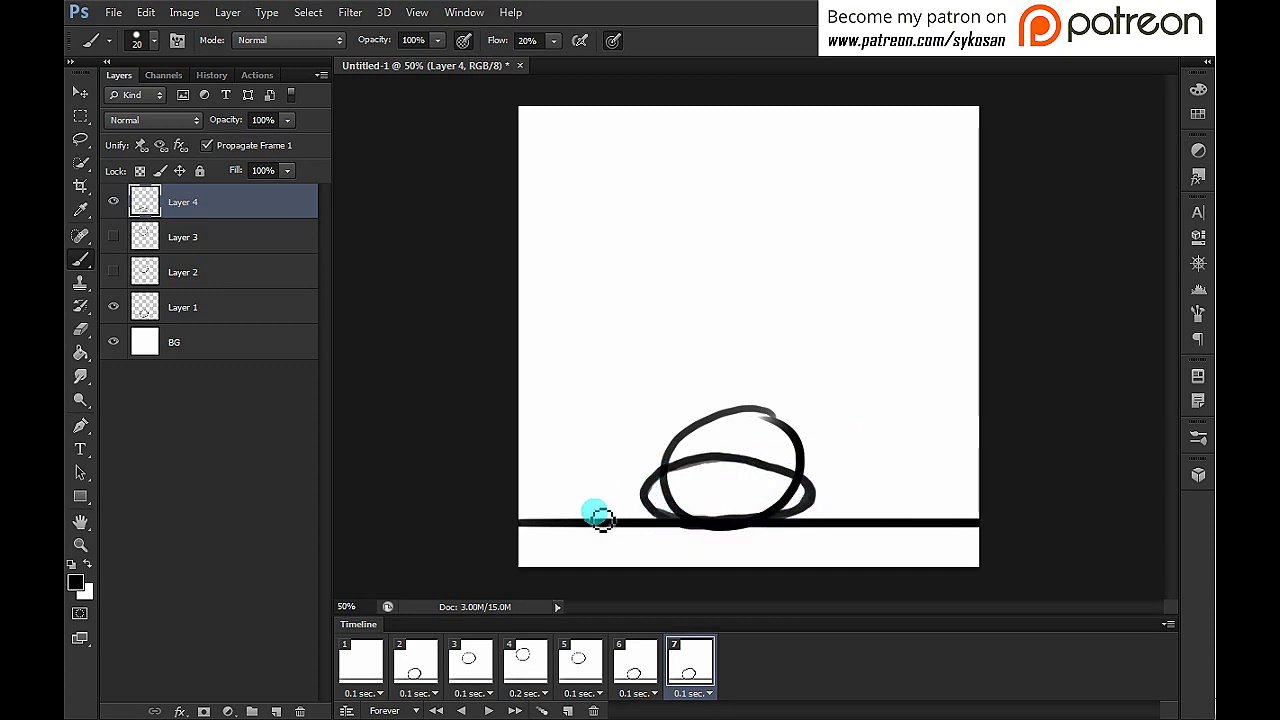
pyautogui.click(112, 307)
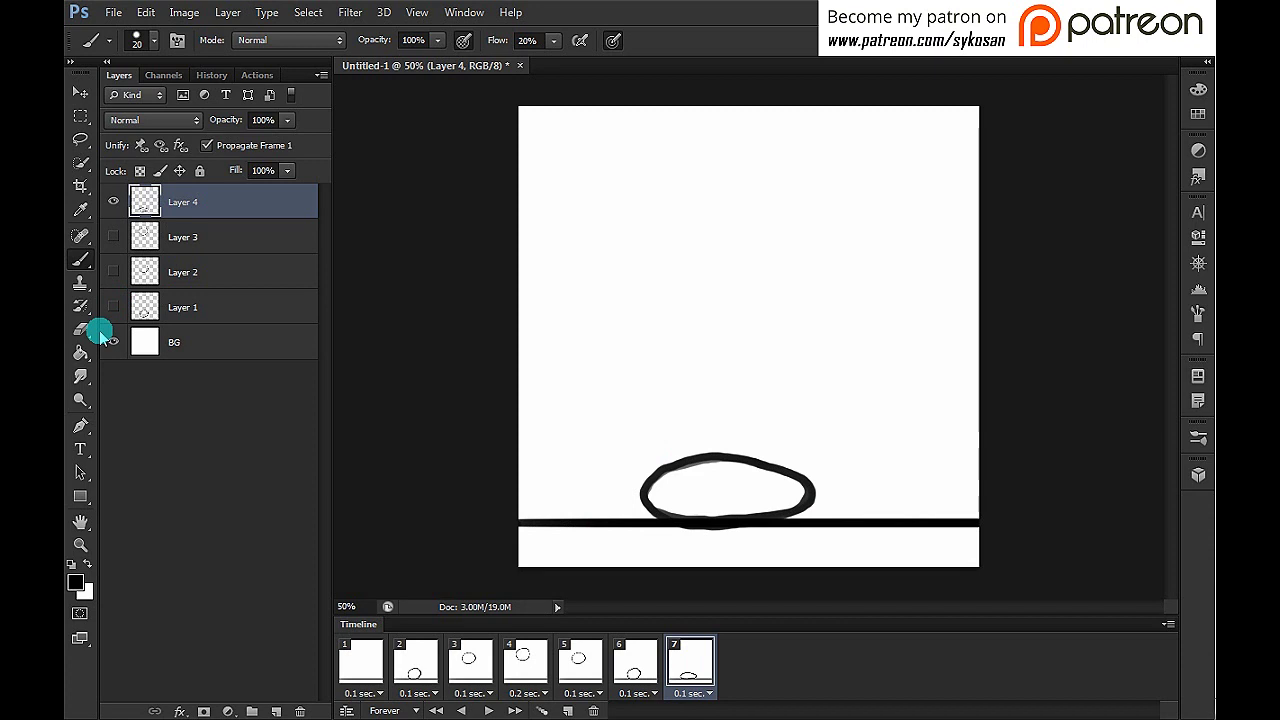
# Step: Compare the squashed ball in frame 7 with frames 4 to 6, and play the animation to check the impact
pyautogui.click(640, 655)
pyautogui.click(580, 655)
pyautogui.click(535, 665)
pyautogui.click(640, 668)
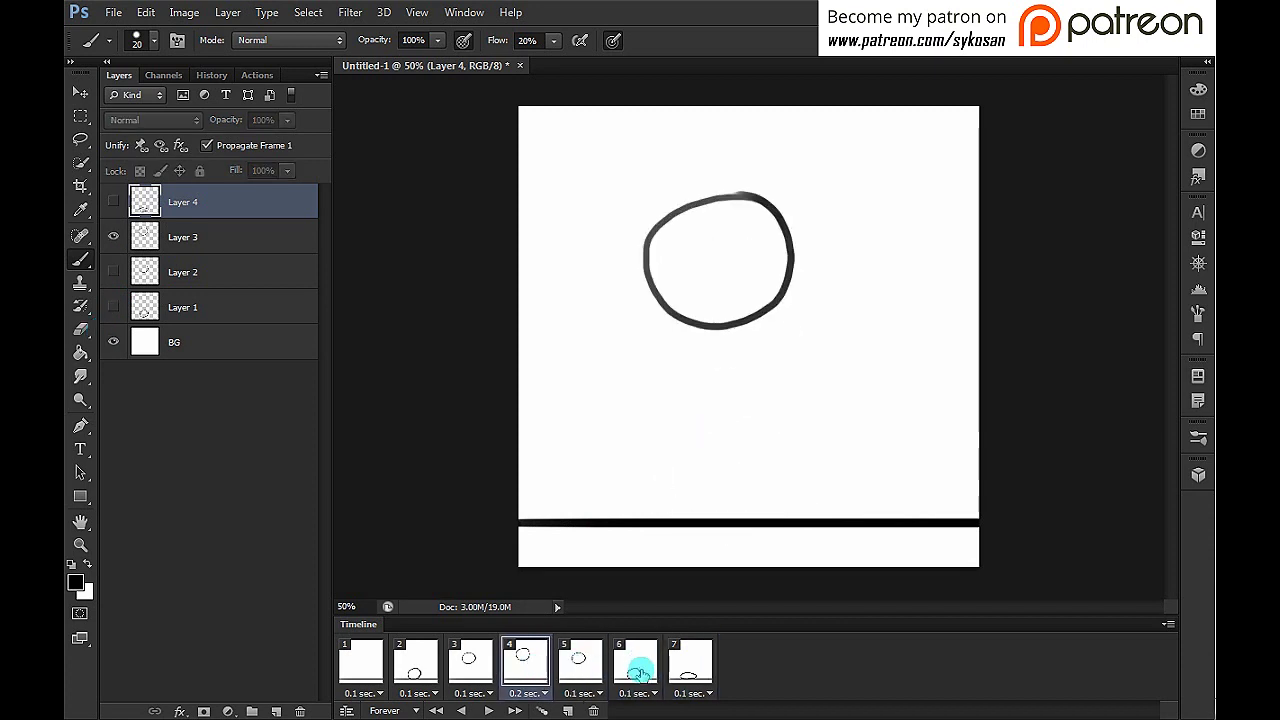
pyautogui.click(700, 662)
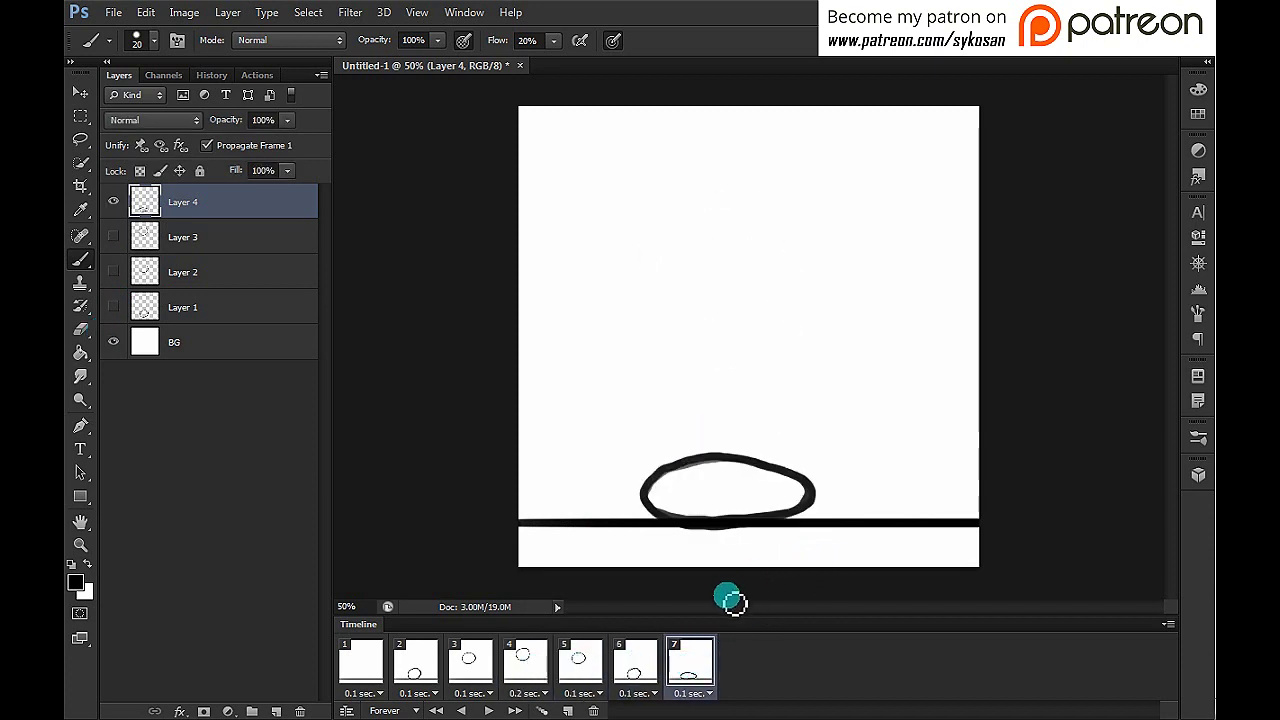
pyautogui.press('space')
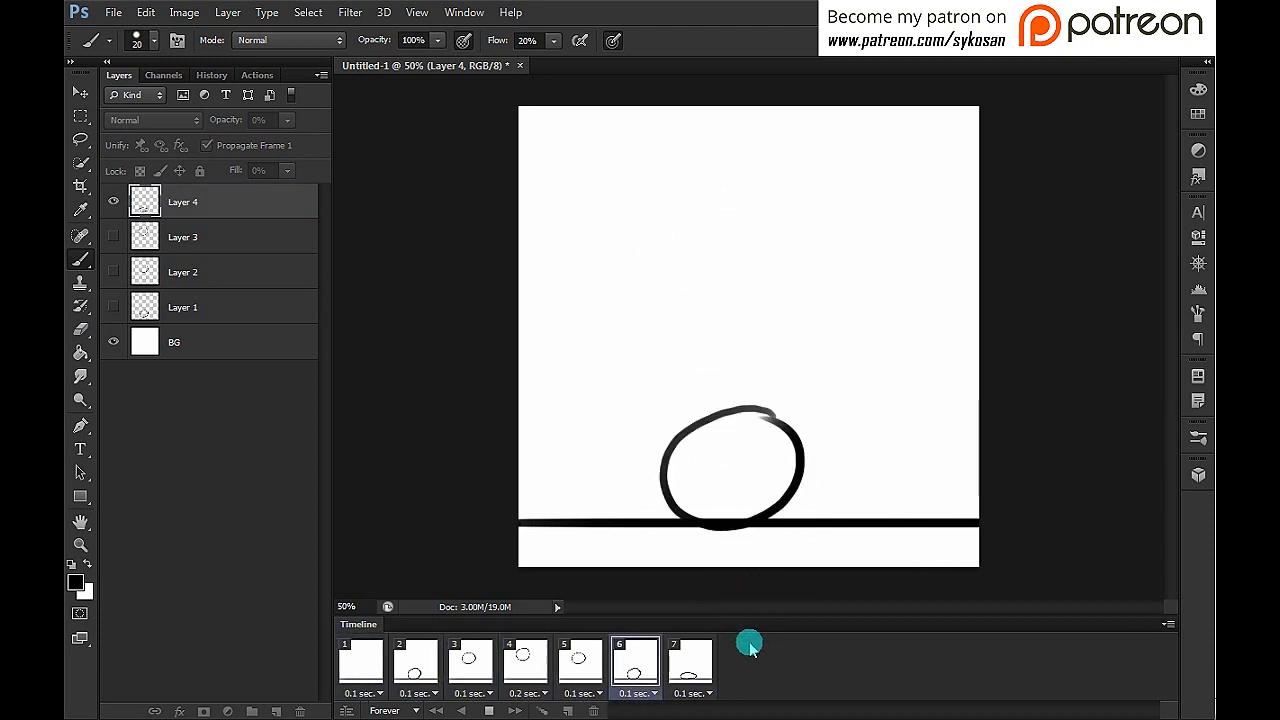
pyautogui.press('space')
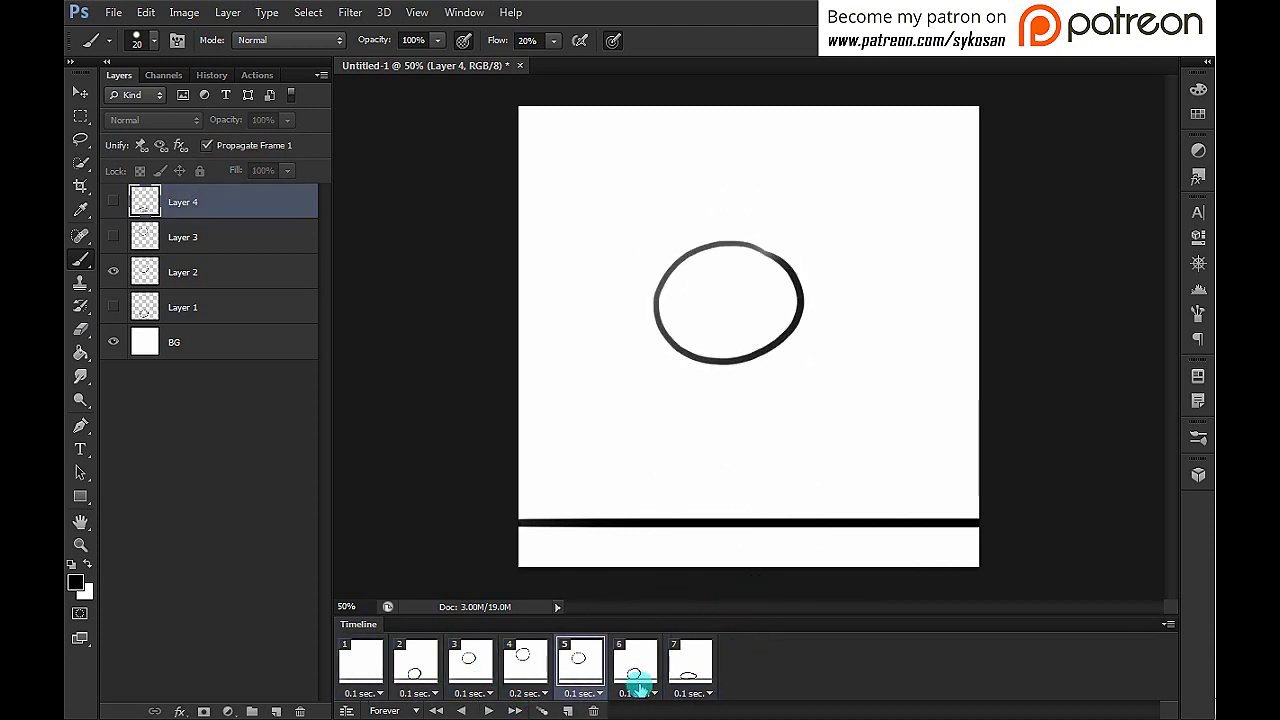
# Step: Step through frames 2 to 7 one by one to examine the bounce from rise to squash
pyautogui.click(634, 677)
pyautogui.click(689, 677)
pyautogui.click(415, 665)
pyautogui.click(468, 662)
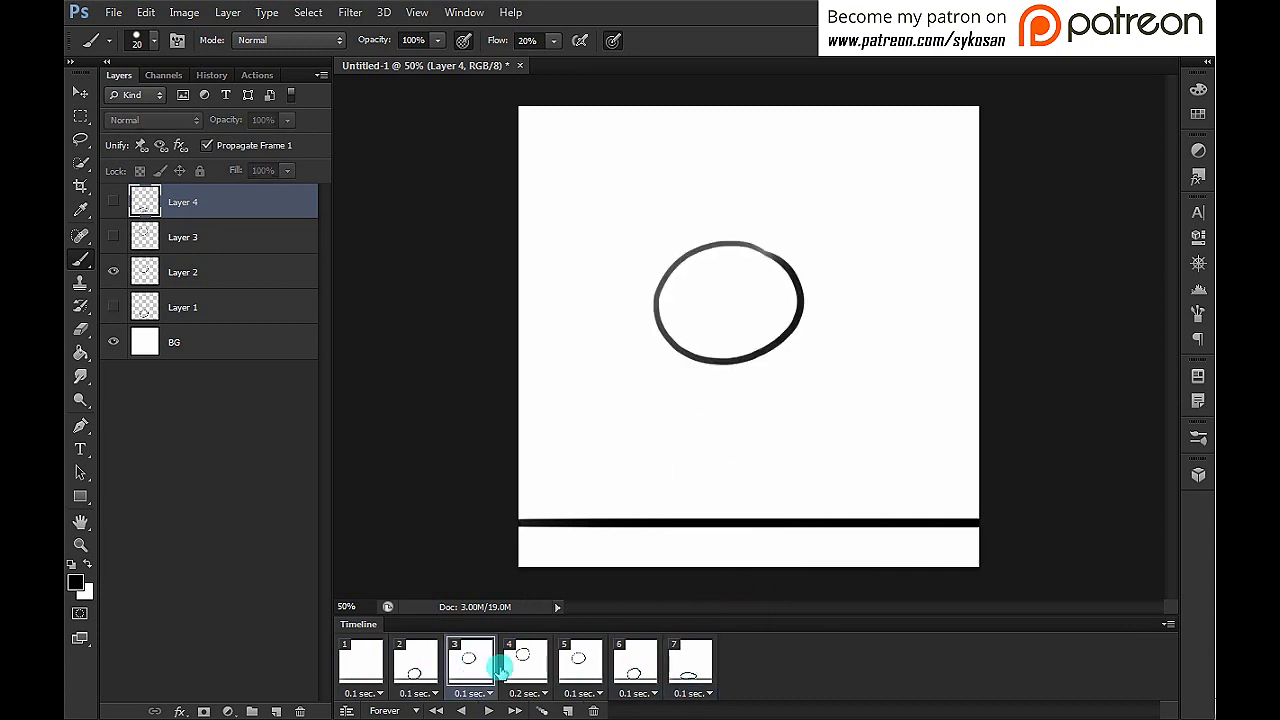
pyautogui.click(537, 668)
pyautogui.click(578, 664)
pyautogui.click(628, 665)
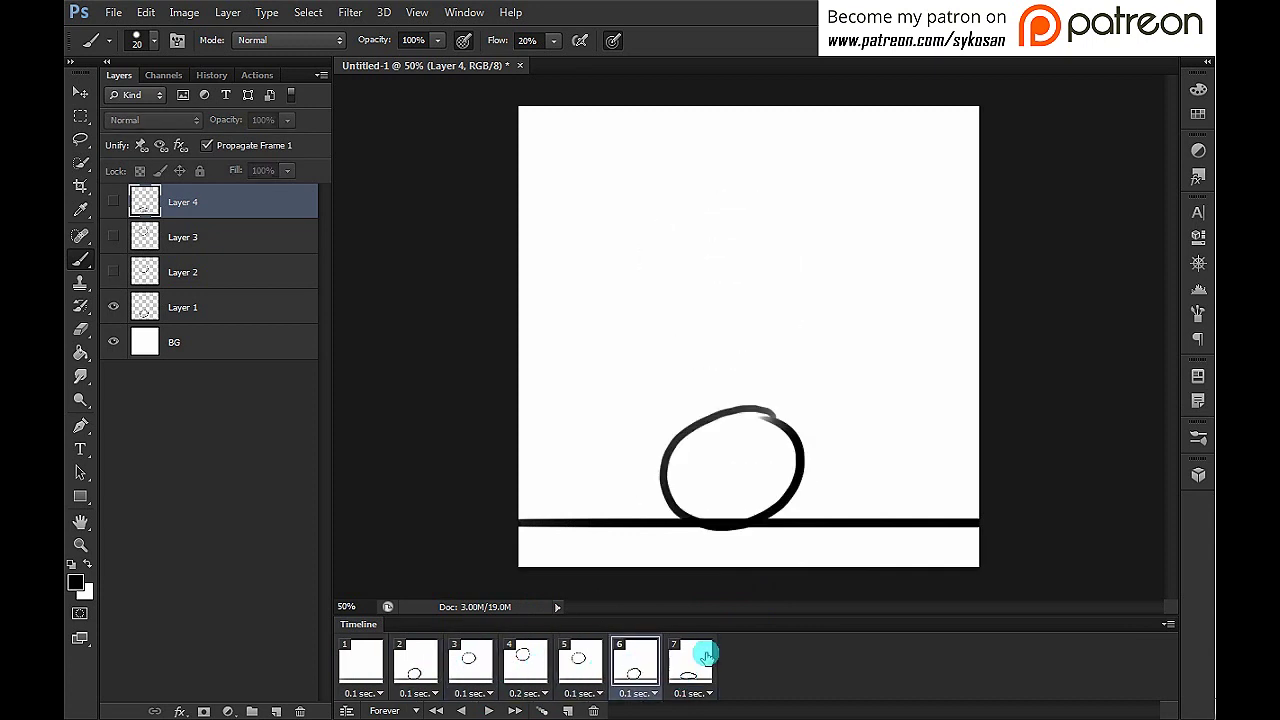
pyautogui.click(705, 658)
# Step: Delete the first frame that shows only the ground line, and play the loop without it
pyautogui.click(358, 672)
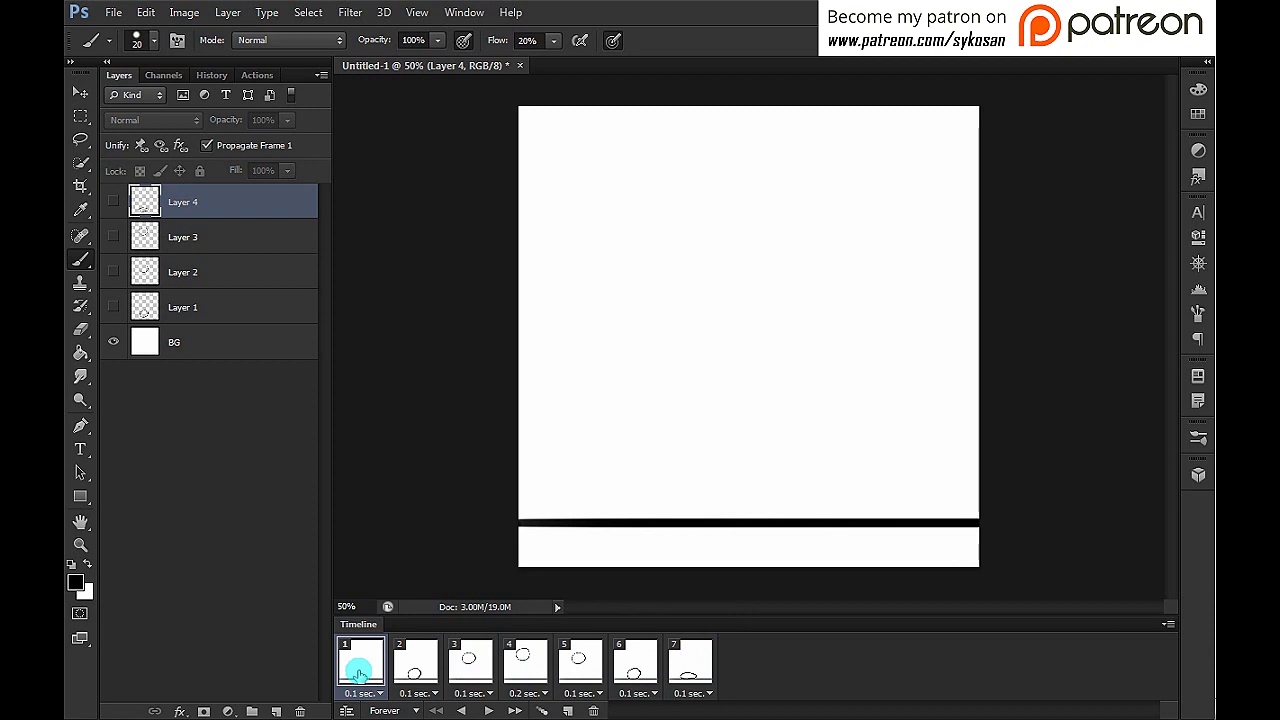
pyautogui.moveTo(366, 663); pyautogui.dragTo(593, 709)
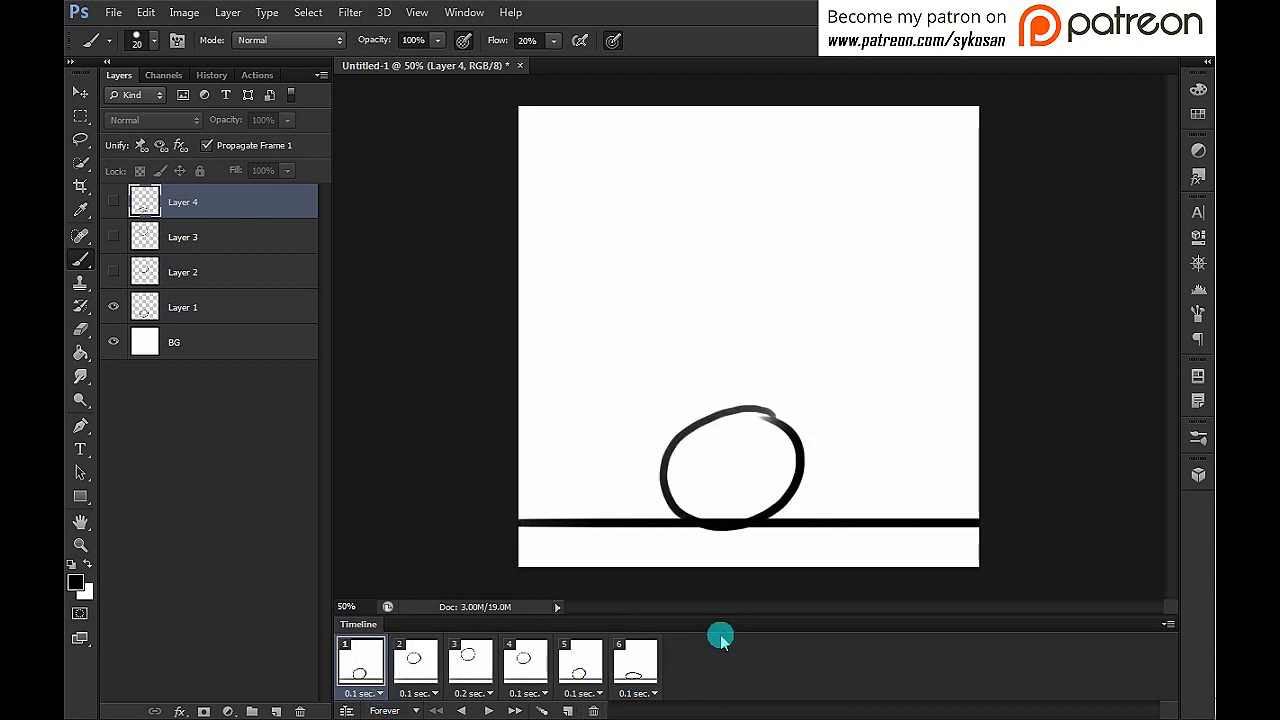
pyautogui.press('space')
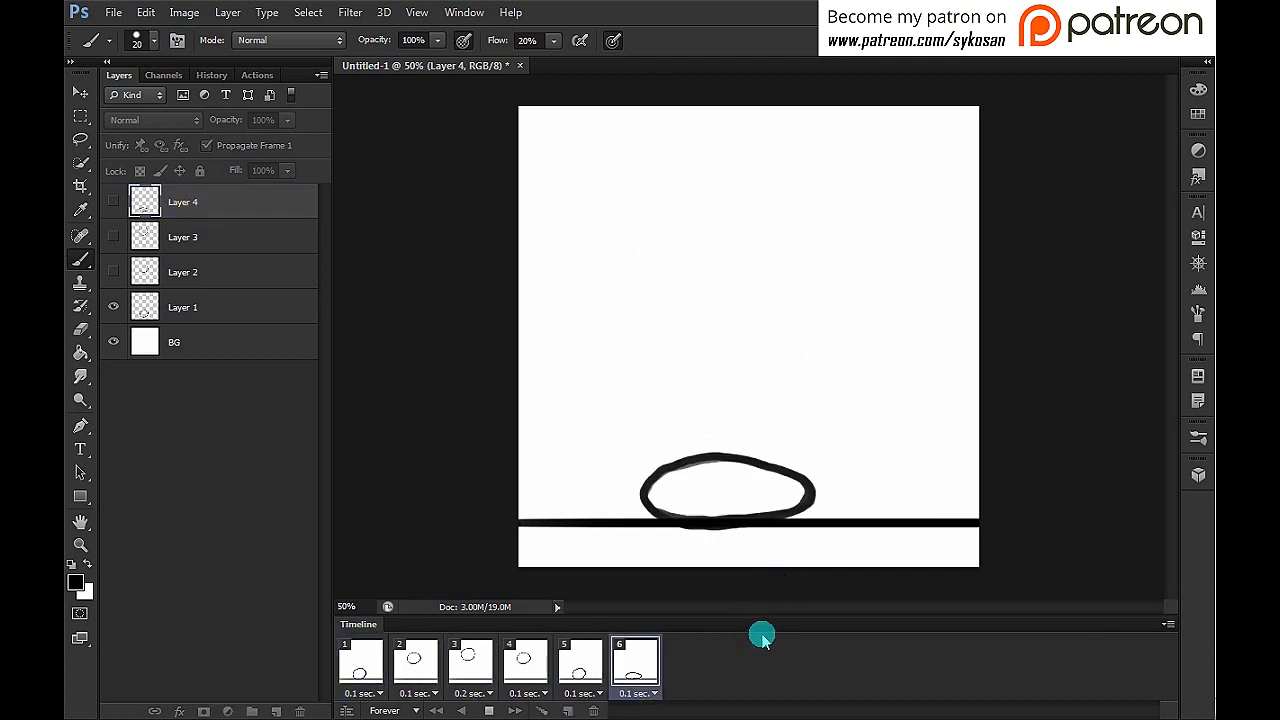
pyautogui.press('space')
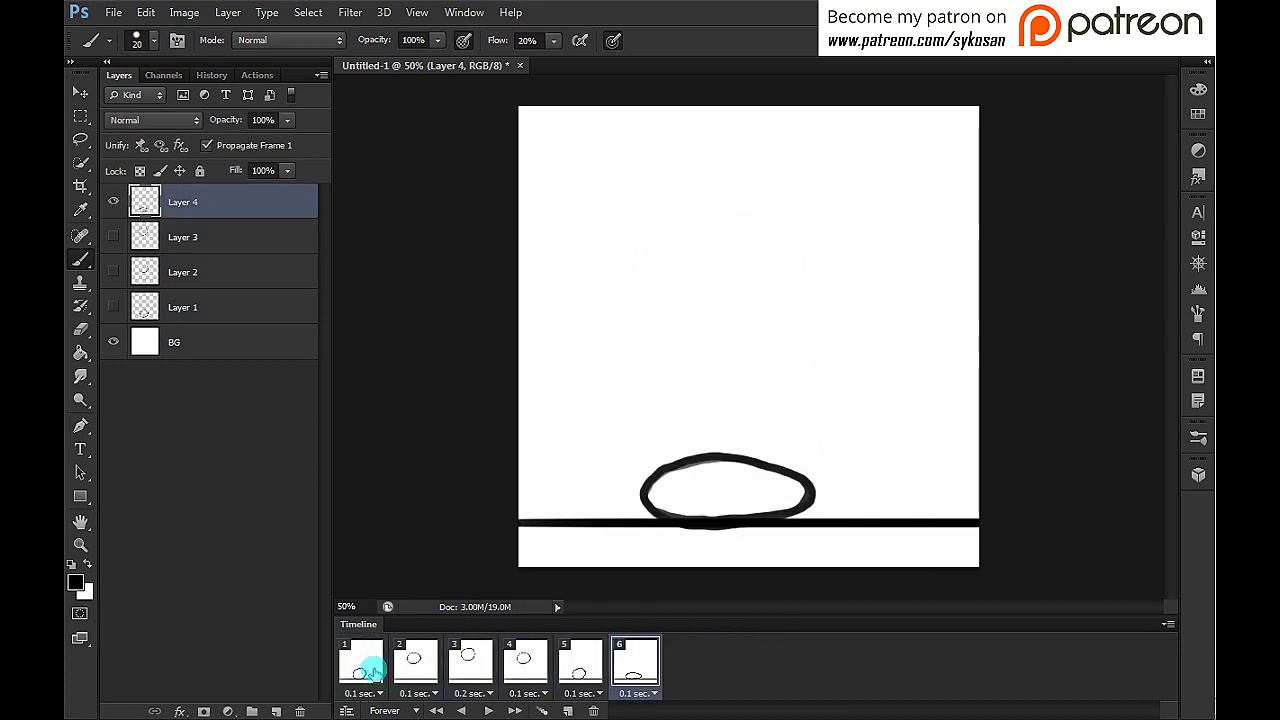
# Step: Set the delay of all six selected frames to 0.04 seconds
pyautogui.click(652, 694)
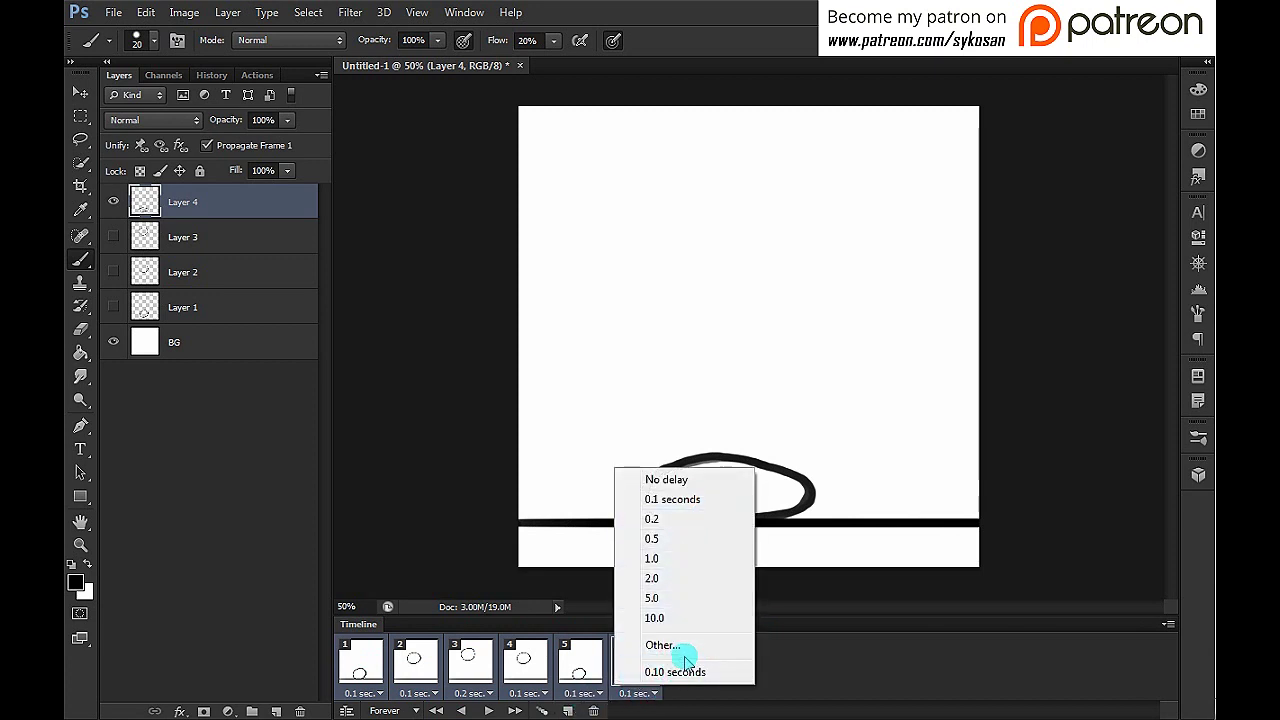
pyautogui.click(701, 651)
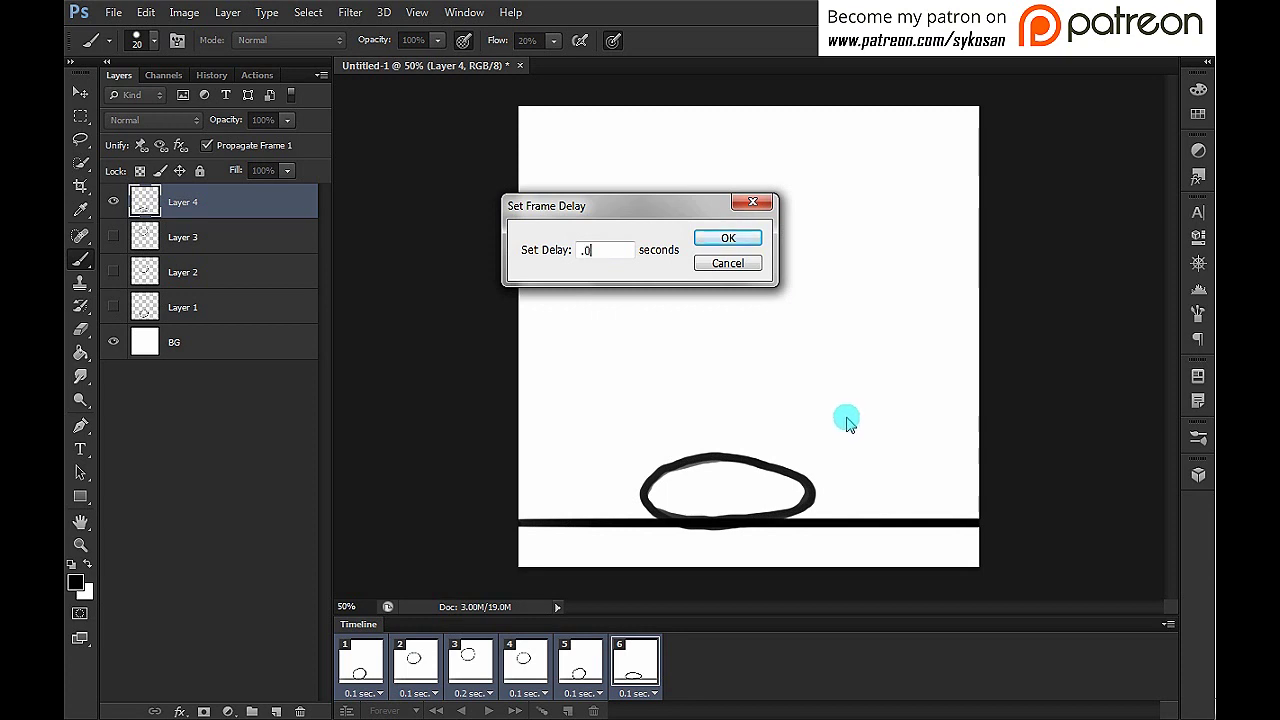
pyautogui.press('Return')
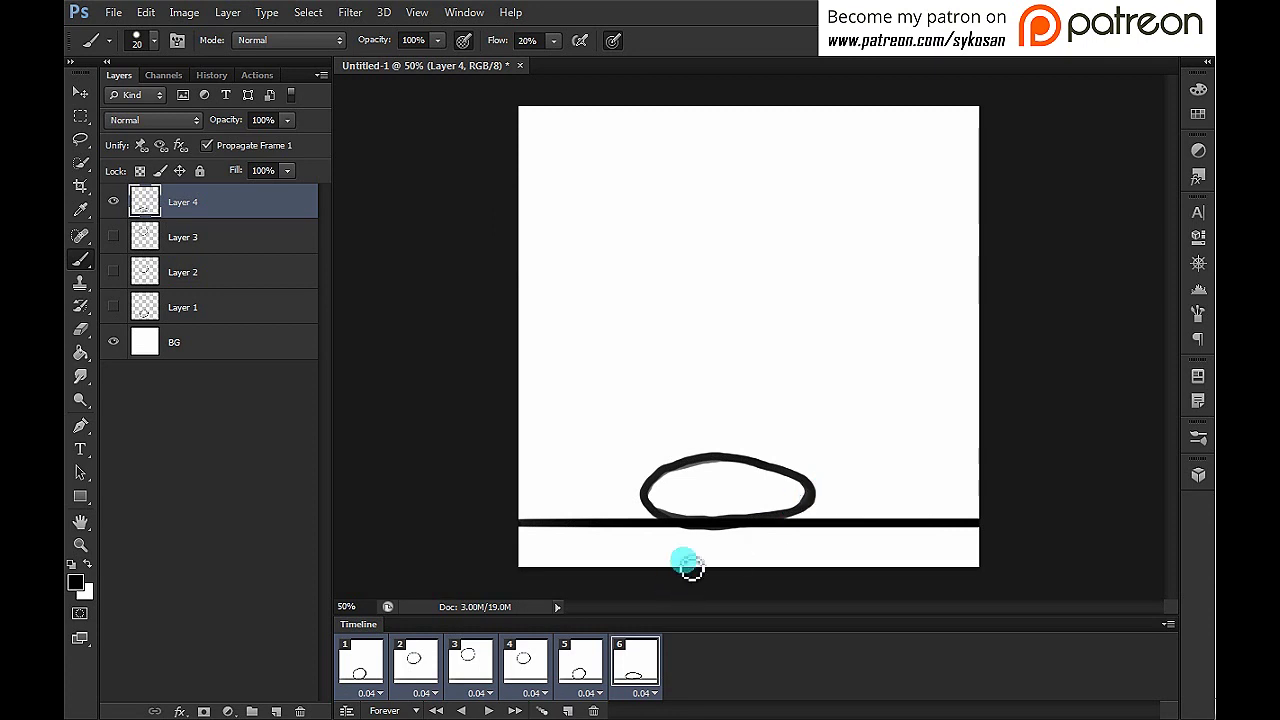
# Step: Set the delay of frame 3, the ball's highest position, to 0.08 seconds
pyautogui.click(537, 681)
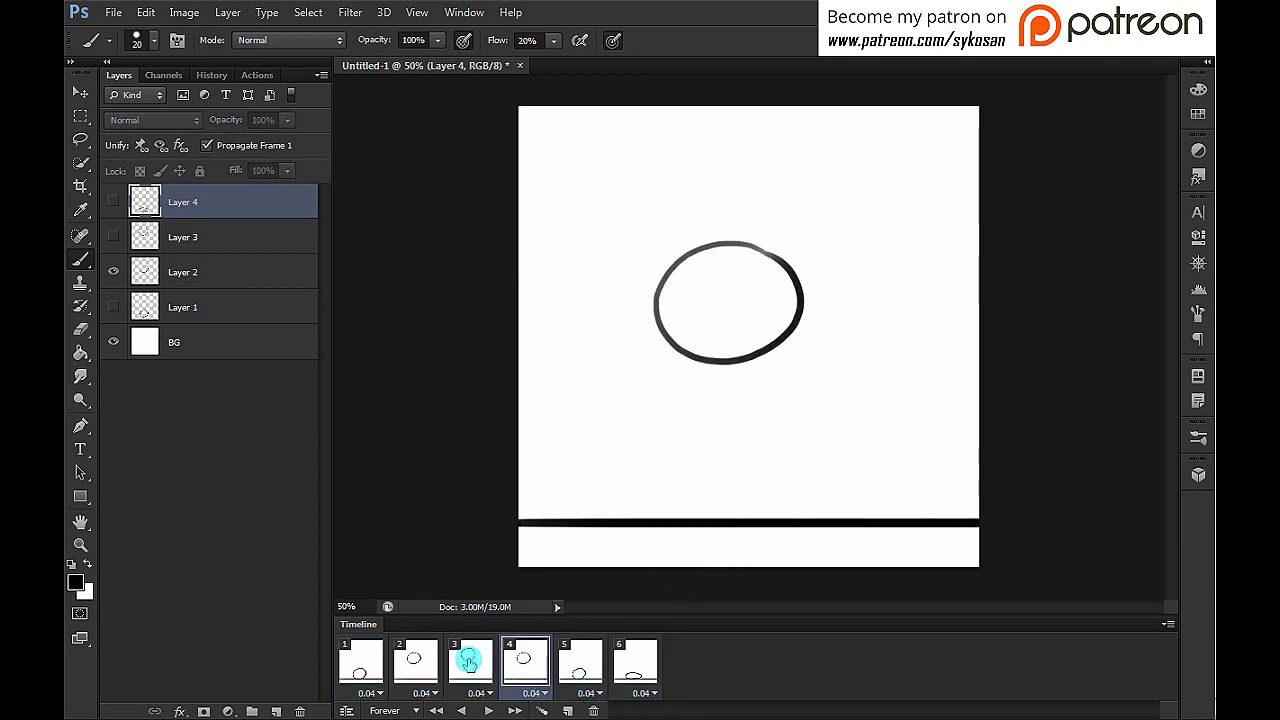
pyautogui.click(470, 662)
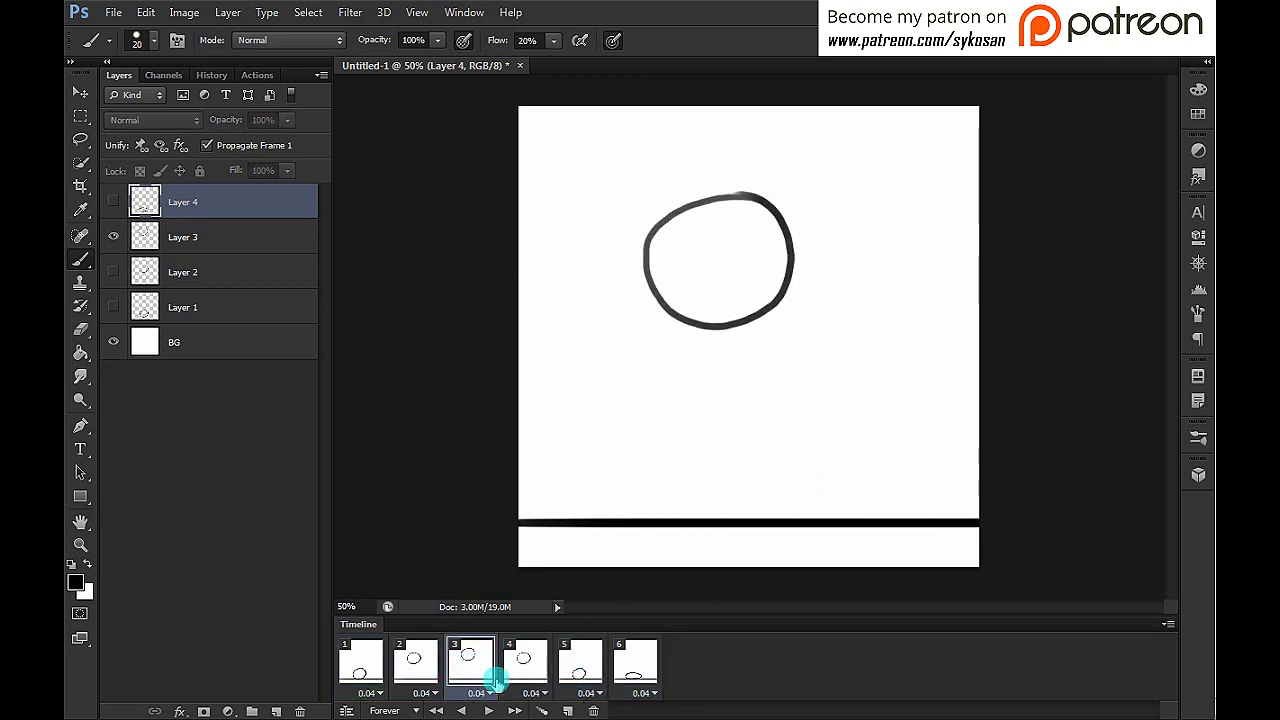
pyautogui.click(482, 693)
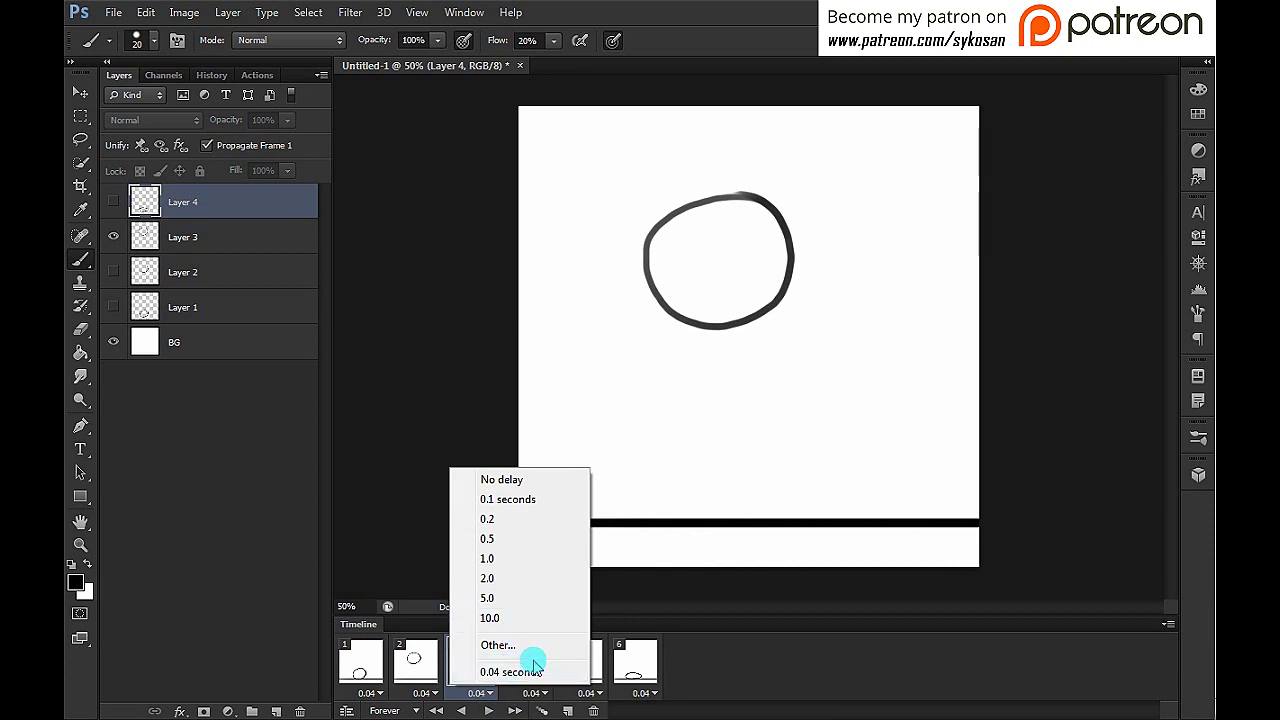
pyautogui.click(533, 647)
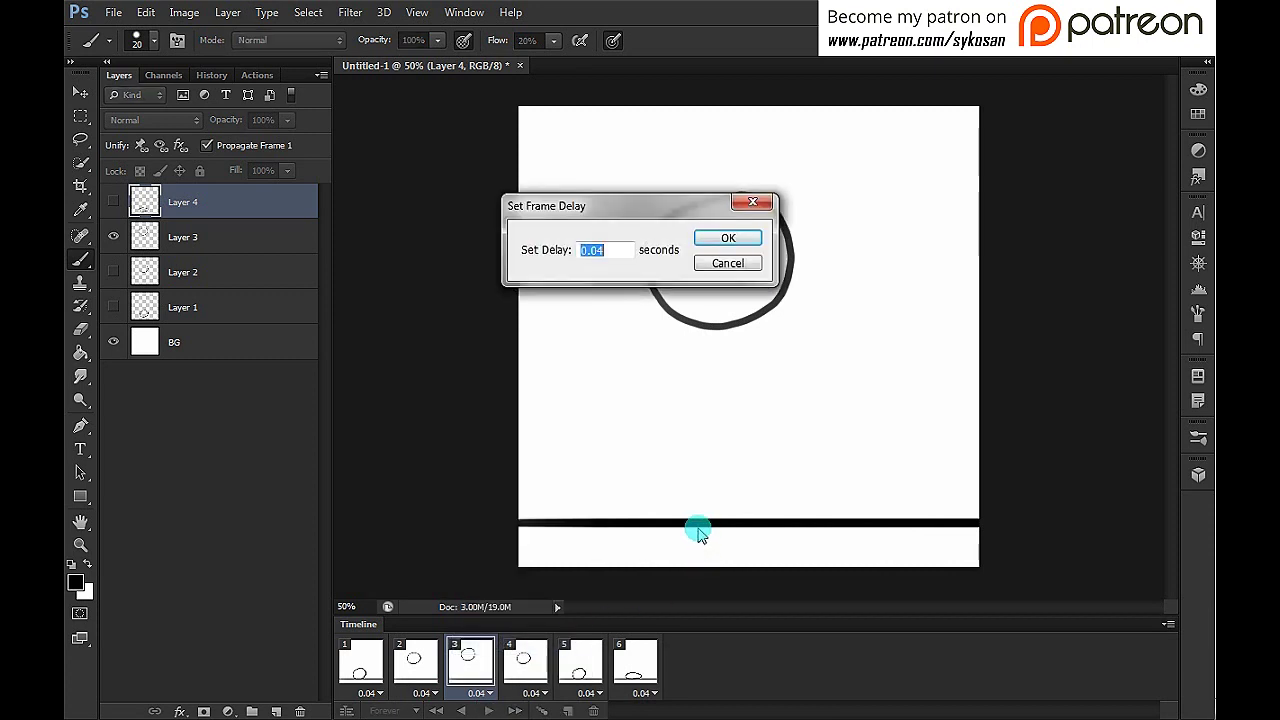
pyautogui.press('Return')
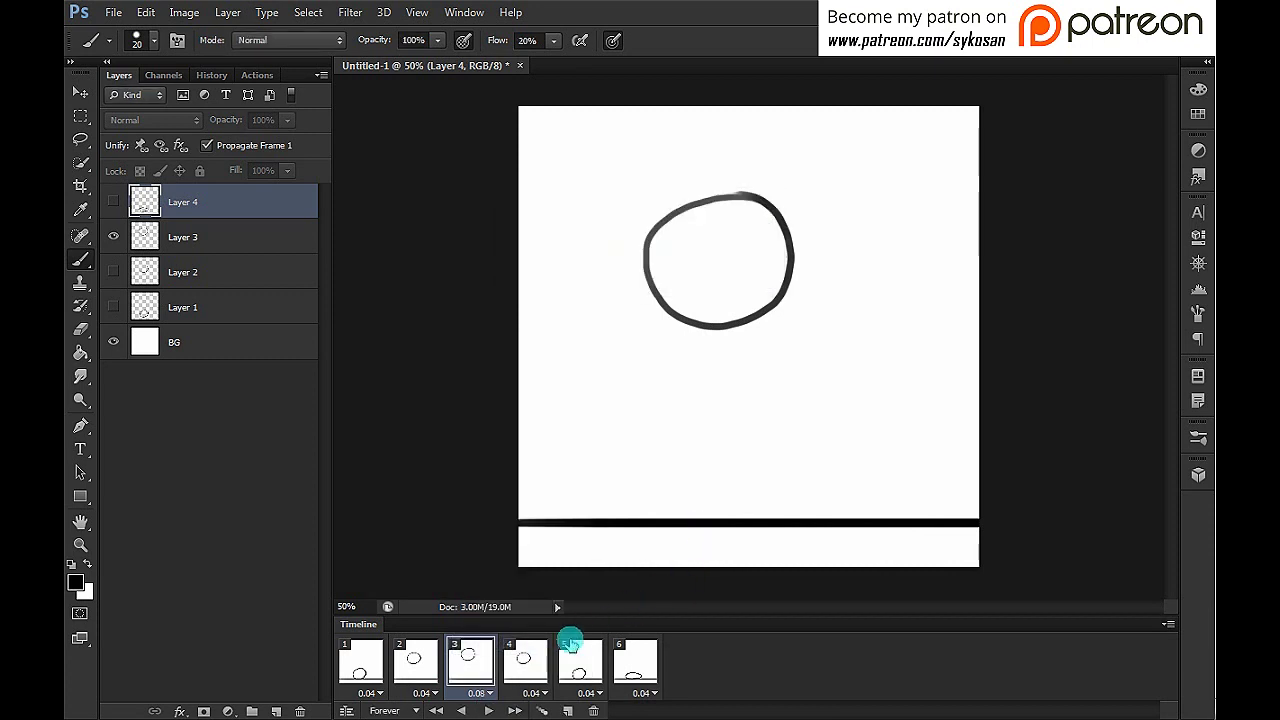
# Step: Play the loop from frame 1 to check the bounce at the faster frame delays
pyautogui.click(525, 660)
pyautogui.click(370, 665)
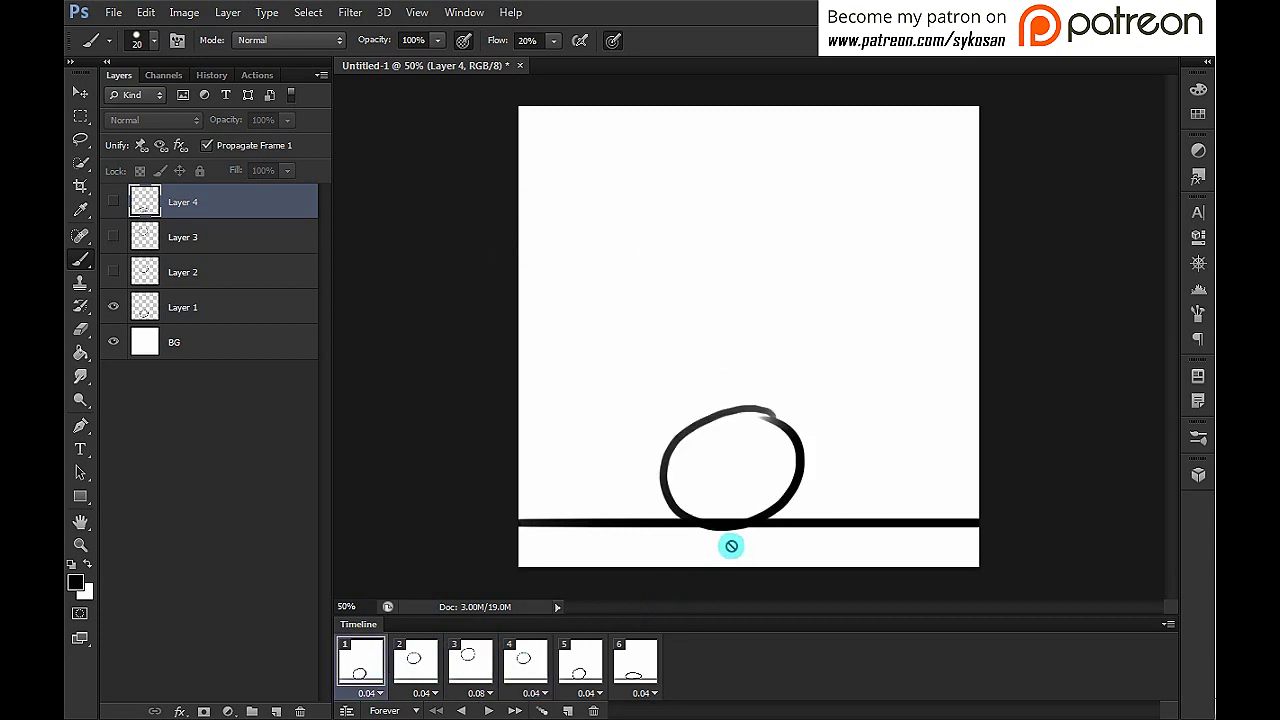
pyautogui.press('space')
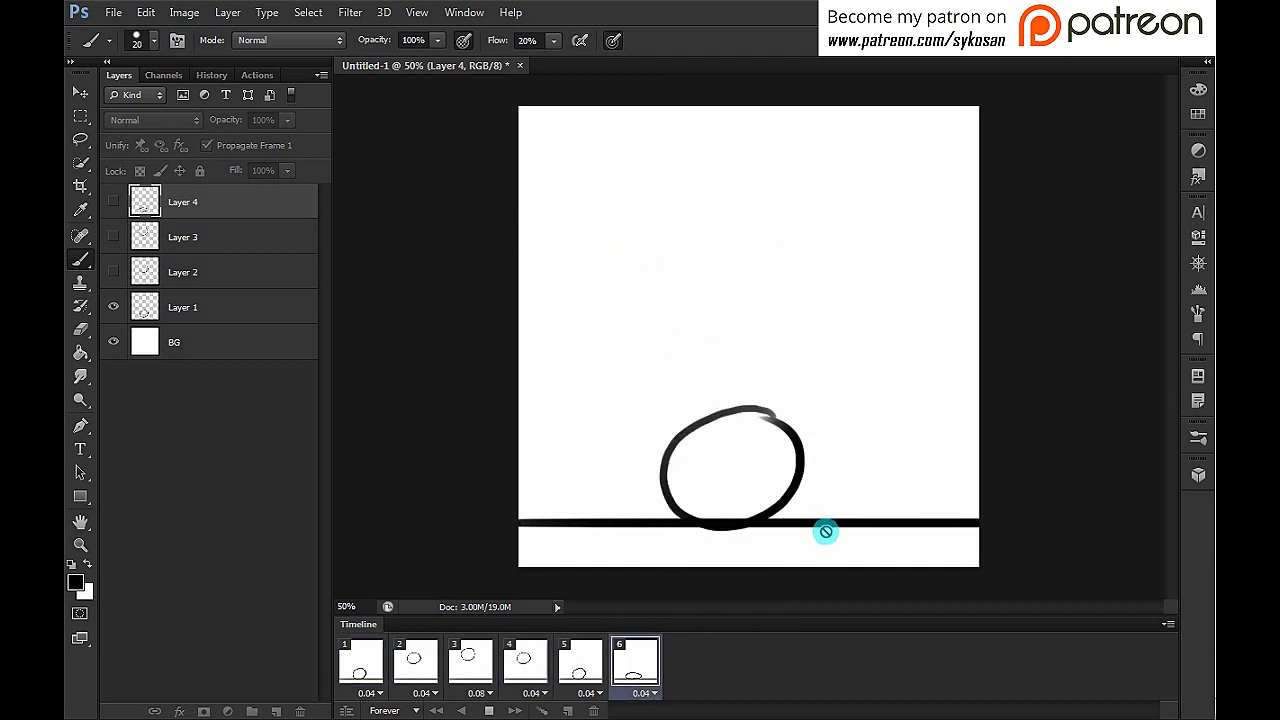
pyautogui.press('space')
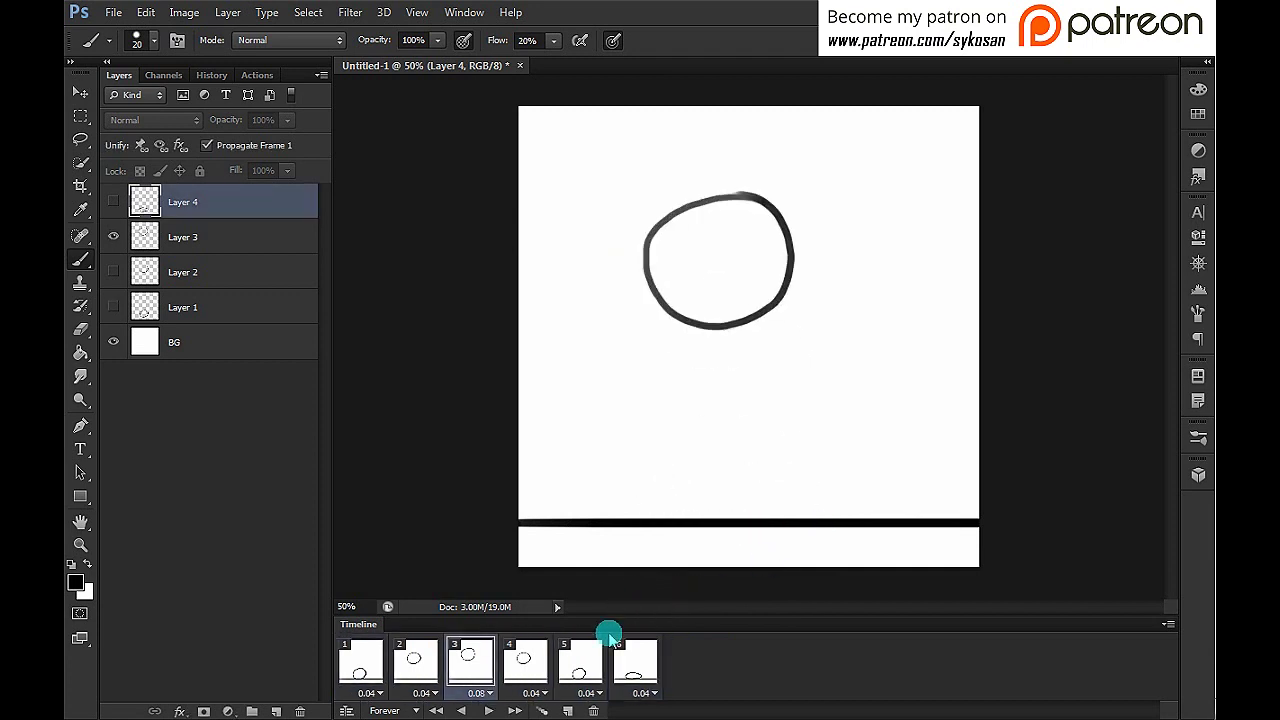
# Step: Review the frames around the squash, then step backwards from frame 6 to frame 1 to examine the ball's positions
pyautogui.click(588, 670)
pyautogui.click(632, 668)
pyautogui.click(578, 672)
pyautogui.click(525, 670)
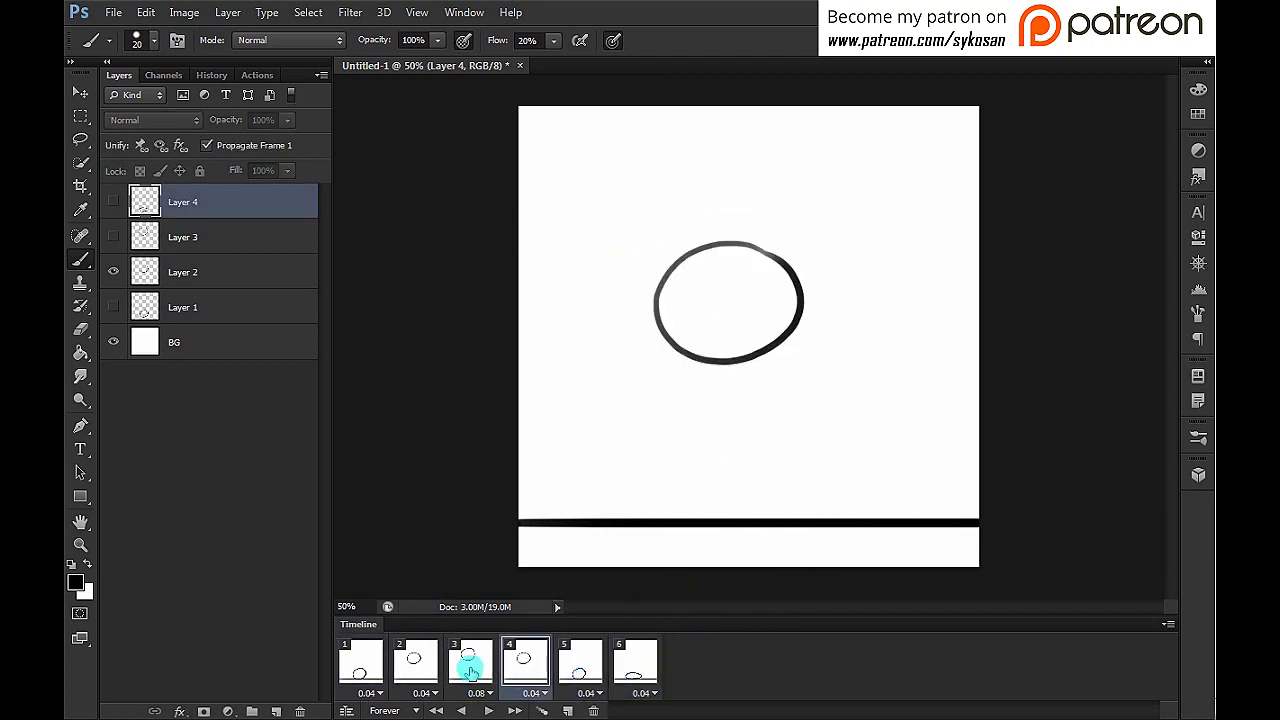
pyautogui.click(470, 668)
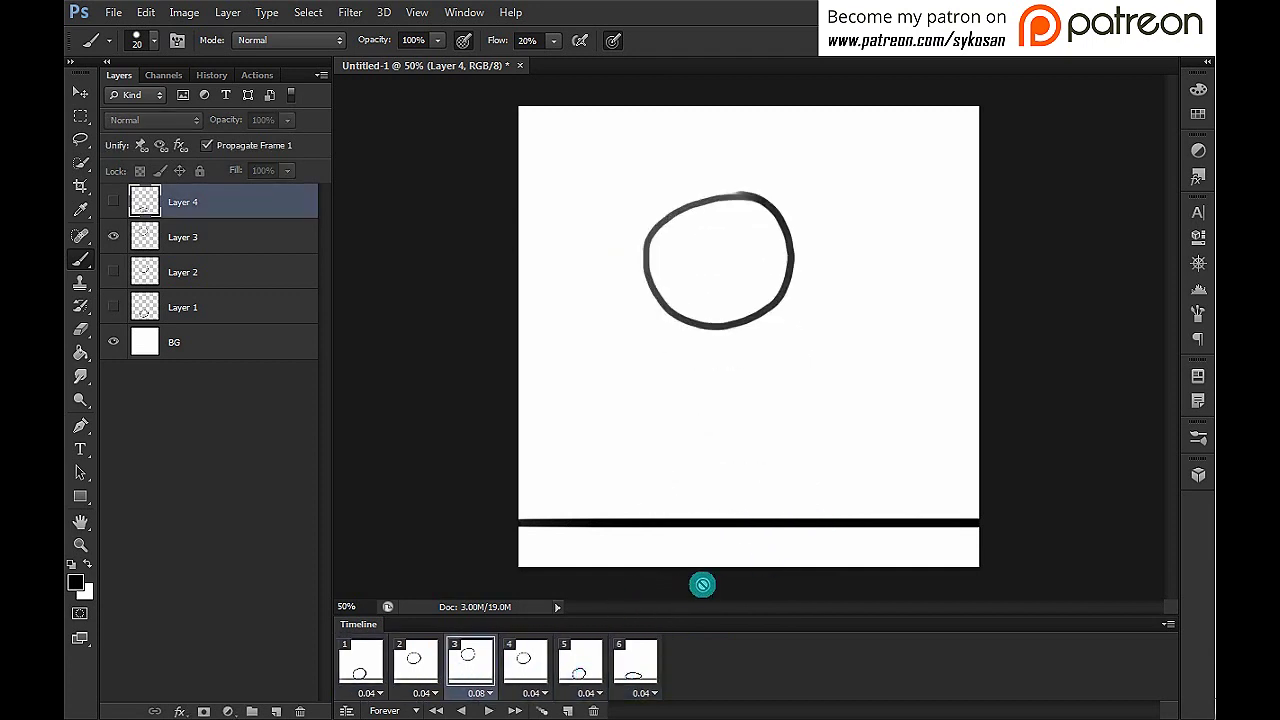
pyautogui.click(424, 660)
pyautogui.click(368, 672)
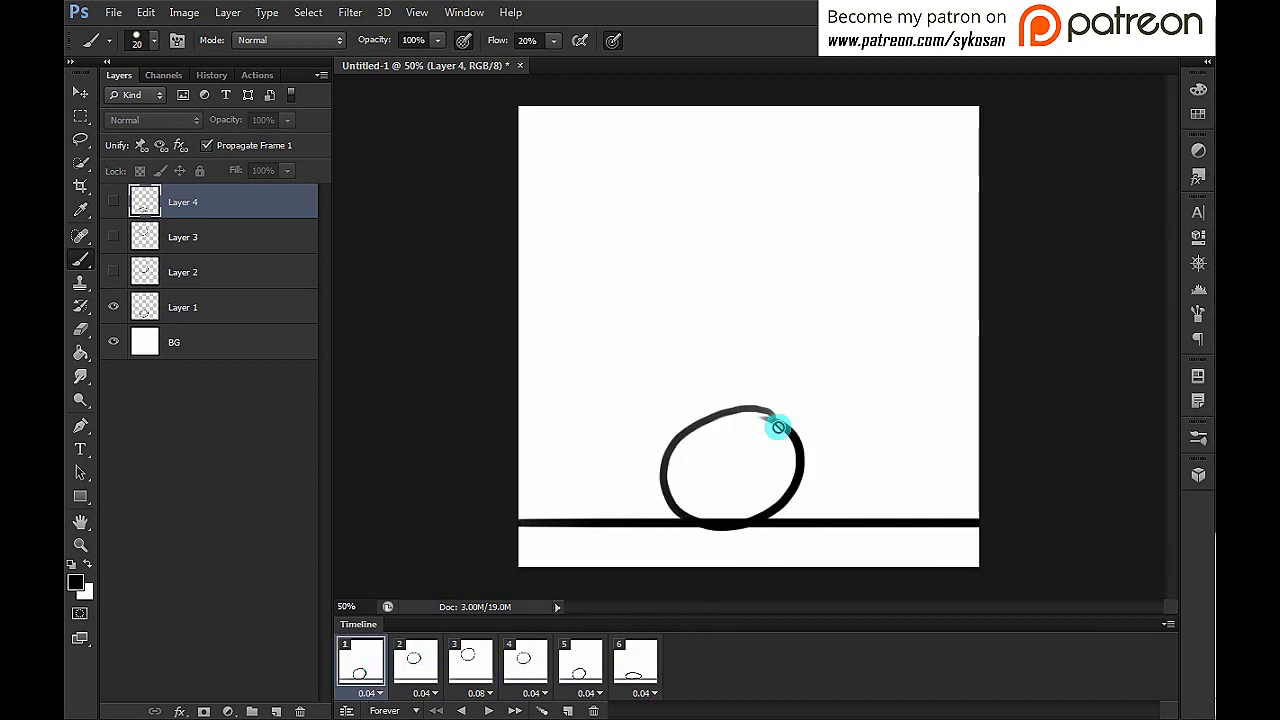